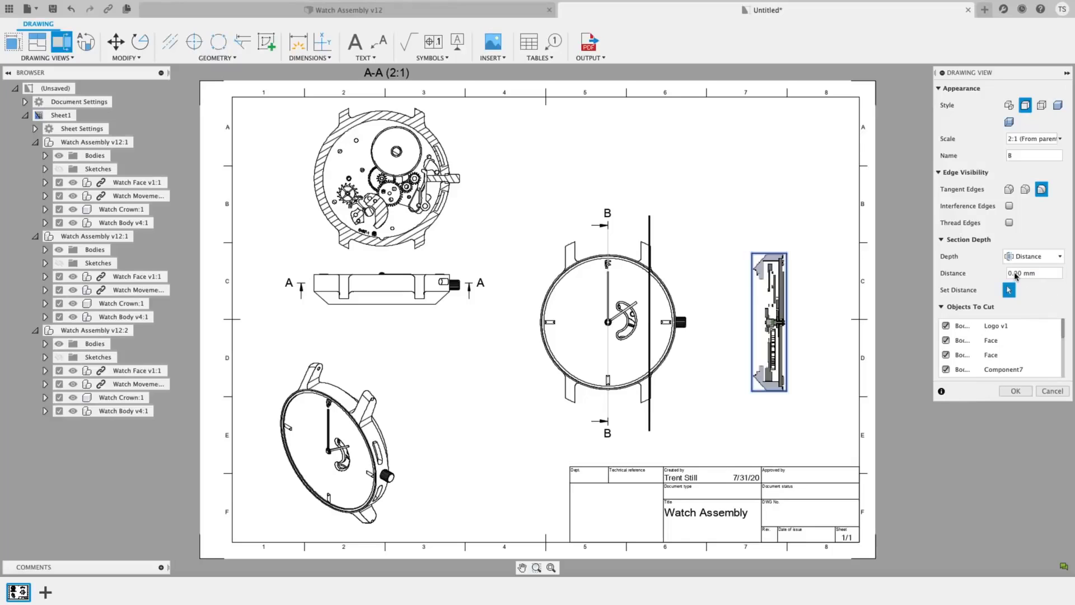
- Apply the 11.626 mm section depth distance to section view A-A
click(647, 237)
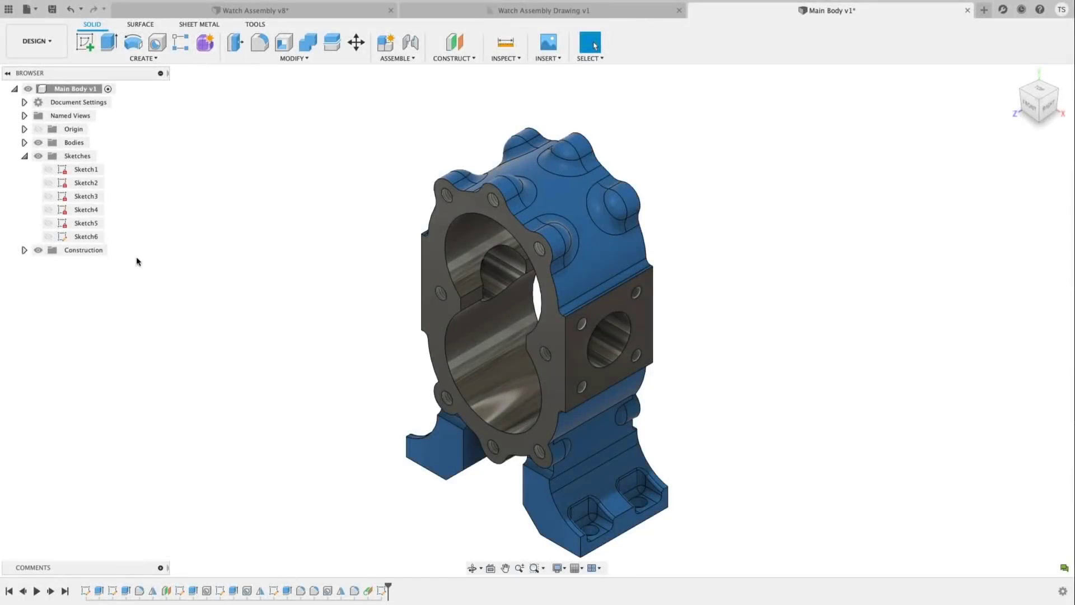
- Emboss the T-shaped Sketch6 profile 2 mm into the body's curved top, then hide Sketch6
click(48, 237)
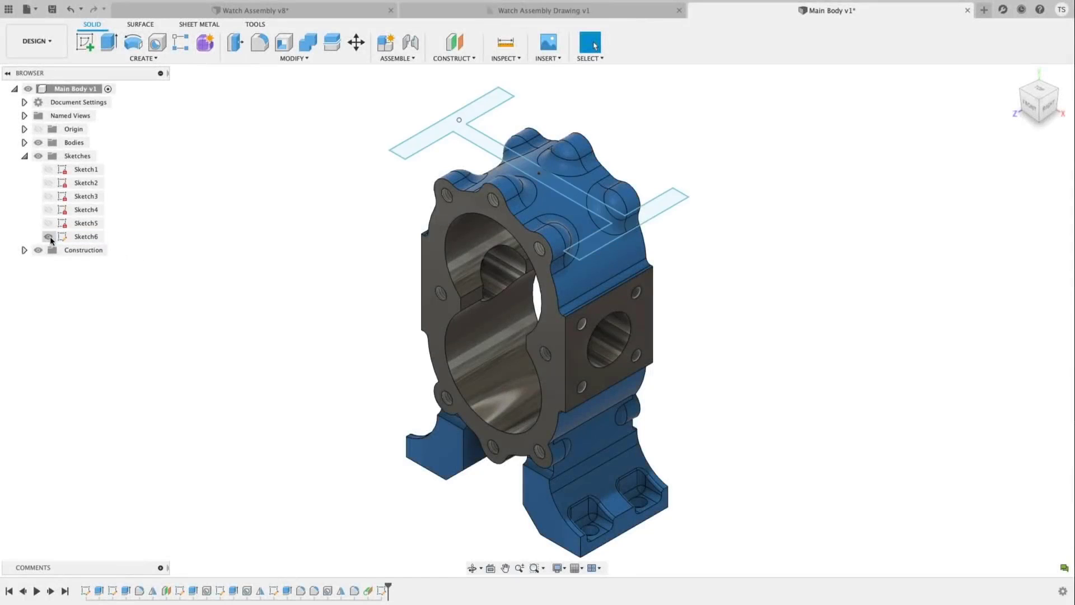
click(185, 58)
click(176, 189)
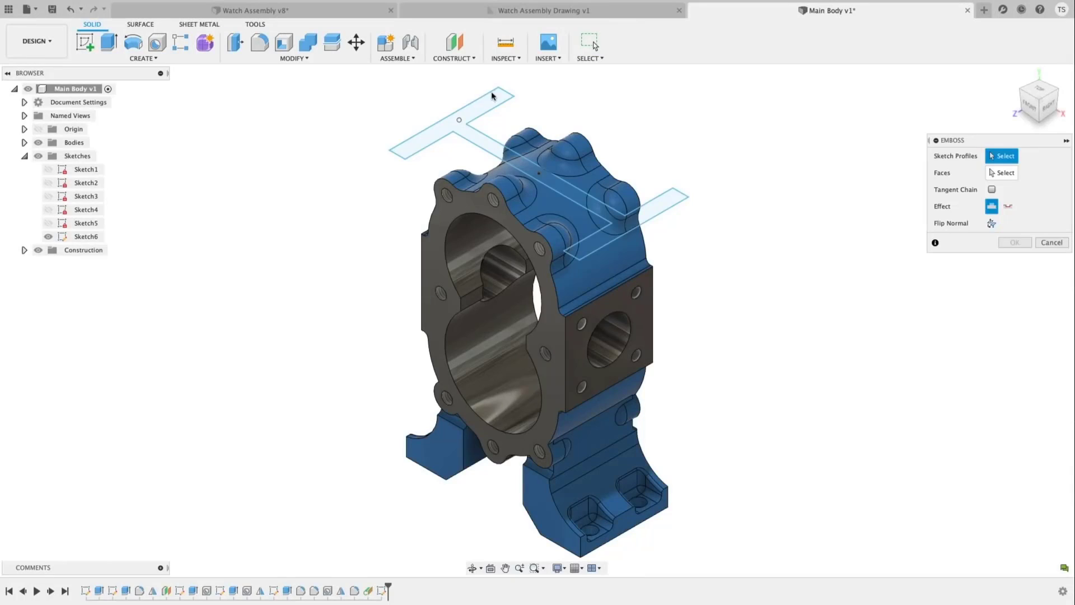
click(688, 199)
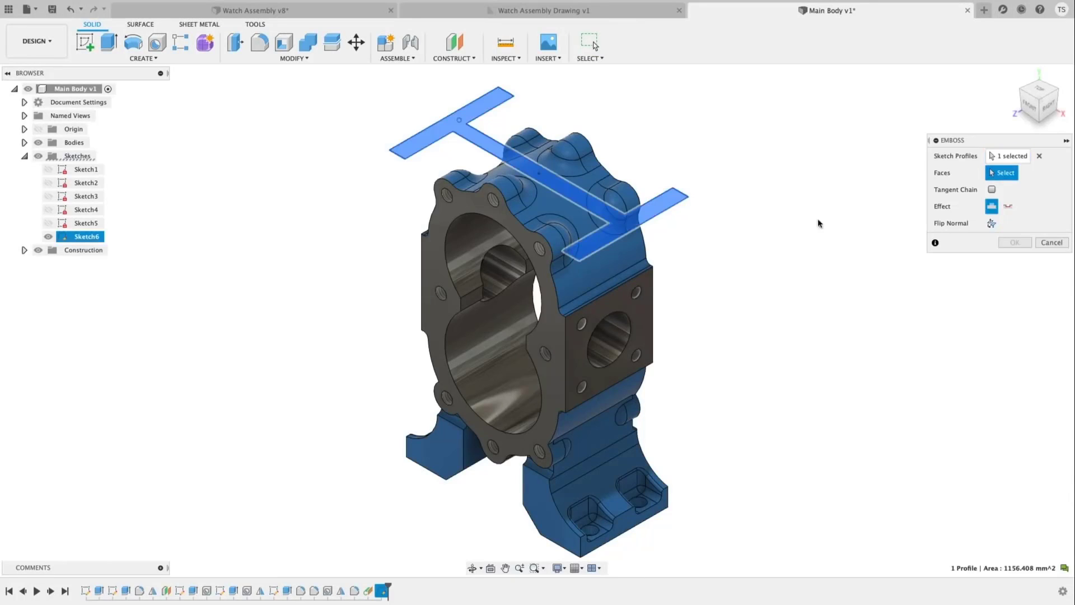
click(635, 253)
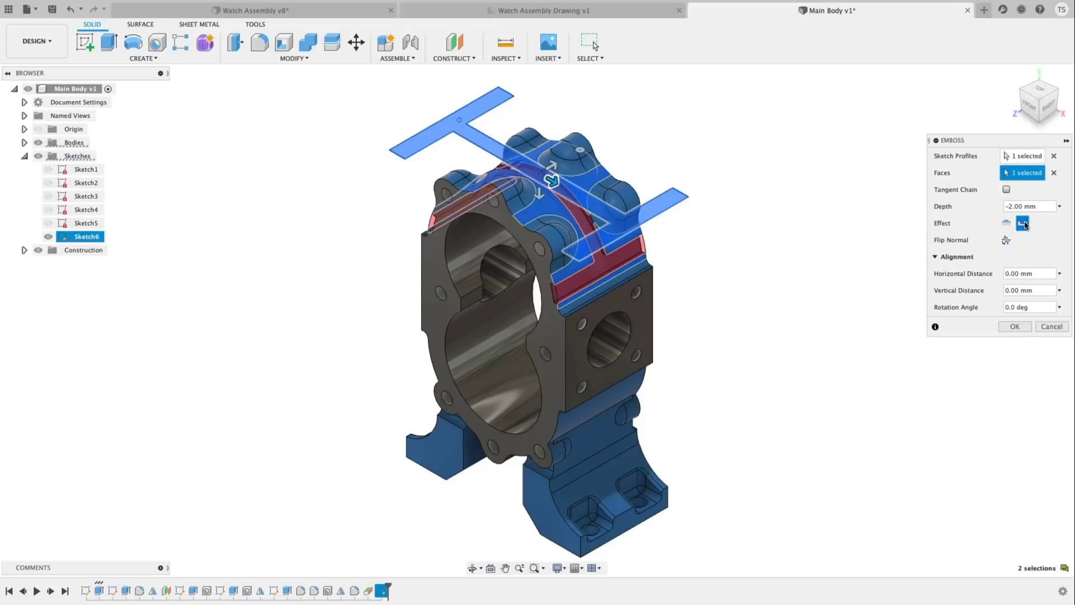
click(1014, 326)
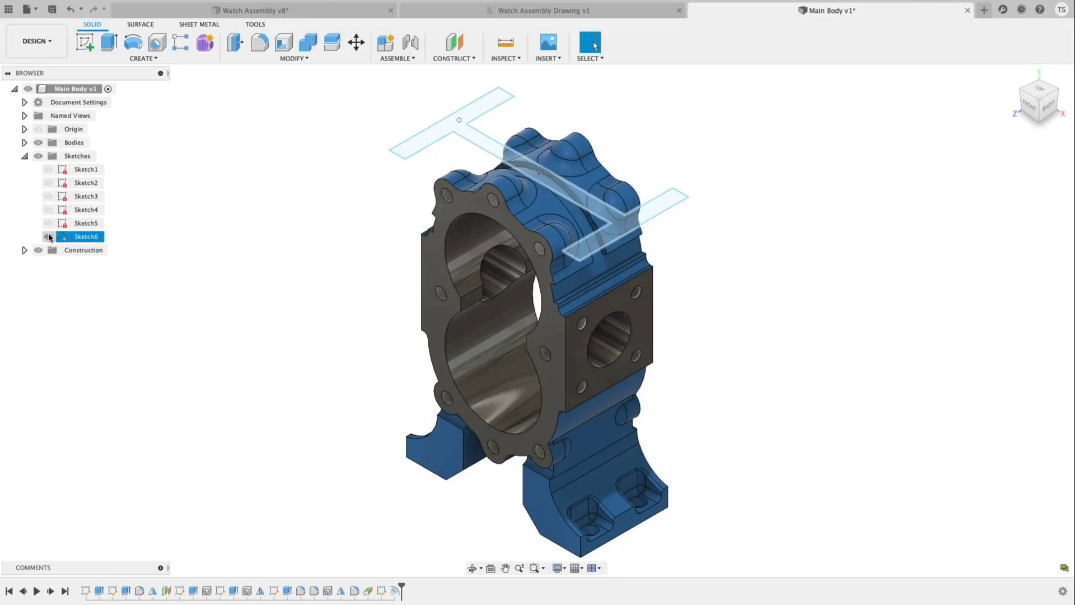
click(48, 237)
- Tilt the view onto the recess and start a fillet on its edges
scroll(579, 289, up, 5)
scroll(580, 289, up, 5)
shift+middle_drag(580, 289, 581, 257)
key(f)
click(546, 191)
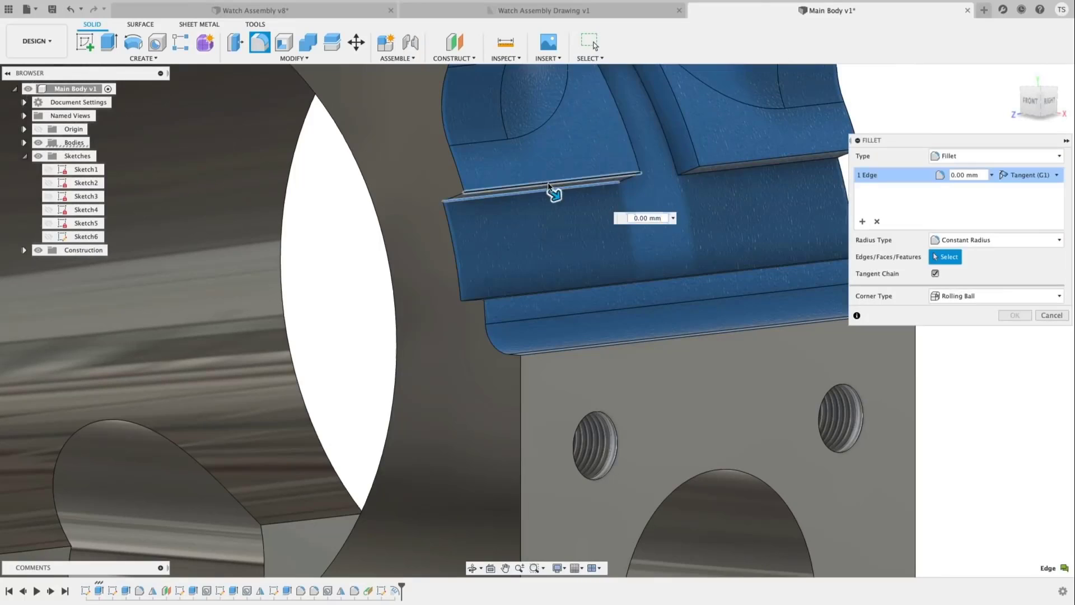
click(761, 166)
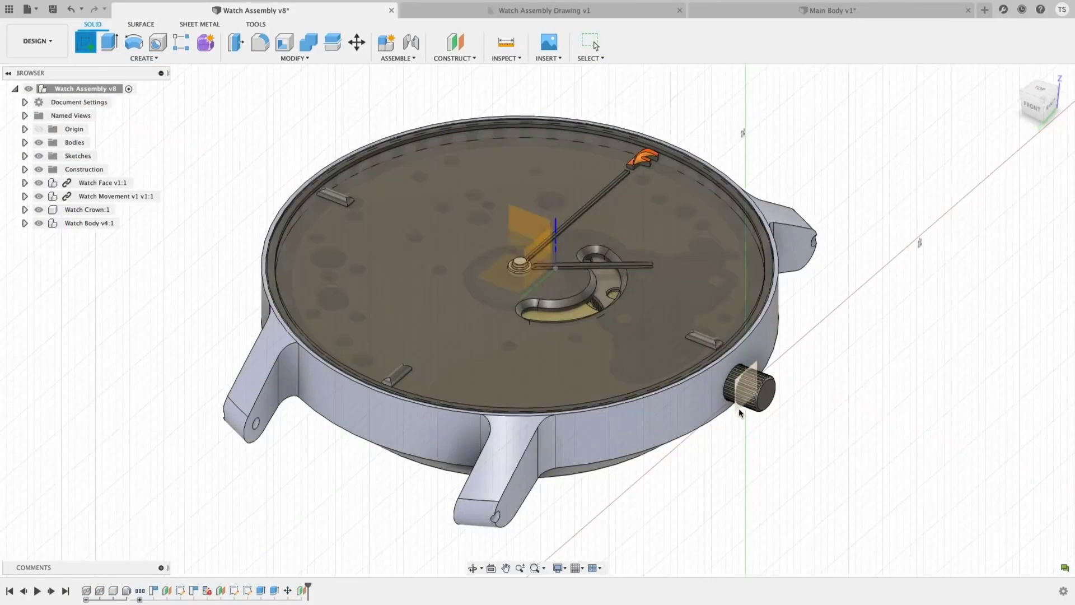
- Sketch a 24 × 2 mm construction centre rectangle on the side plane, centred on the crown
click(739, 414)
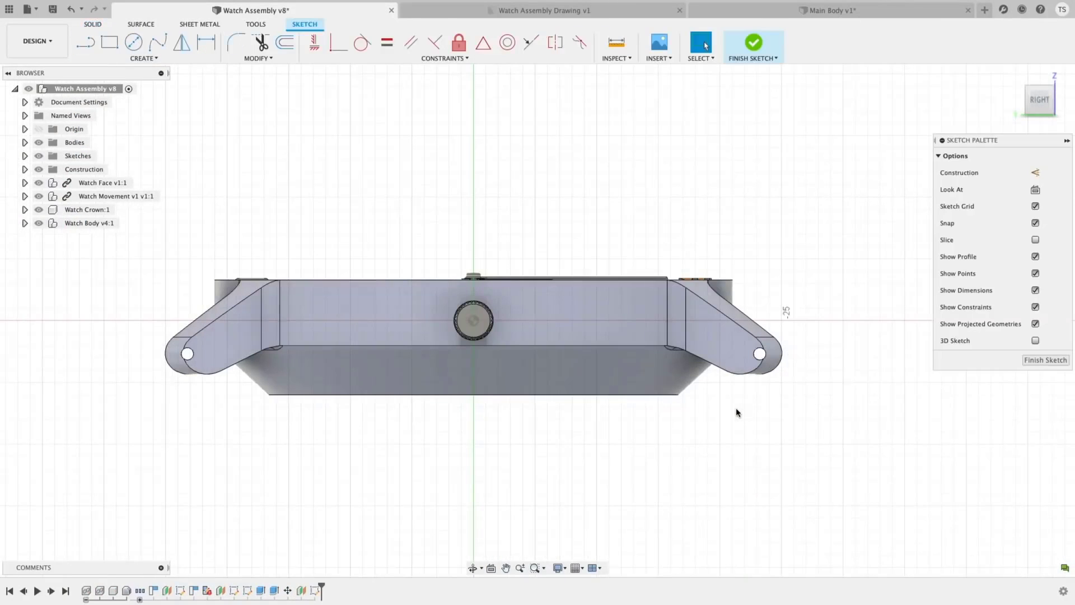
key(x)
key(s)
click(622, 474)
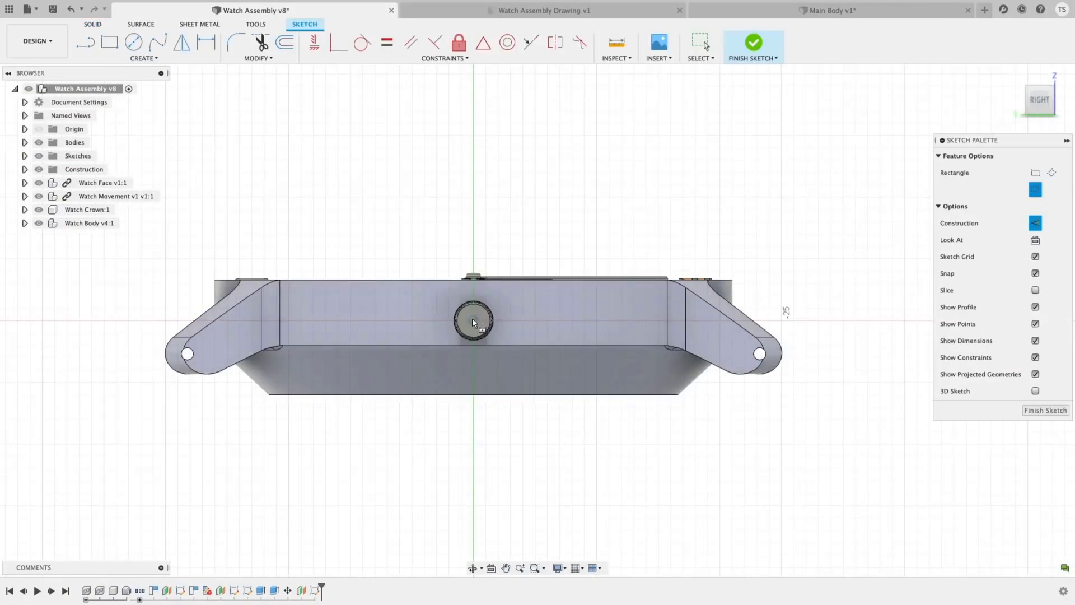
click(474, 320)
key(Tab)
text(24)
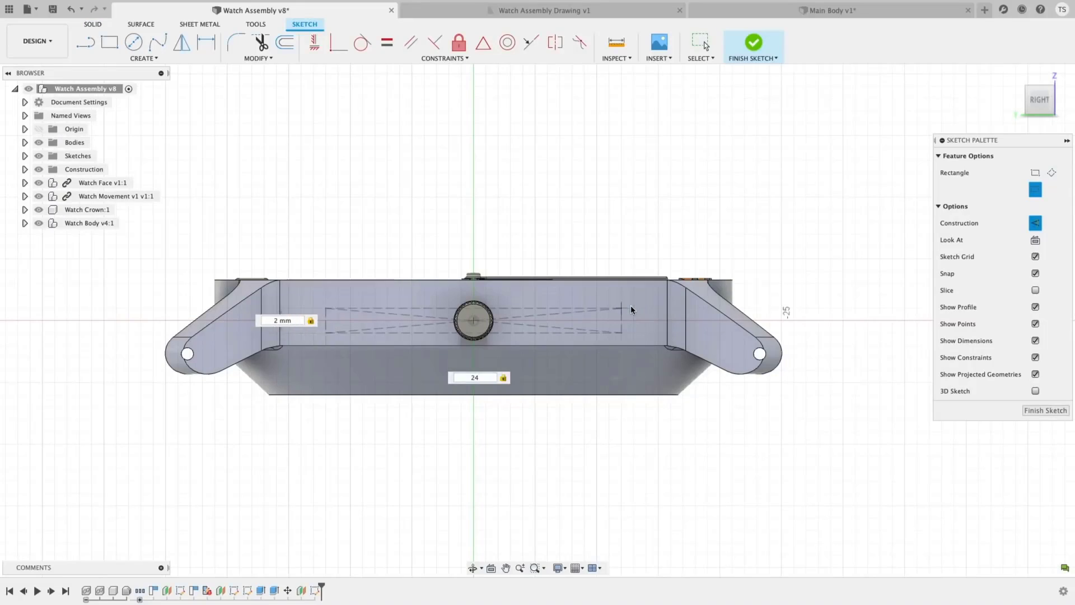
key(Return)
- Draw an overall slot from the rectangle's right midpoint to its corner, and begin a second slot
text(sslot)
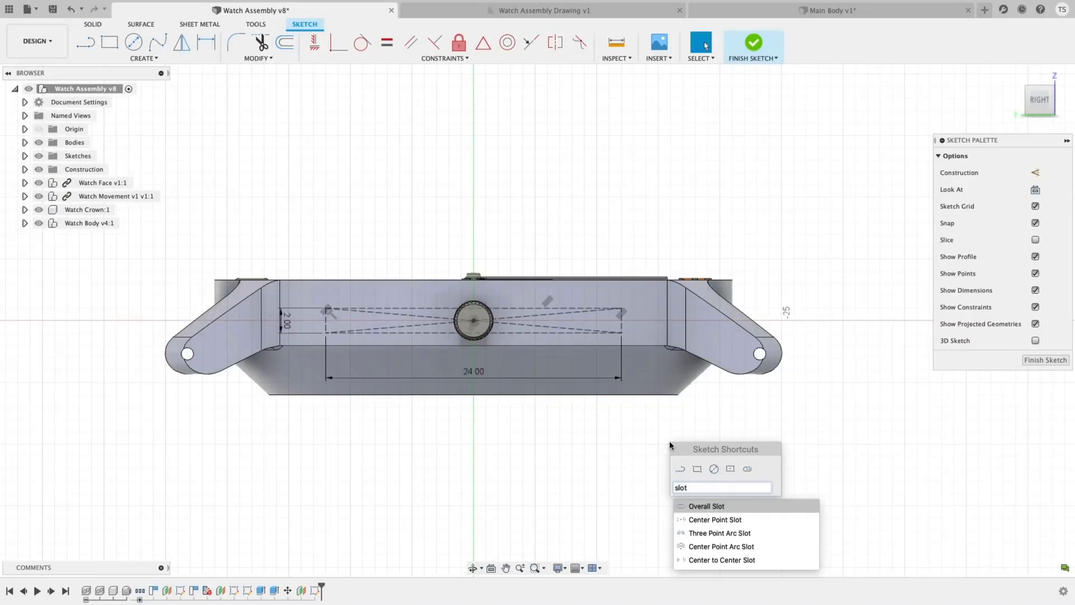
key(Return)
click(619, 321)
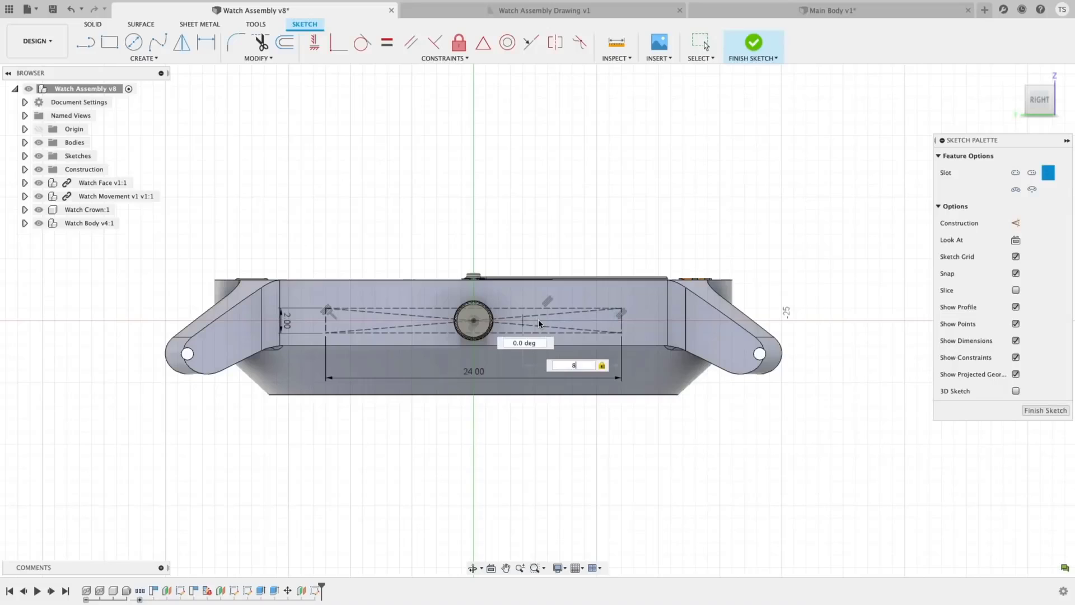
click(535, 318)
click(520, 311)
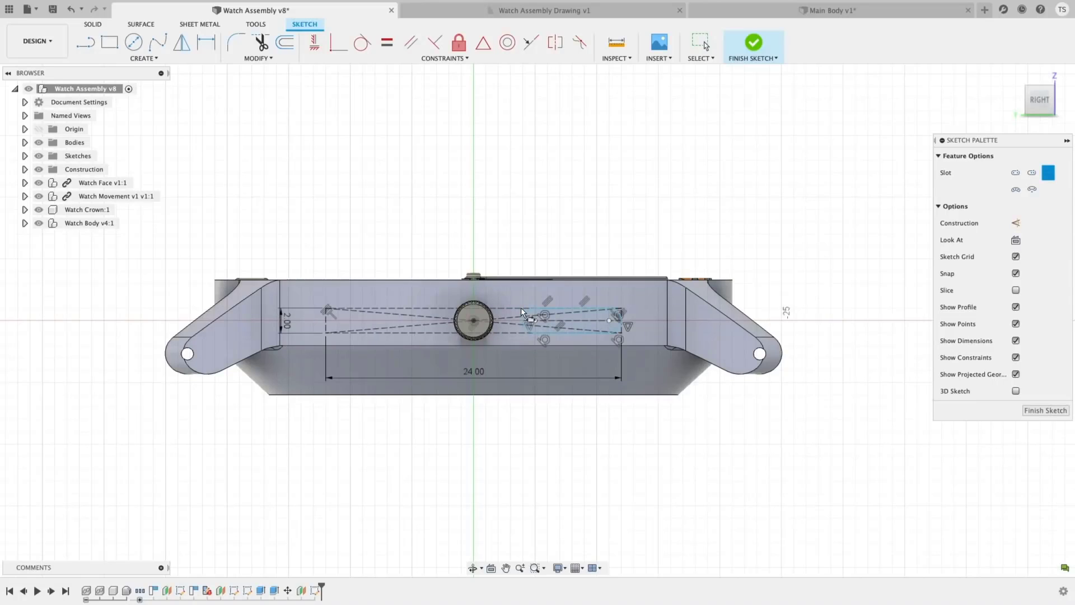
right_click(334, 331)
click(333, 311)
- Finish the left slot and emboss both slot profiles onto the watch body's side face
click(394, 319)
click(144, 58)
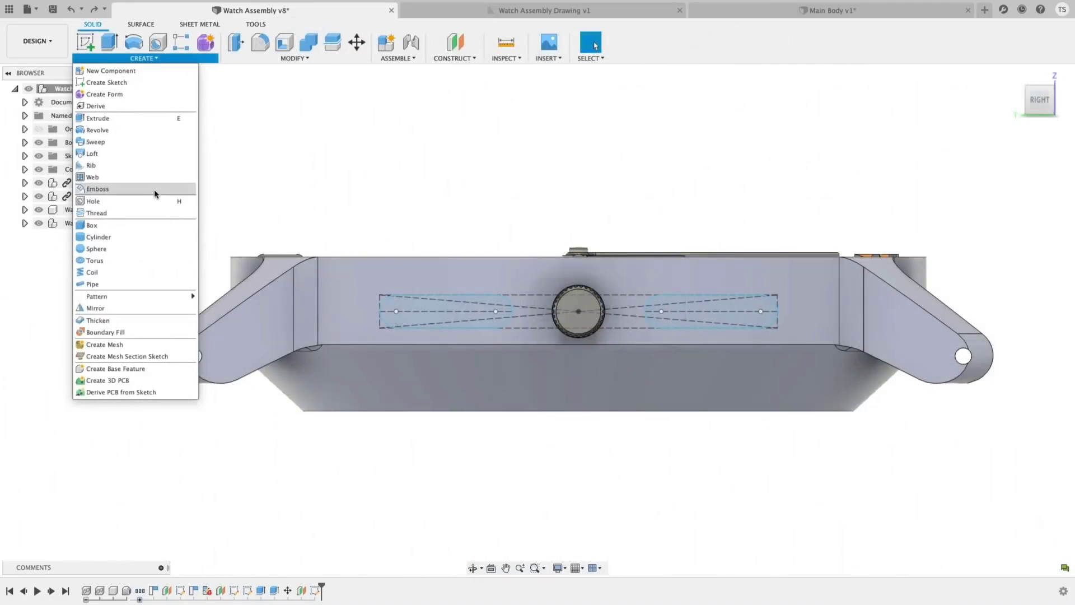
click(154, 191)
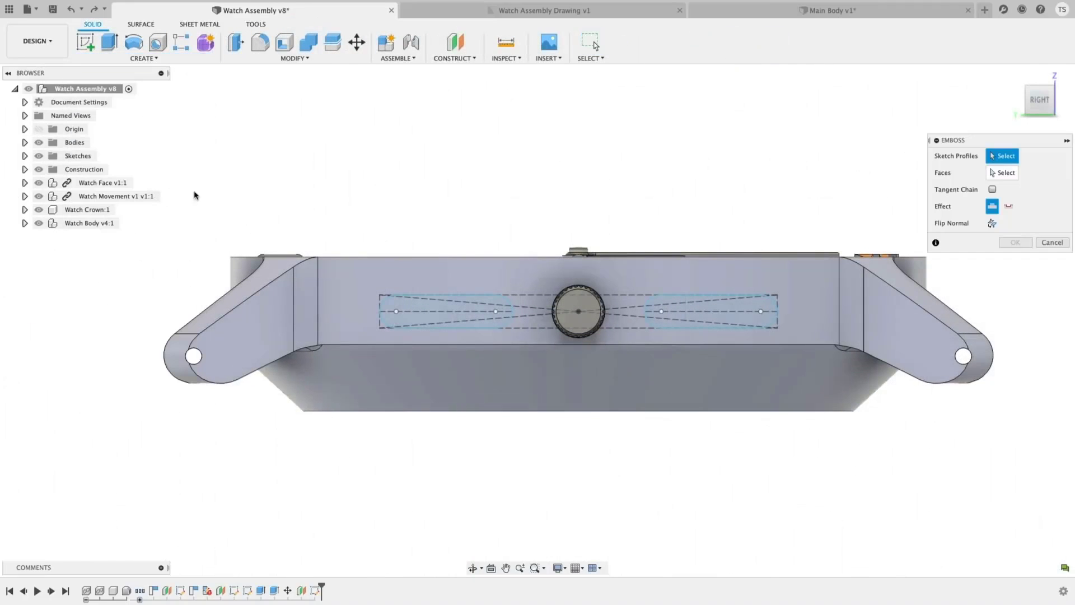
click(1021, 86)
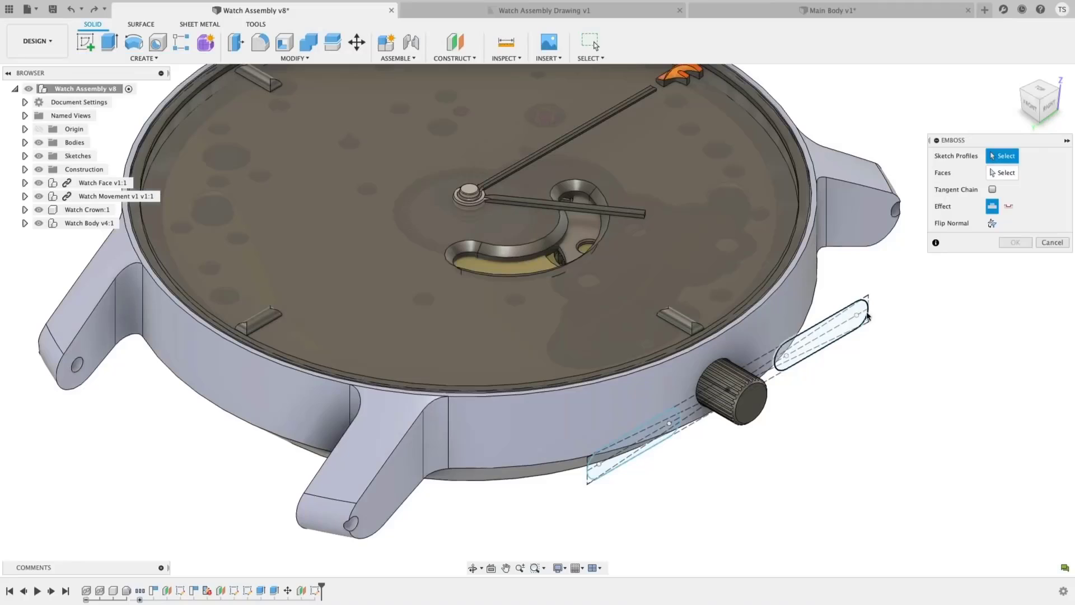
click(866, 316)
click(620, 467)
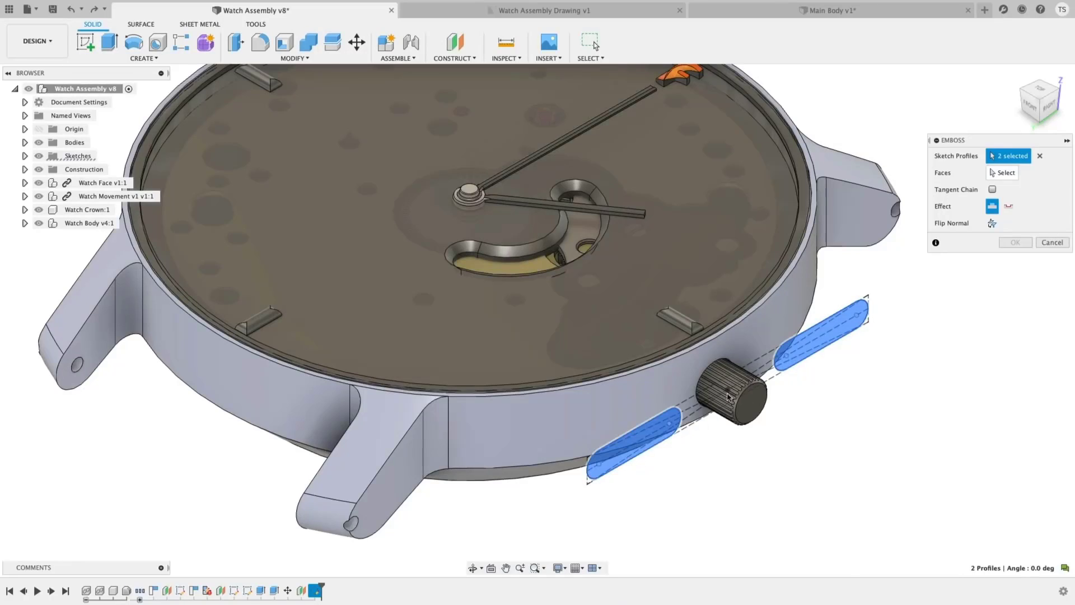
click(1002, 173)
click(784, 305)
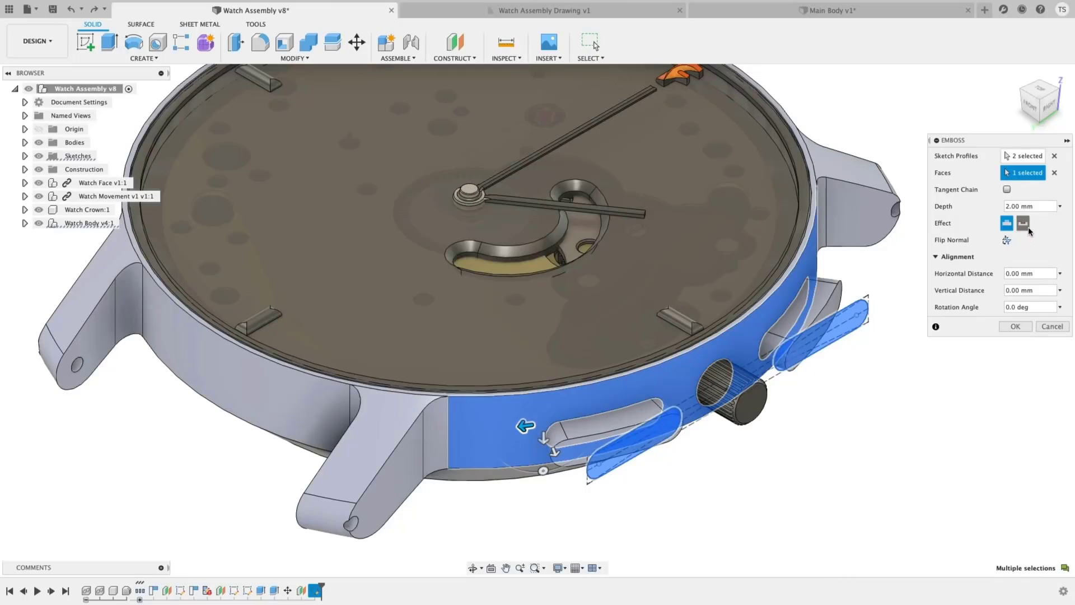
- Offset the slot recesses 1 mm vertically and confirm the emboss
click(1048, 110)
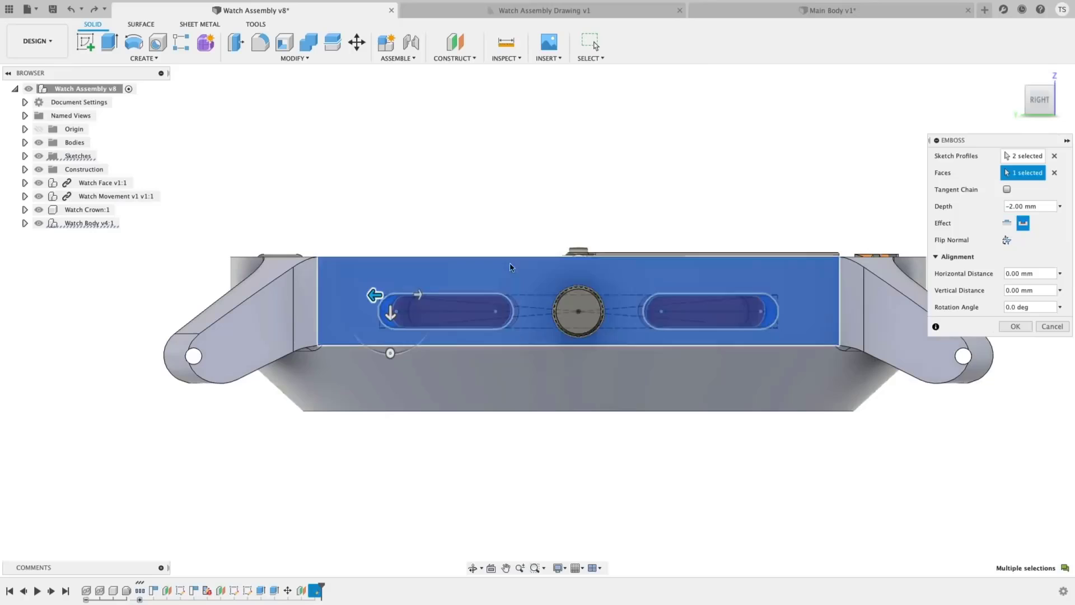
drag(391, 312, 397, 305)
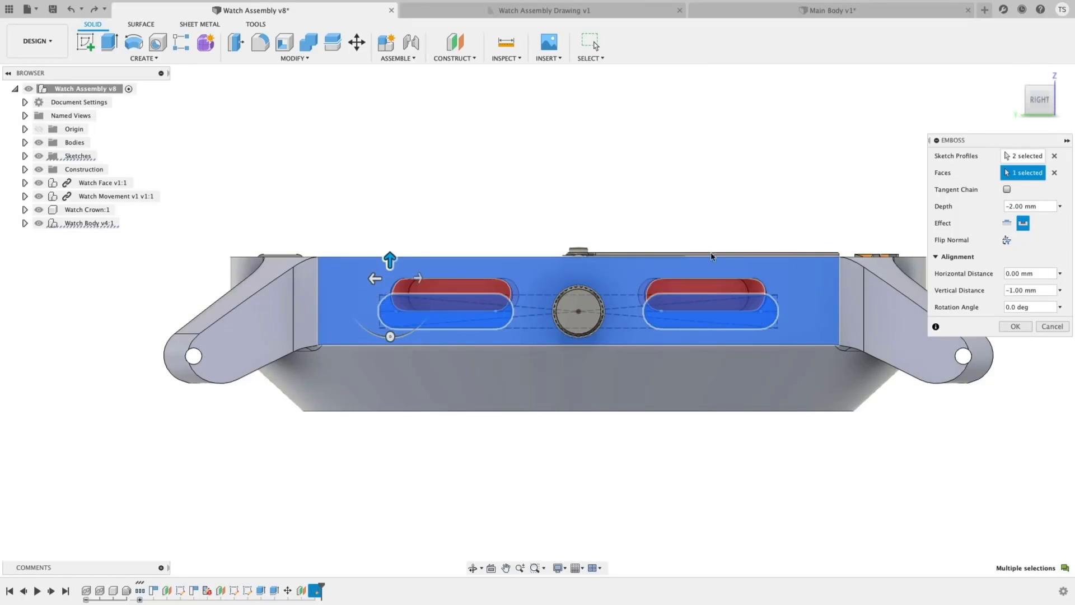
click(1027, 88)
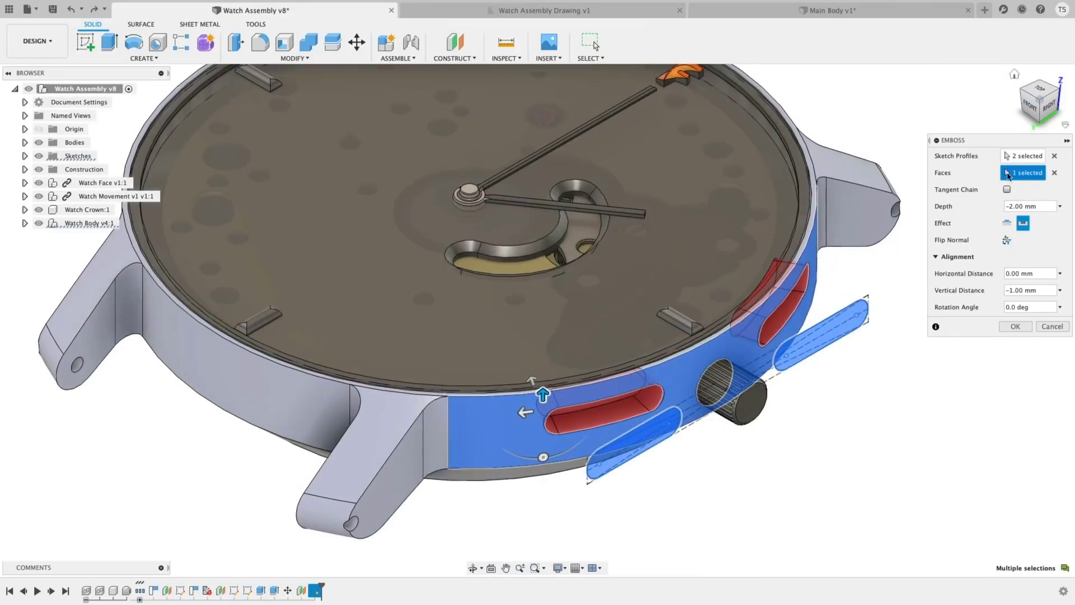
click(1015, 326)
- Open Sketch4 and review its dimensions in the Change Parameters table
double_click(364, 341)
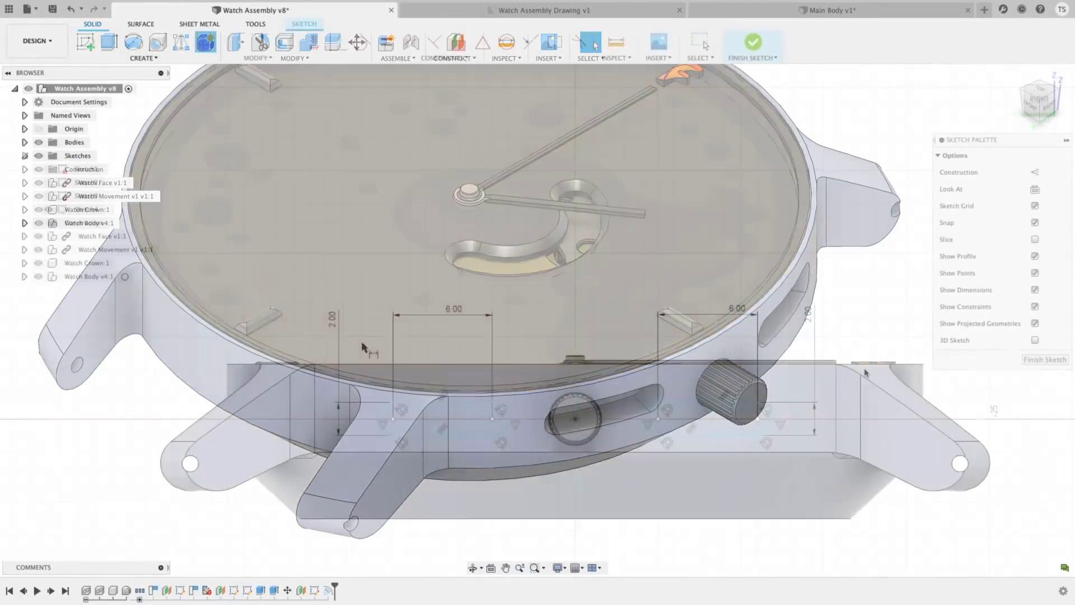
text(spara)
key(Down)
key(Down)
key(Return)
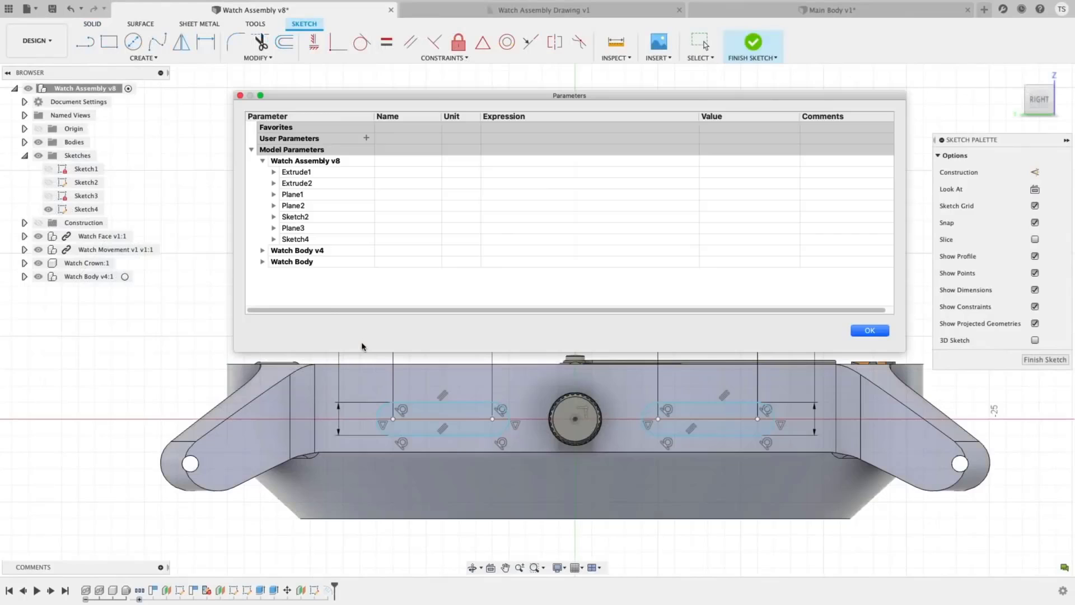
click(274, 239)
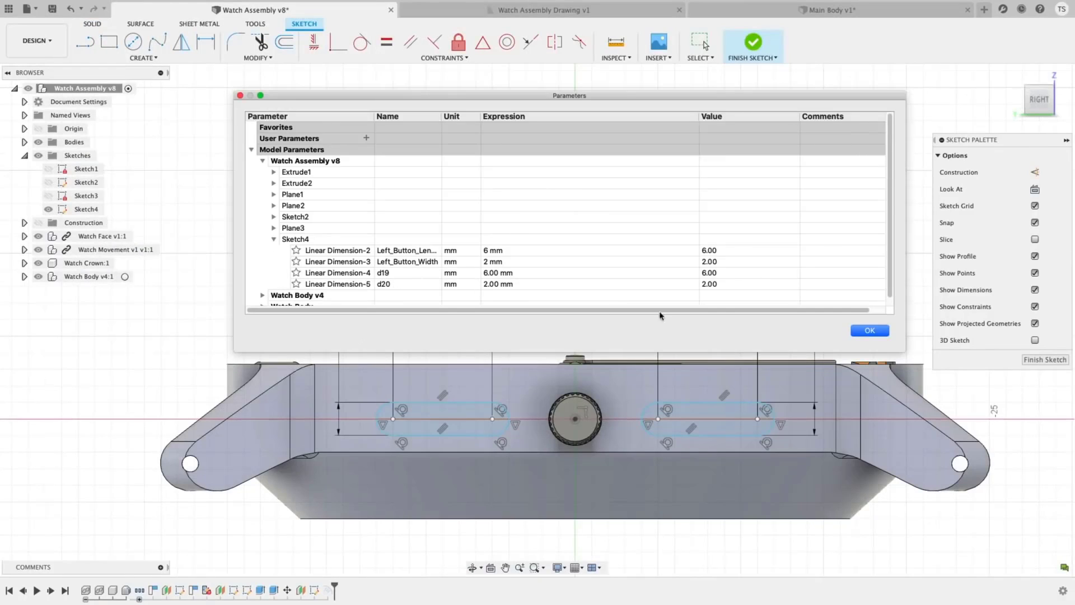
click(870, 330)
- Name the right slot's dimensions Right_Button_Length and Right_button_width, then reopen the parameters list
double_click(737, 311)
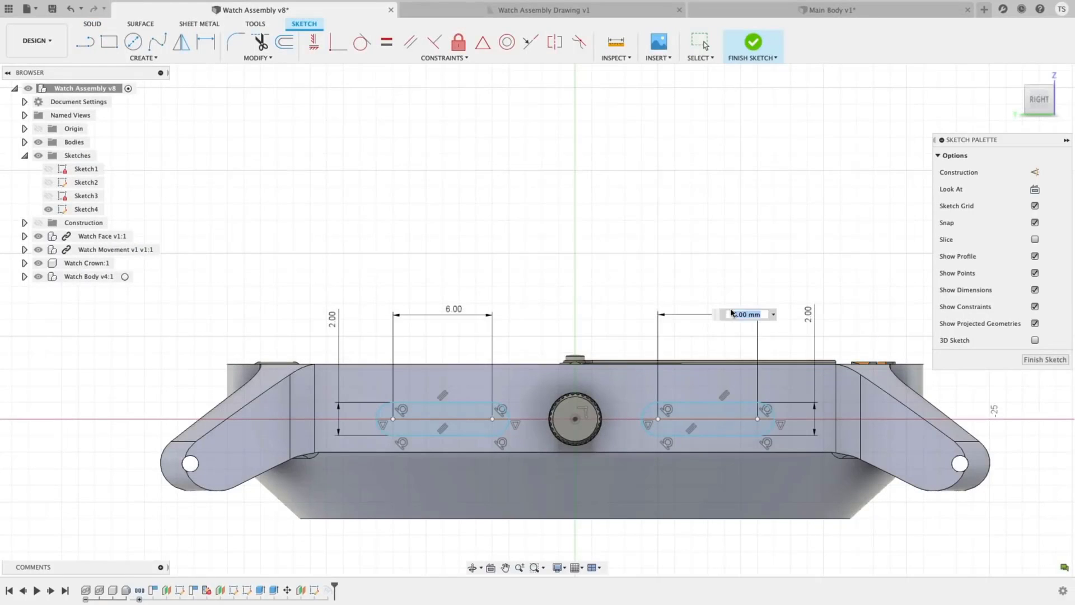
text(Right_Button_Length)
key(Return)
double_click(808, 313)
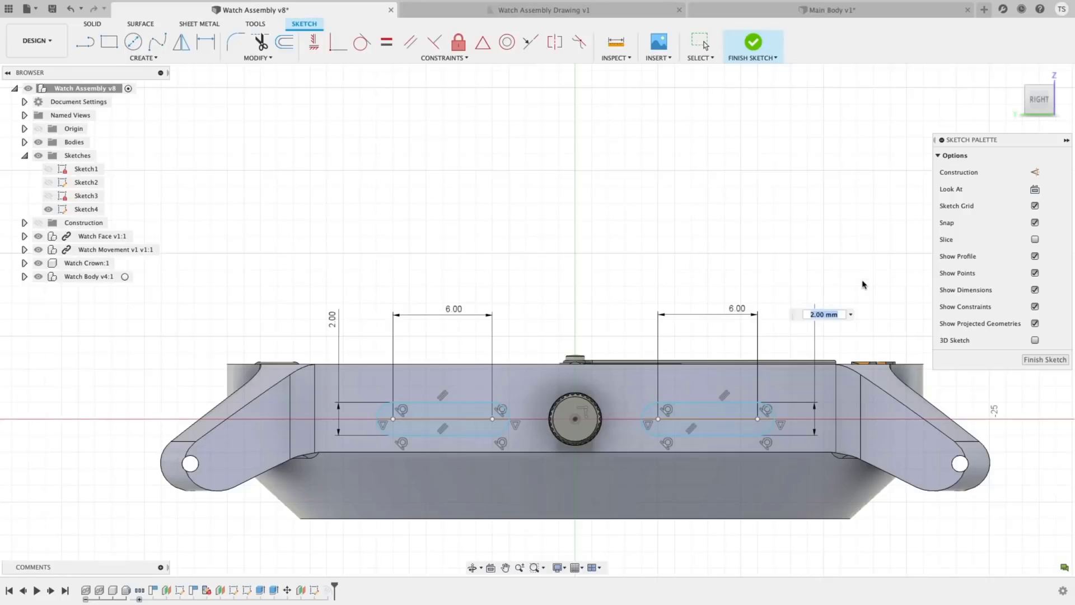
text(Right)
text(_b)
text(utton_)
text(width=)
key(Return)
text(sparam)
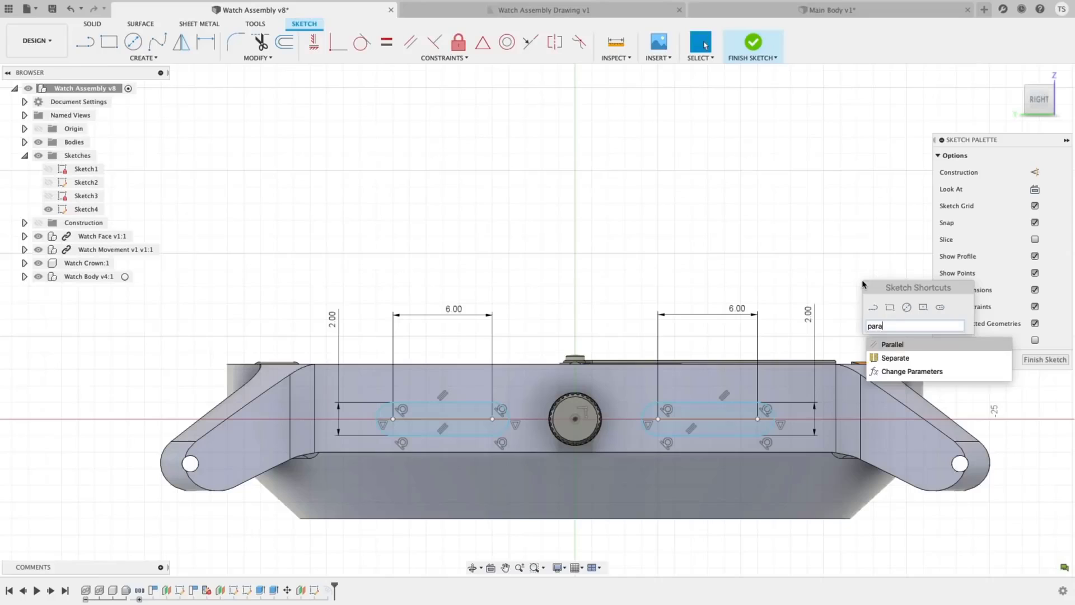
key(Return)
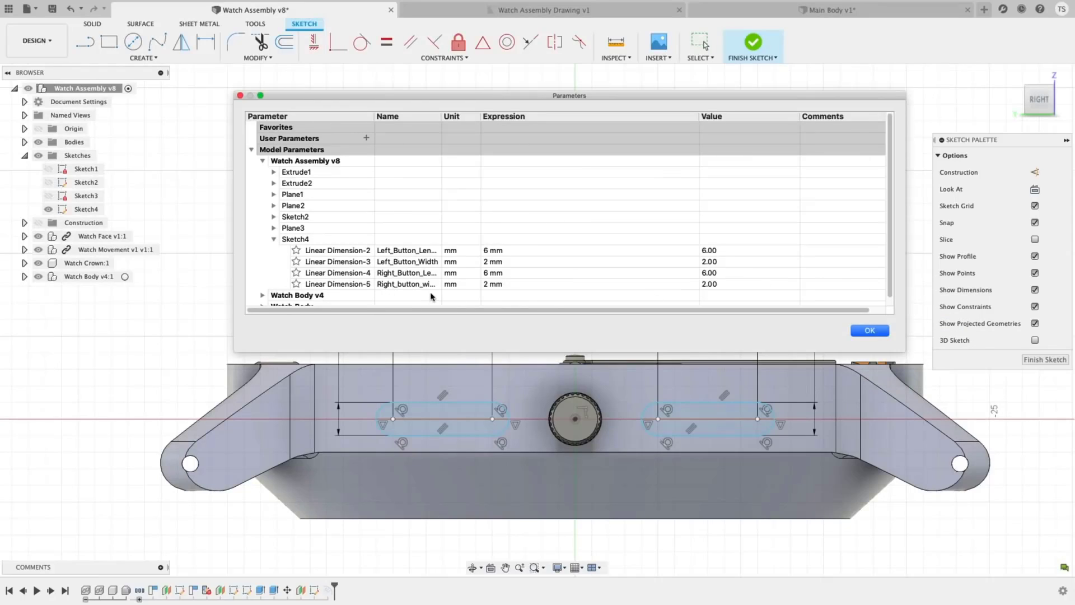
- Close the parameters list and activate the Watch Body v4:1 component
click(862, 332)
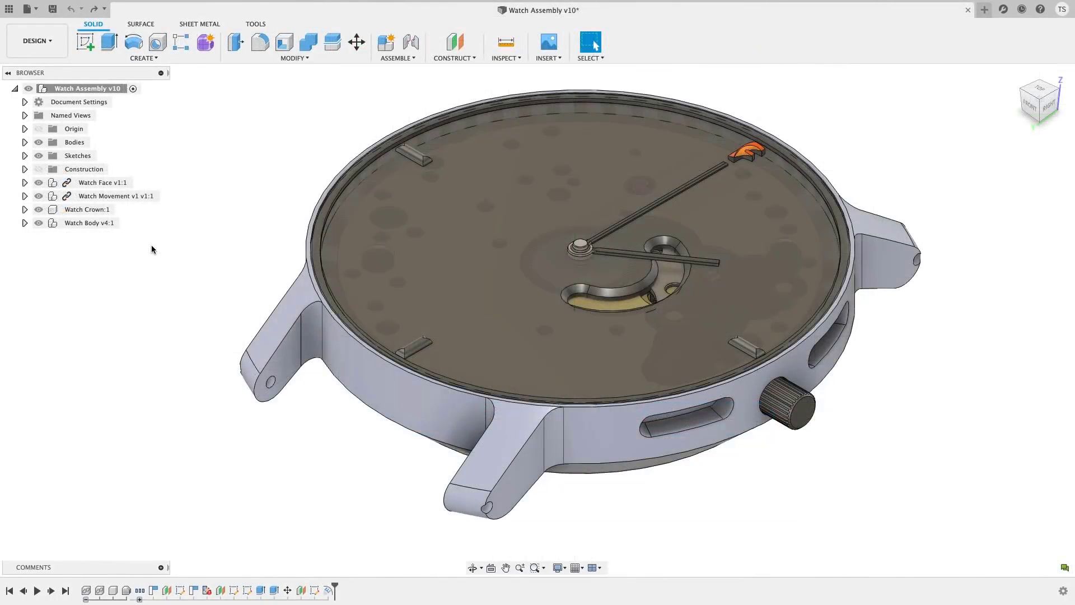
click(115, 223)
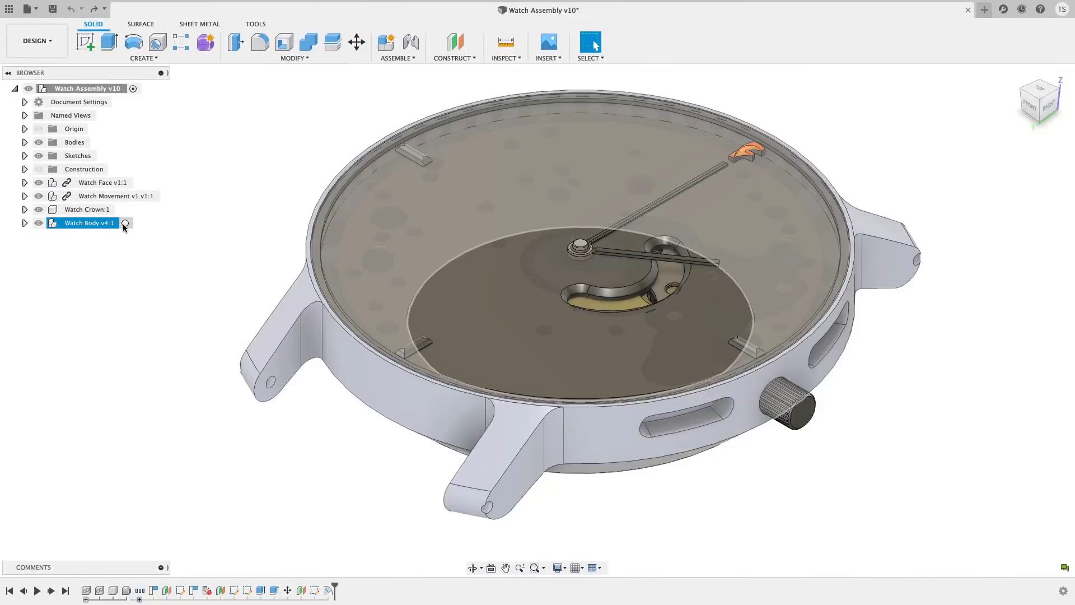
click(126, 224)
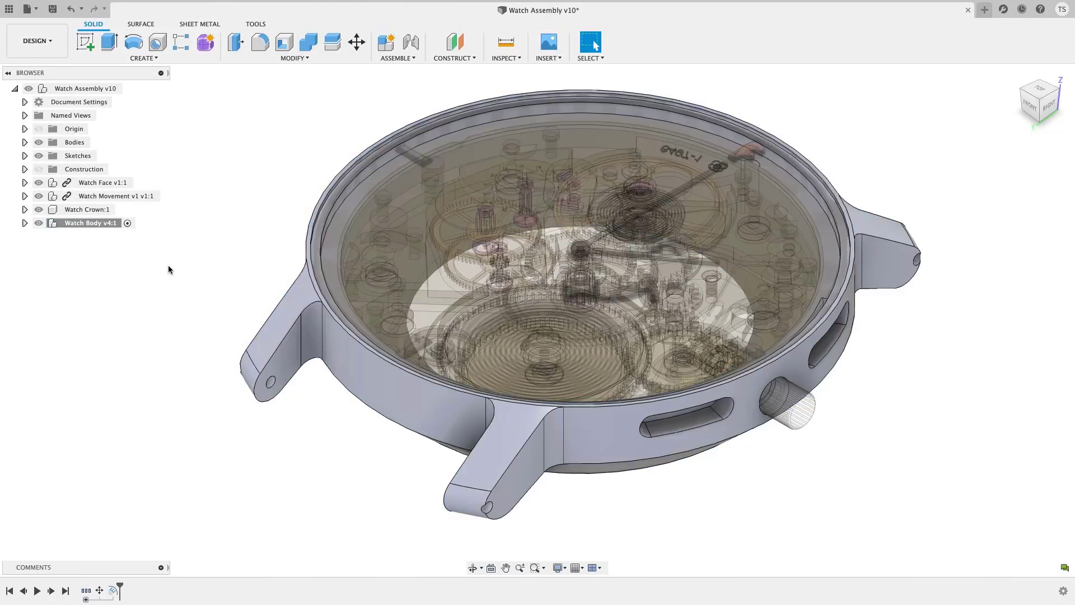
click(188, 59)
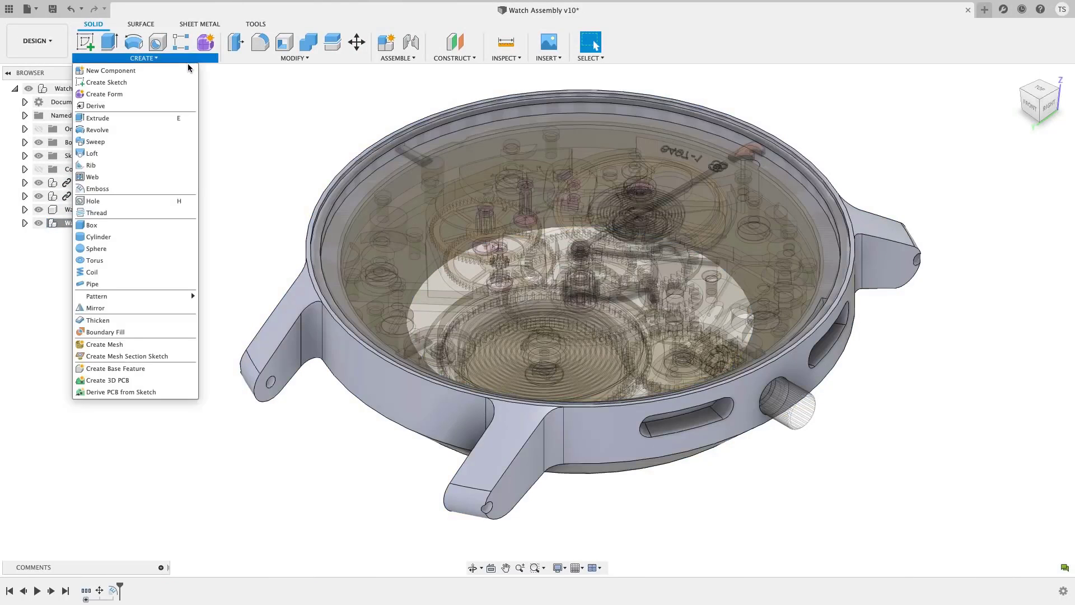
- Create external component 'Watch Body Share Out', saved in Base Content > Share Out
click(183, 71)
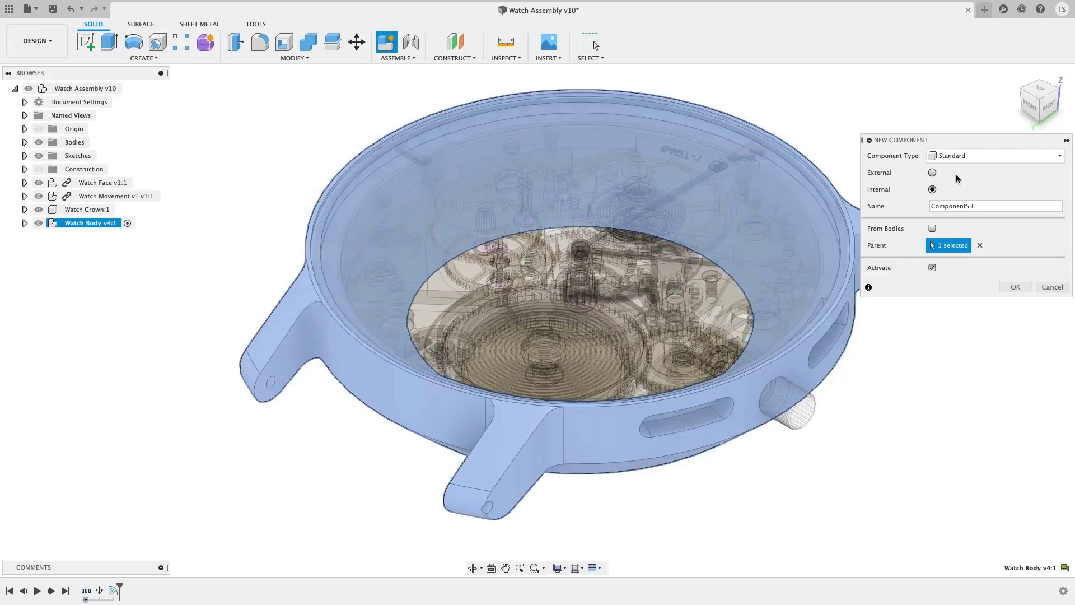
click(933, 173)
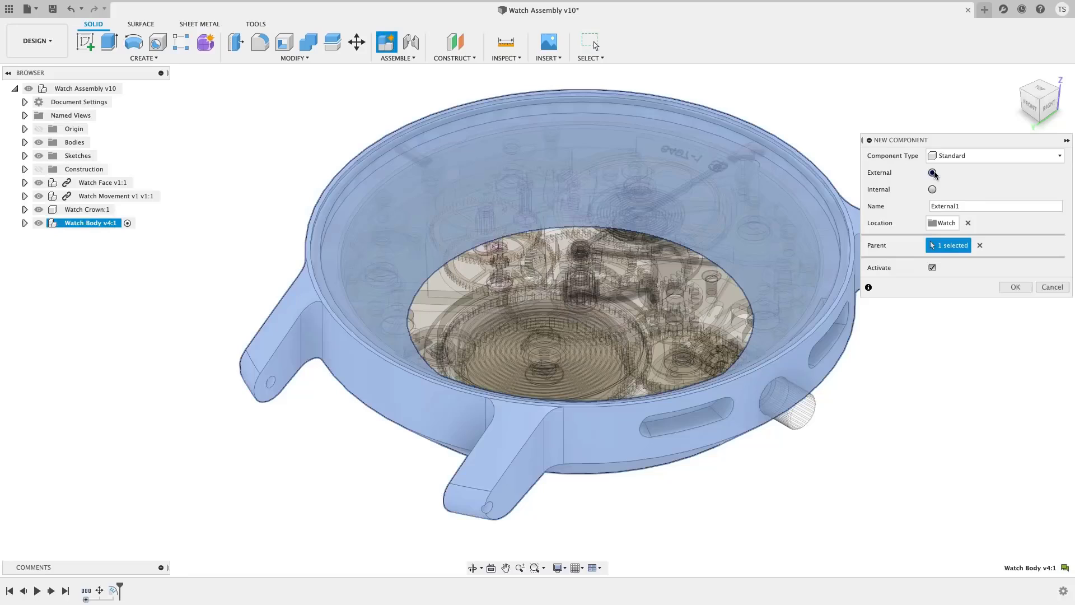
double_click(936, 205)
text(Watch Body Share Out)
click(935, 224)
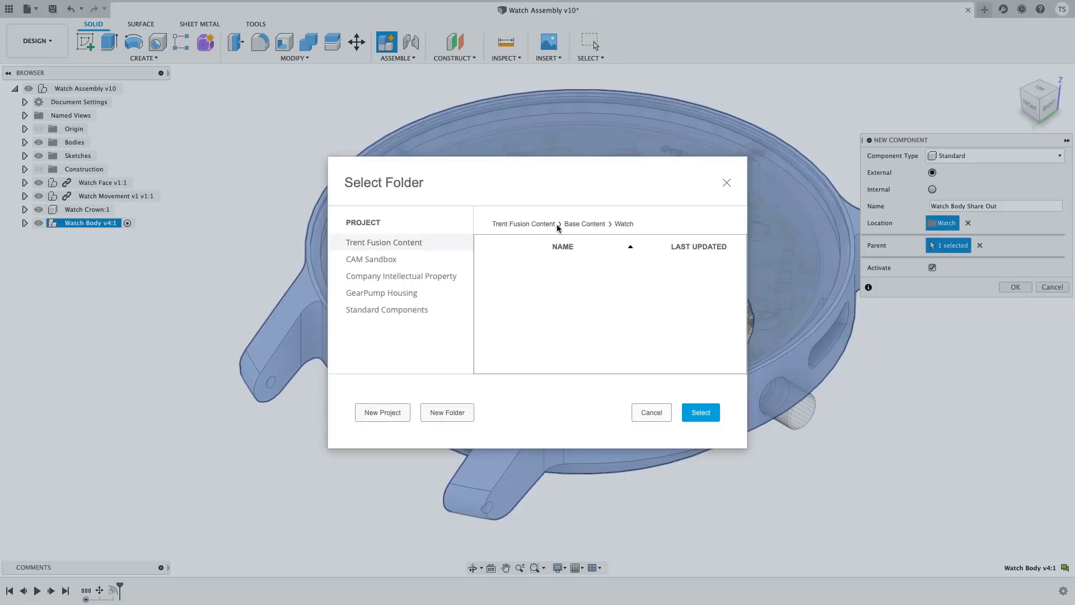
click(586, 222)
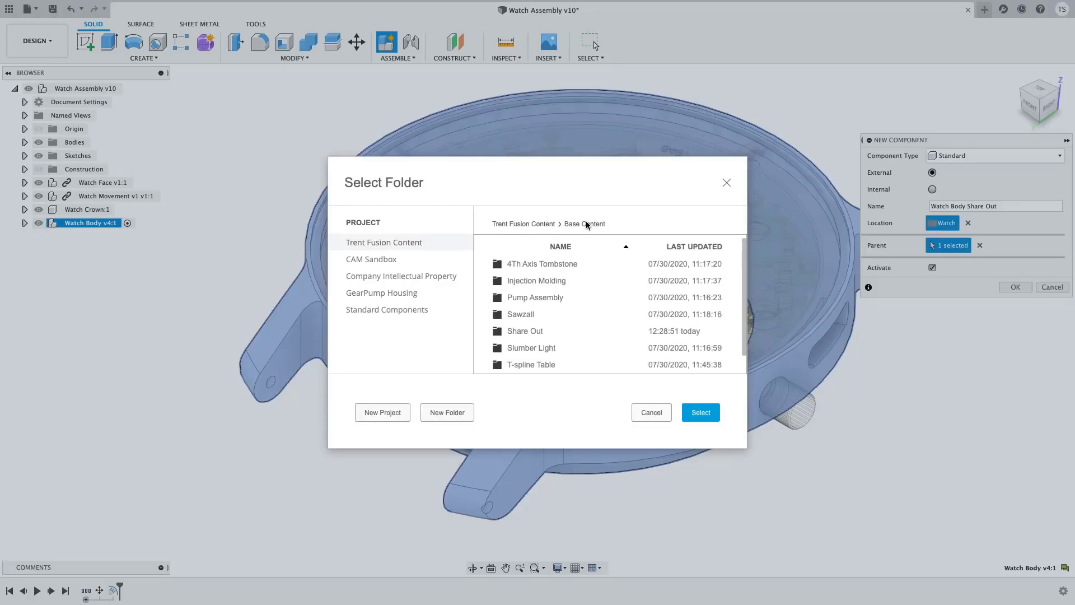
double_click(540, 332)
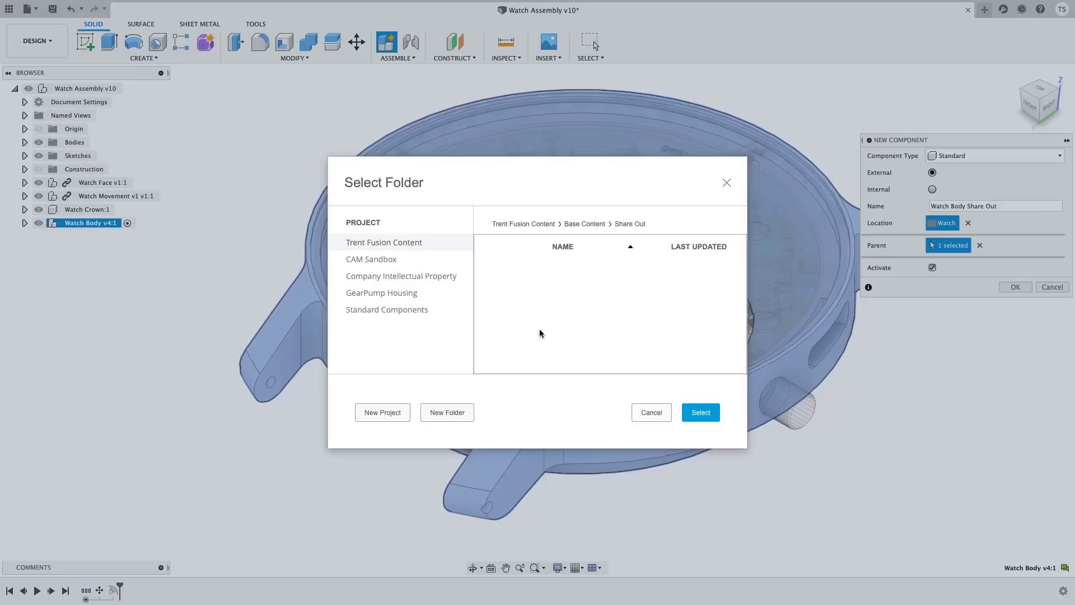
click(715, 412)
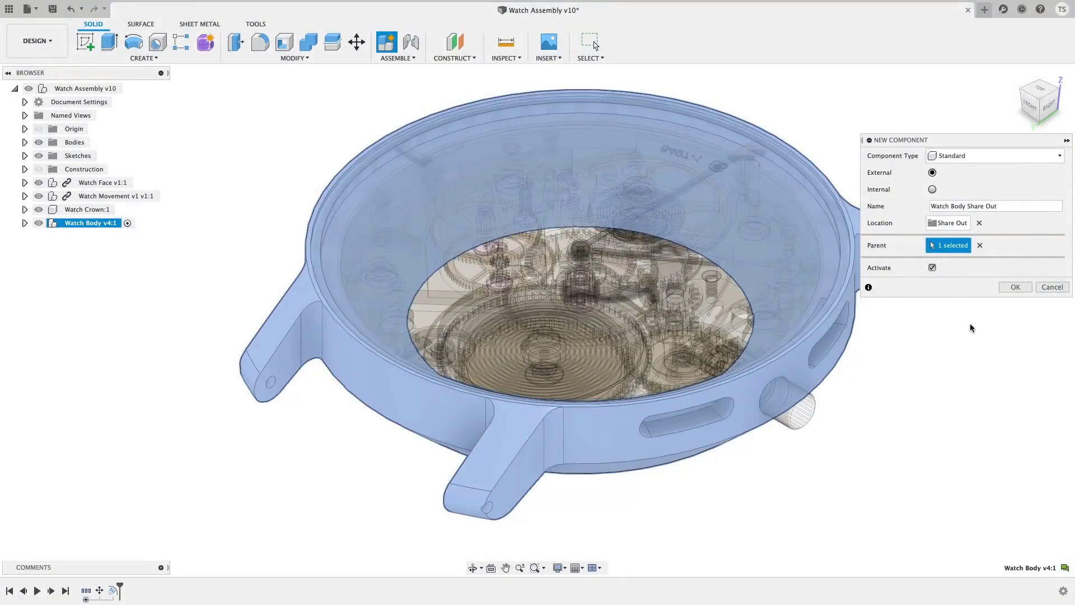
click(1000, 289)
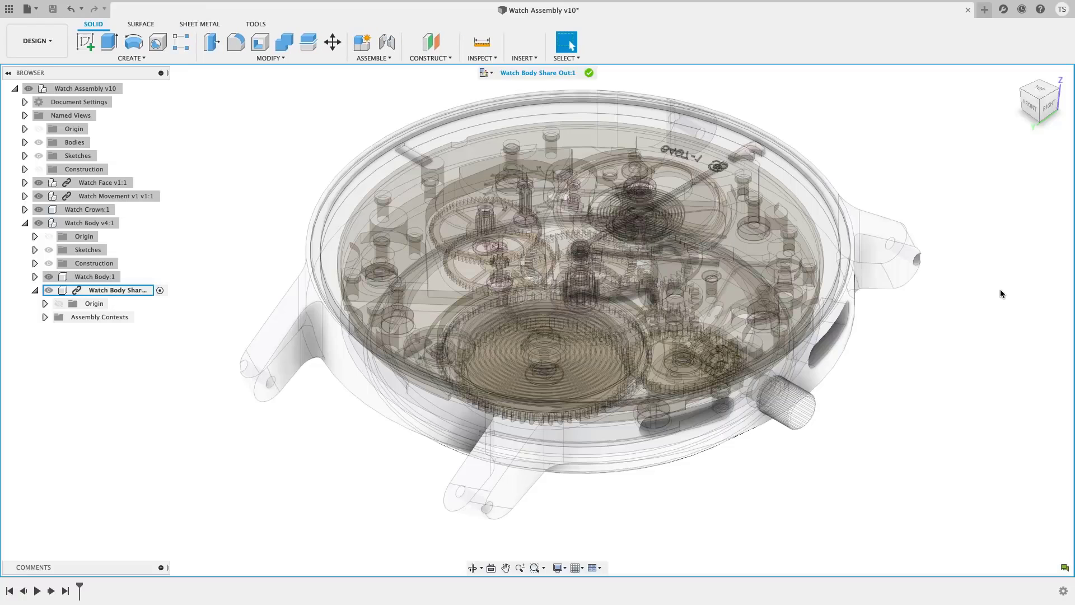
- Return to the assembly, collapse the new component, and browse the Data Panel to Base Content > Share Out
click(588, 73)
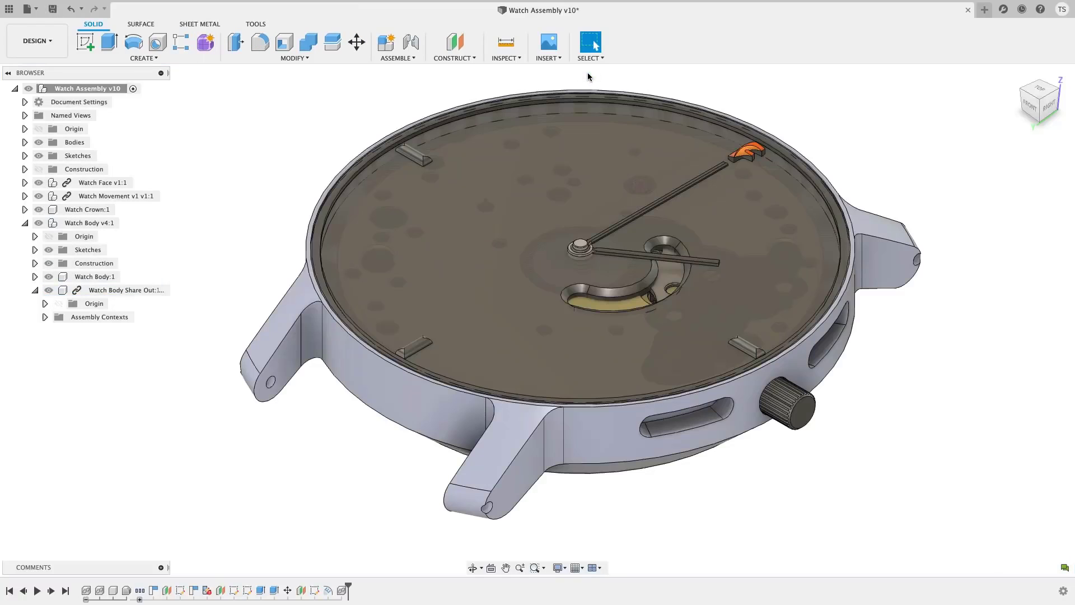
click(34, 290)
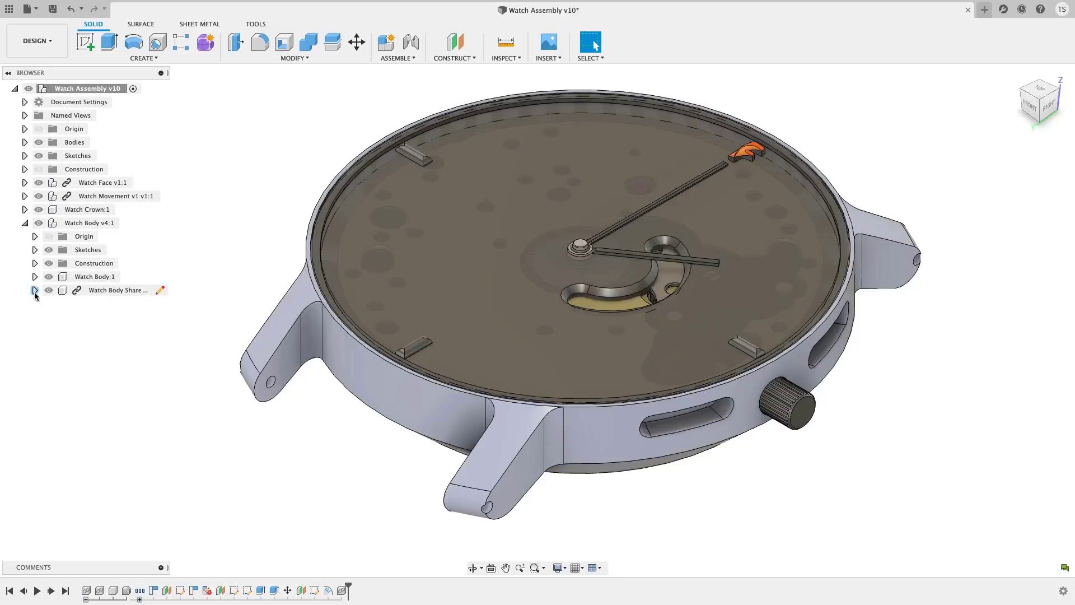
click(9, 9)
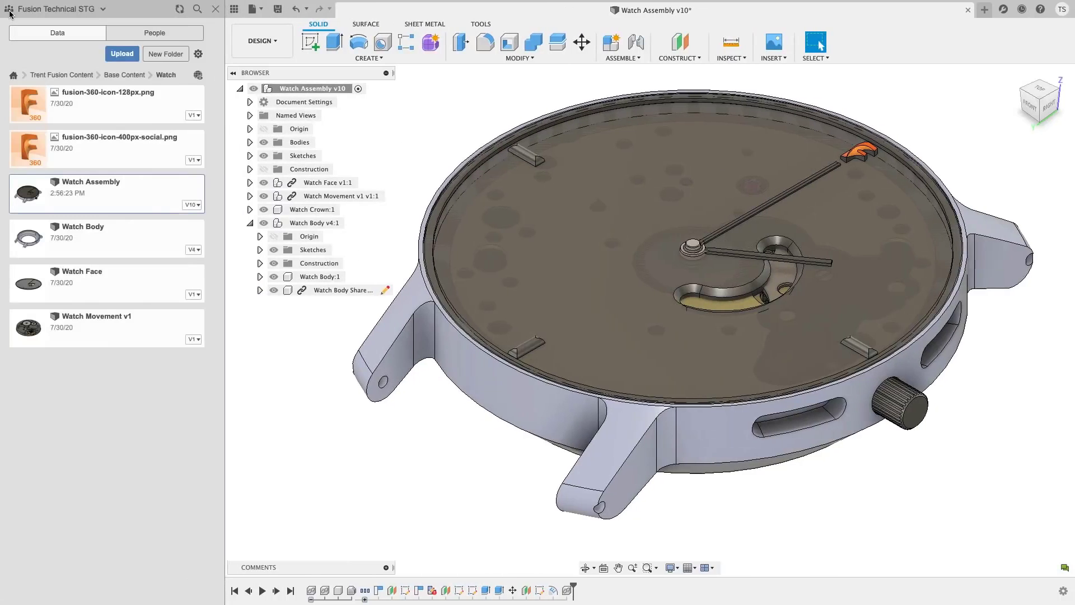
click(124, 75)
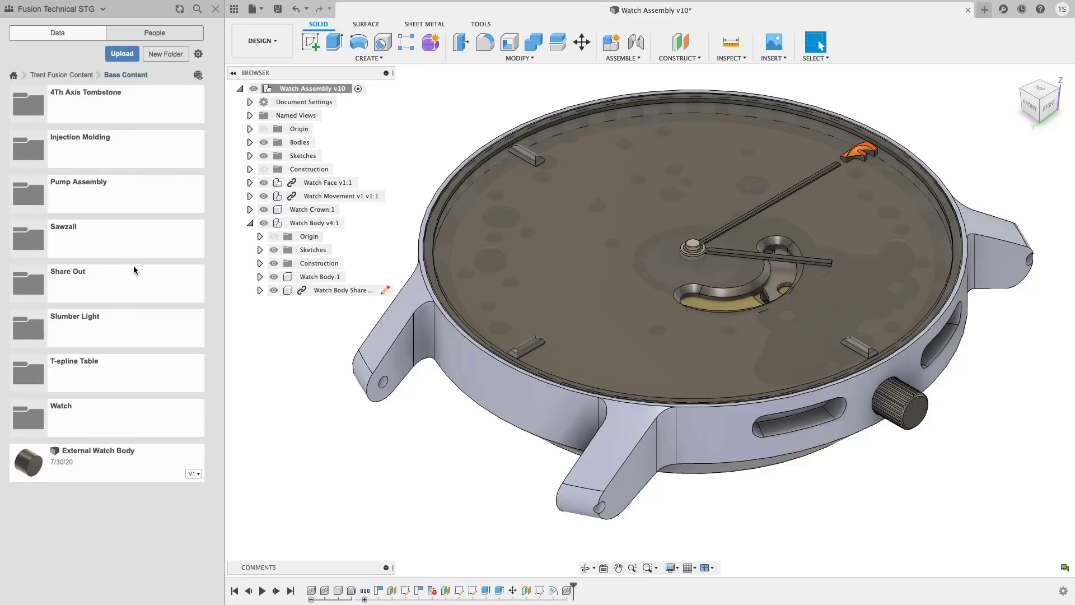
click(129, 286)
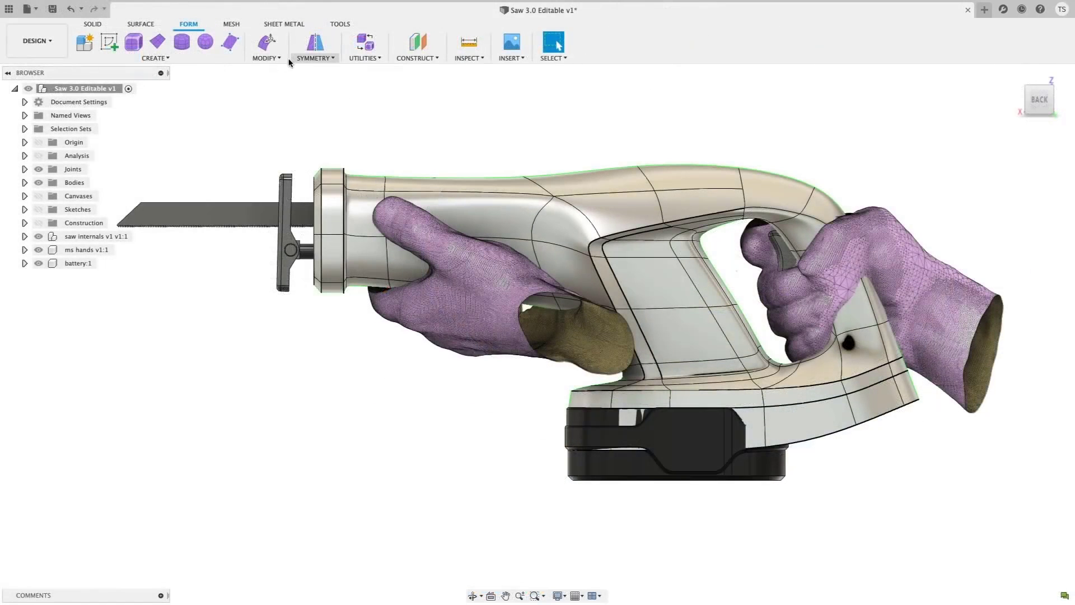
- Start Edit By Curve on the top ridge edges and drag the front control points
click(278, 58)
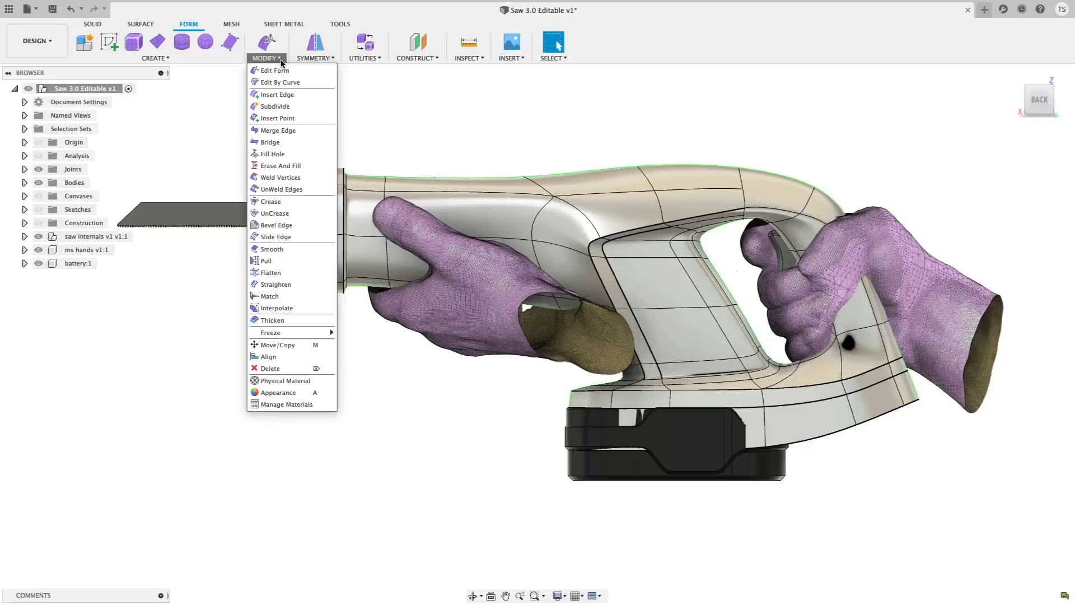
click(280, 80)
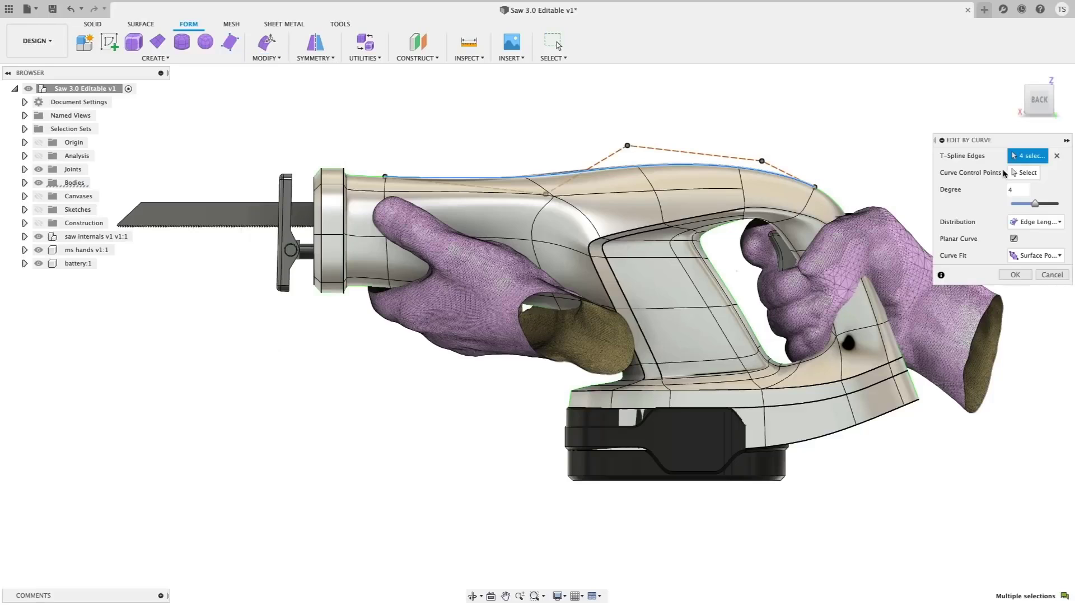
click(1024, 173)
click(544, 195)
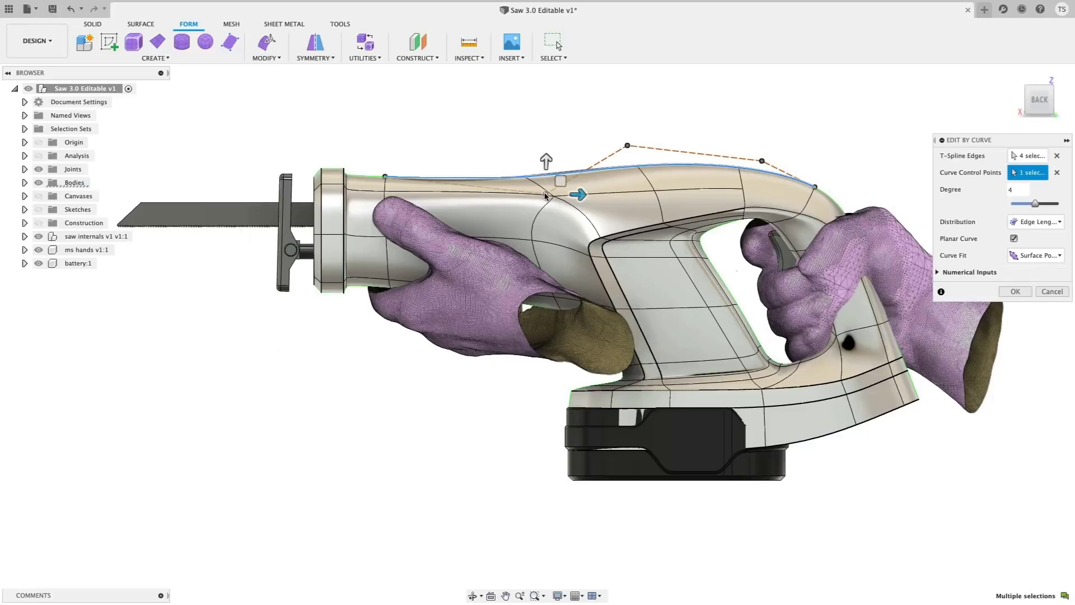
drag(544, 163, 544, 193)
click(628, 145)
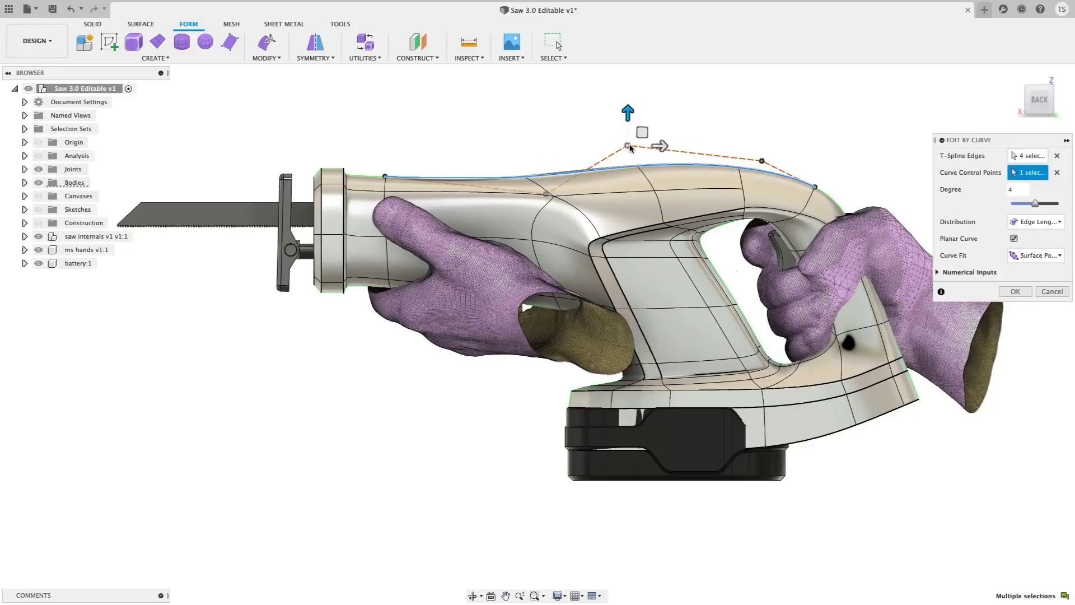
drag(643, 132, 529, 164)
- Drag the rear control points and set the curve's point distribution to Uniform
click(607, 167)
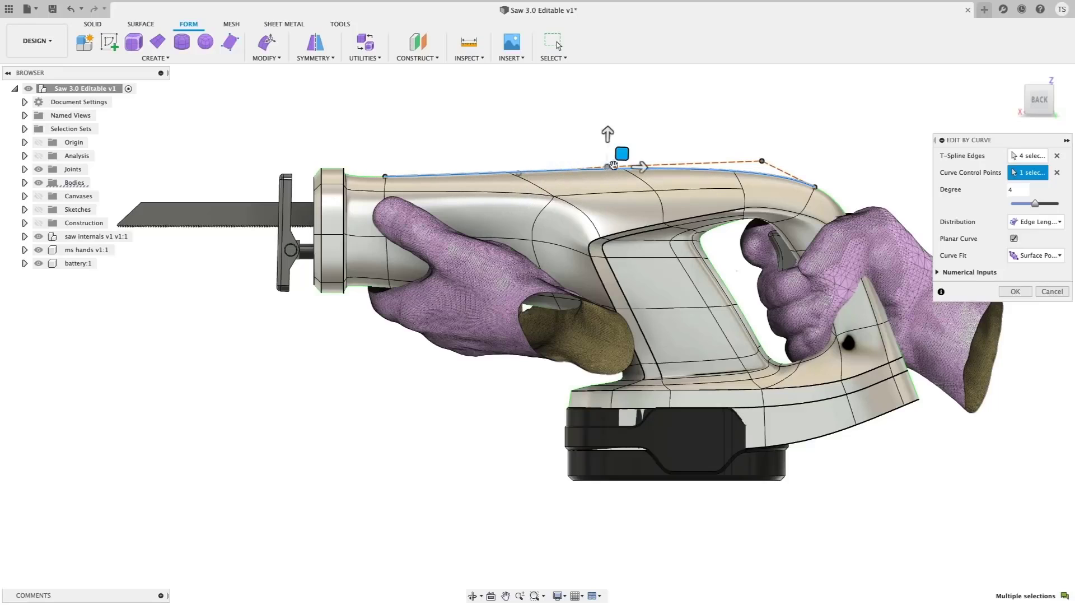
drag(623, 161, 681, 154)
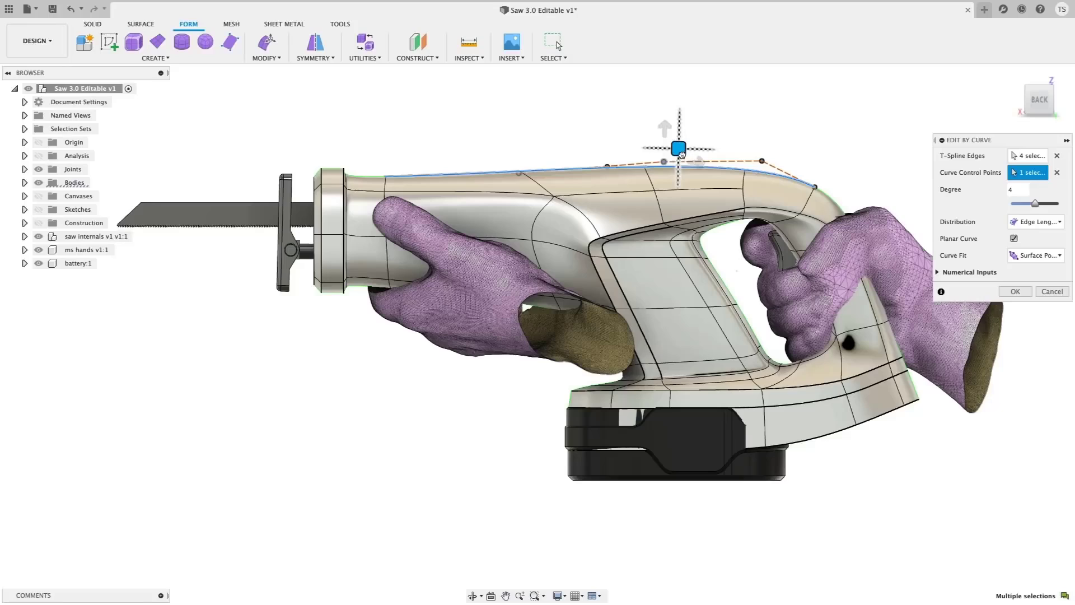
click(762, 162)
drag(776, 148, 800, 164)
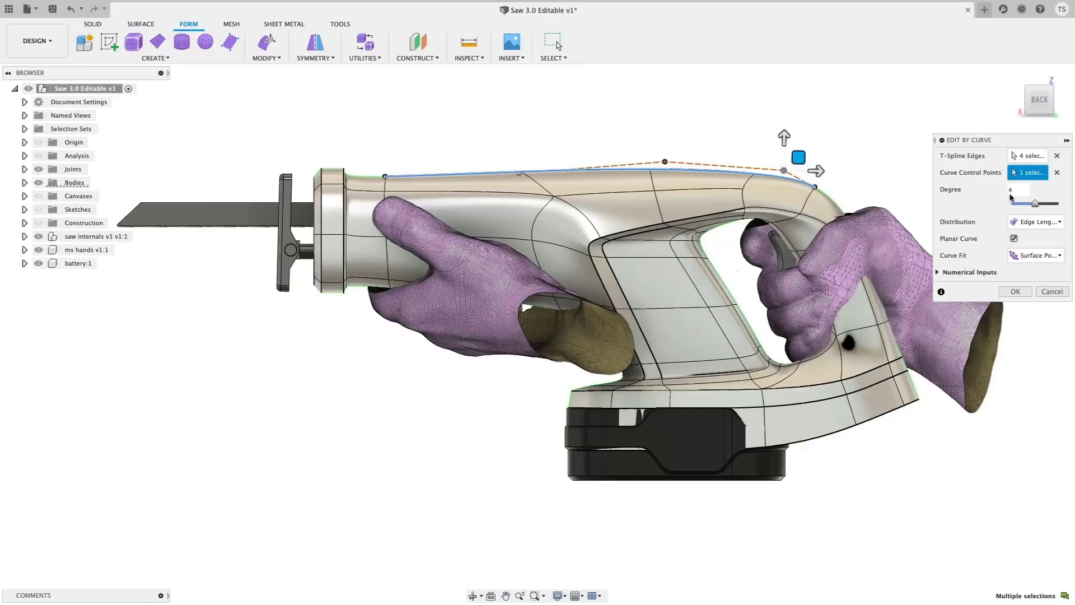
click(1035, 222)
click(1036, 237)
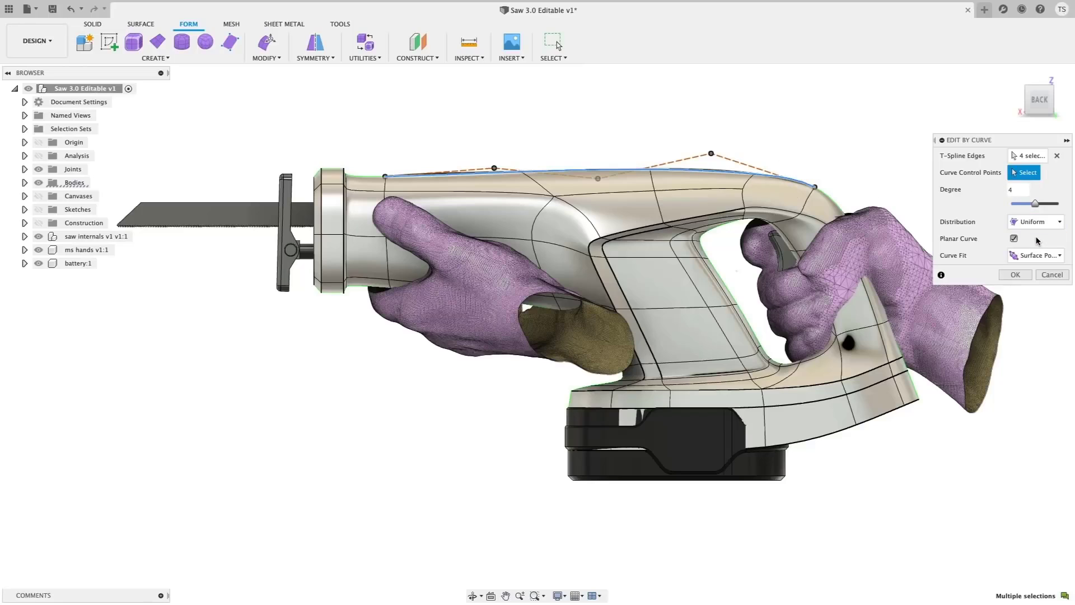
click(598, 178)
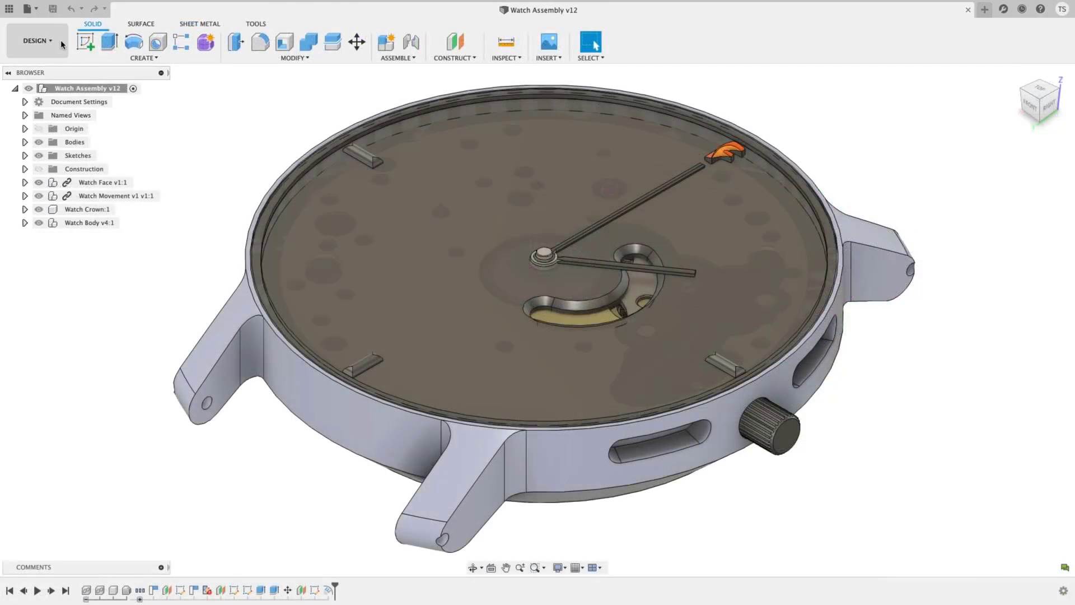
- Create a new drawing from the watch assembly design
click(37, 40)
mouse_move(67, 188)
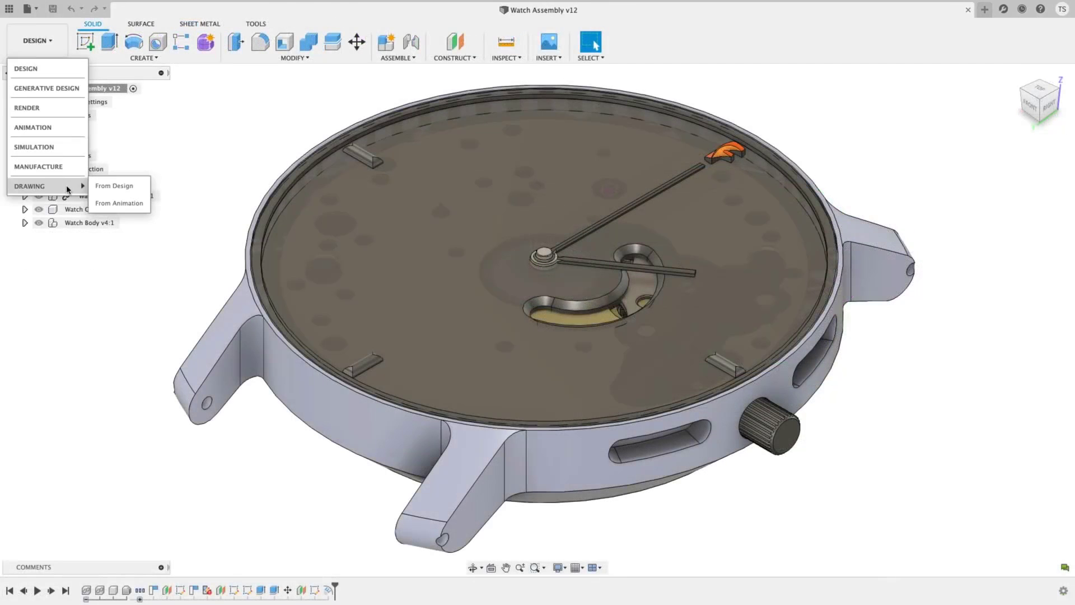
click(130, 186)
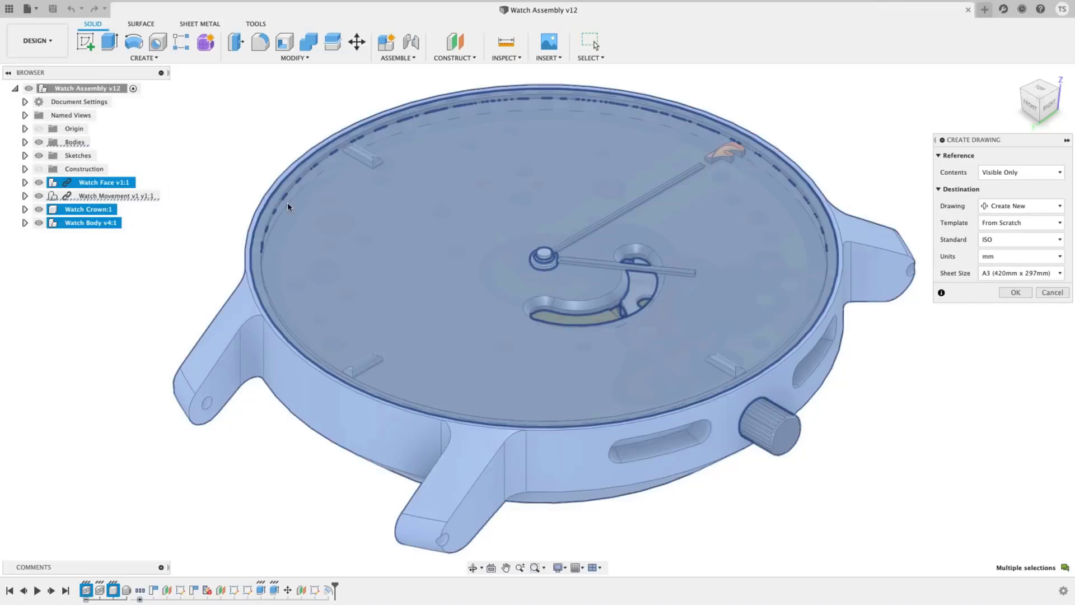
click(1014, 292)
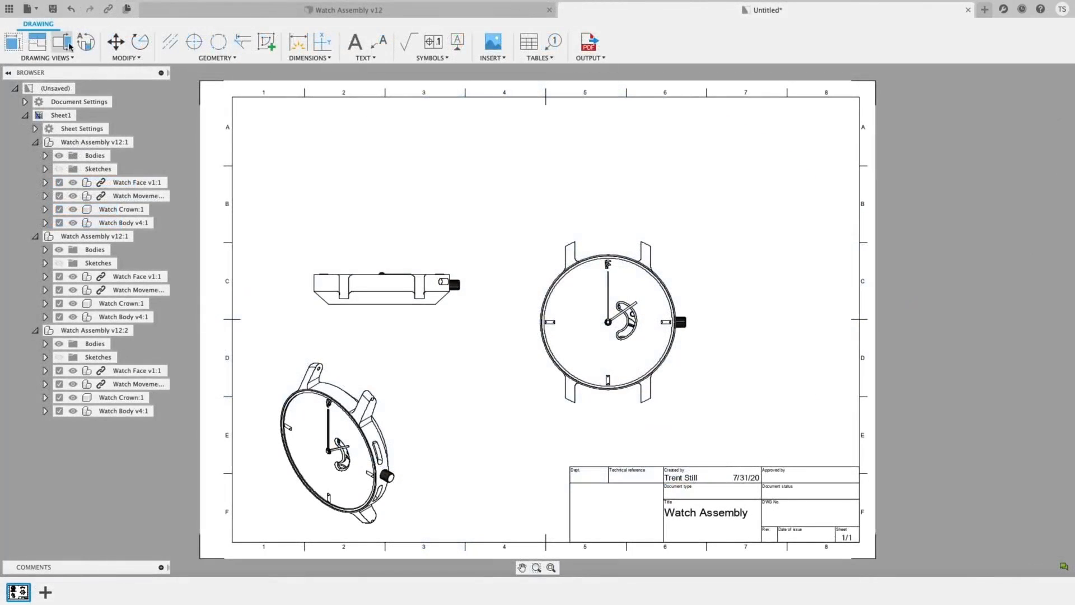
- Cut section view A-A across the side view at full depth and place it above
click(64, 42)
click(381, 289)
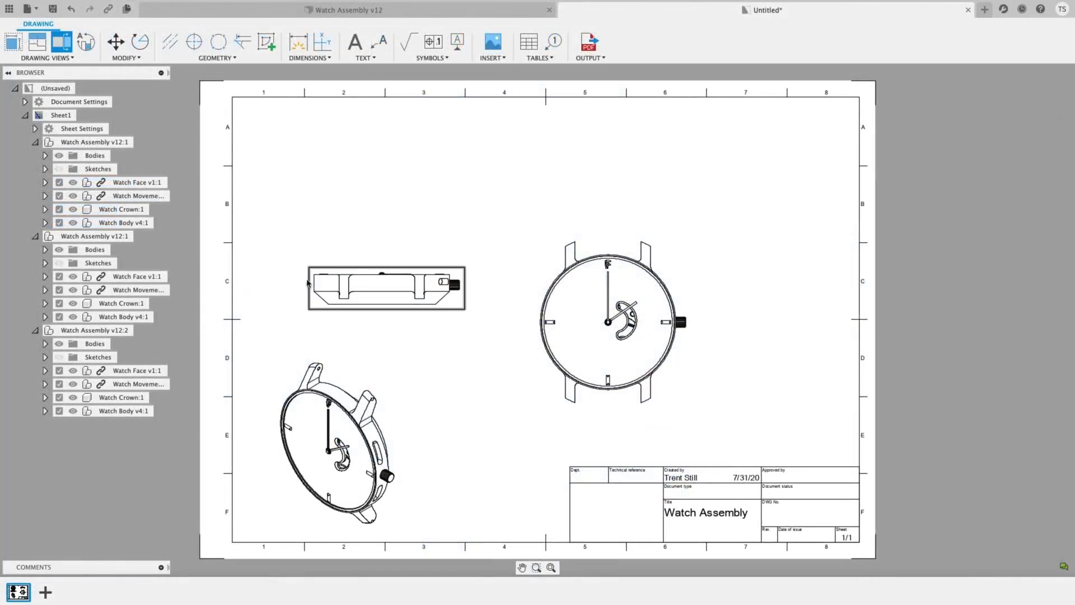
click(301, 283)
click(469, 287)
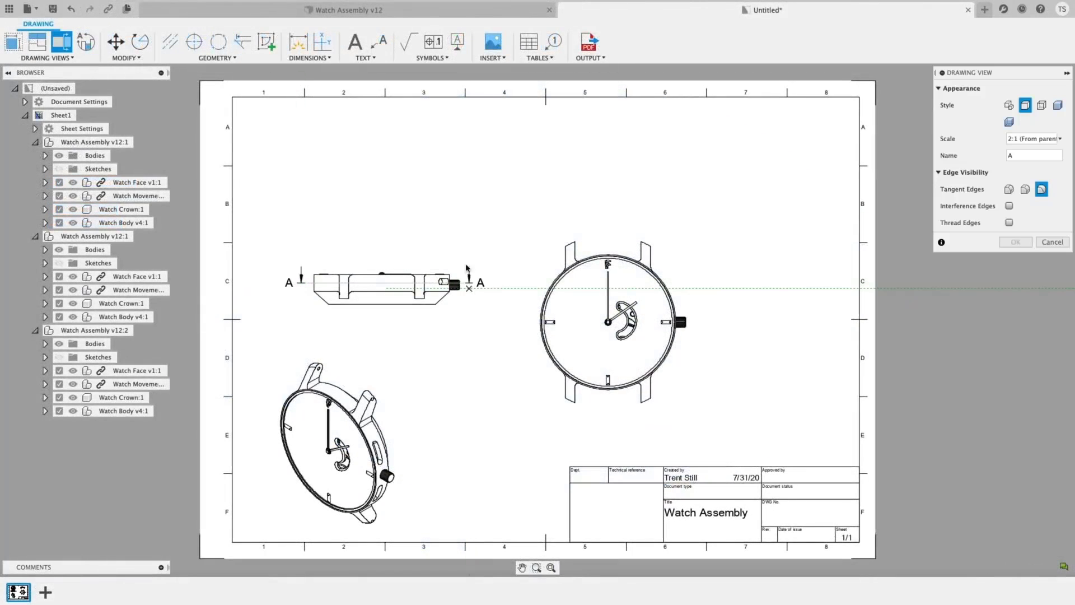
click(469, 183)
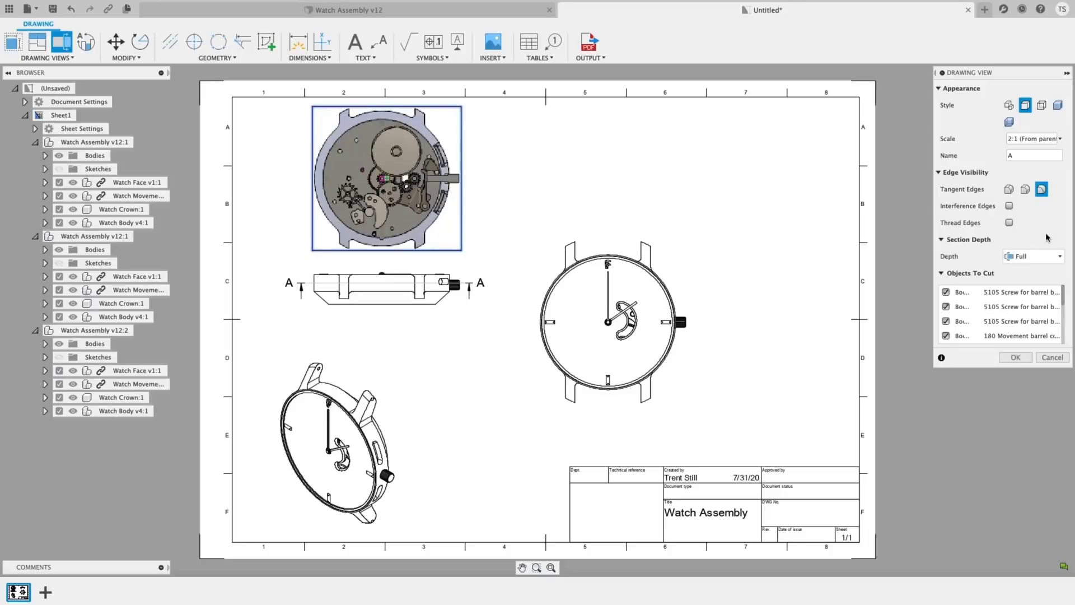
click(1048, 256)
click(1055, 269)
click(1015, 358)
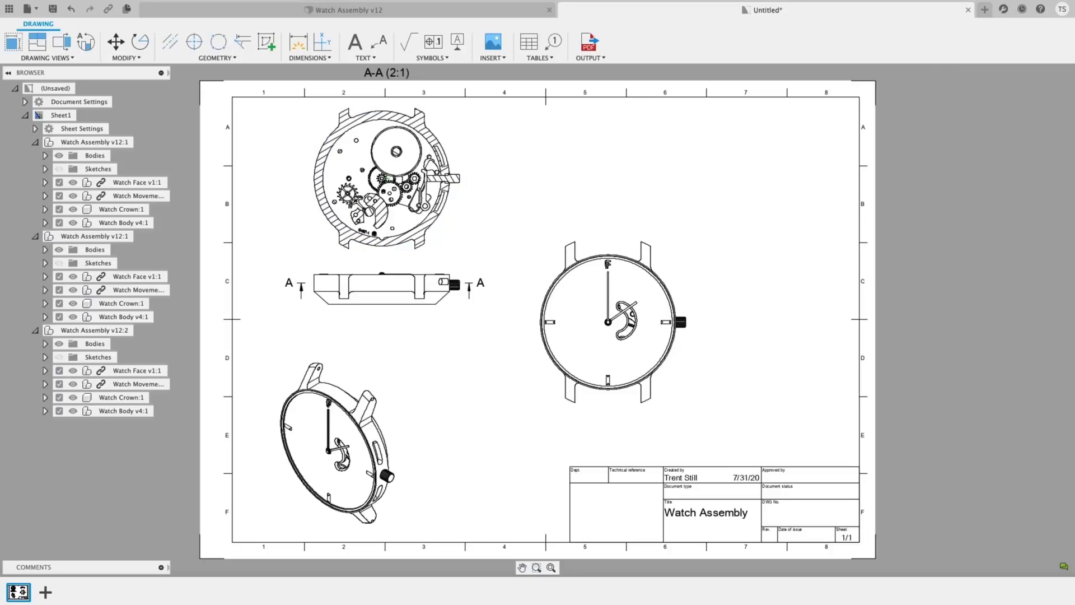
- Draw vertical section line B through the front view and place view B-B to its right
click(604, 239)
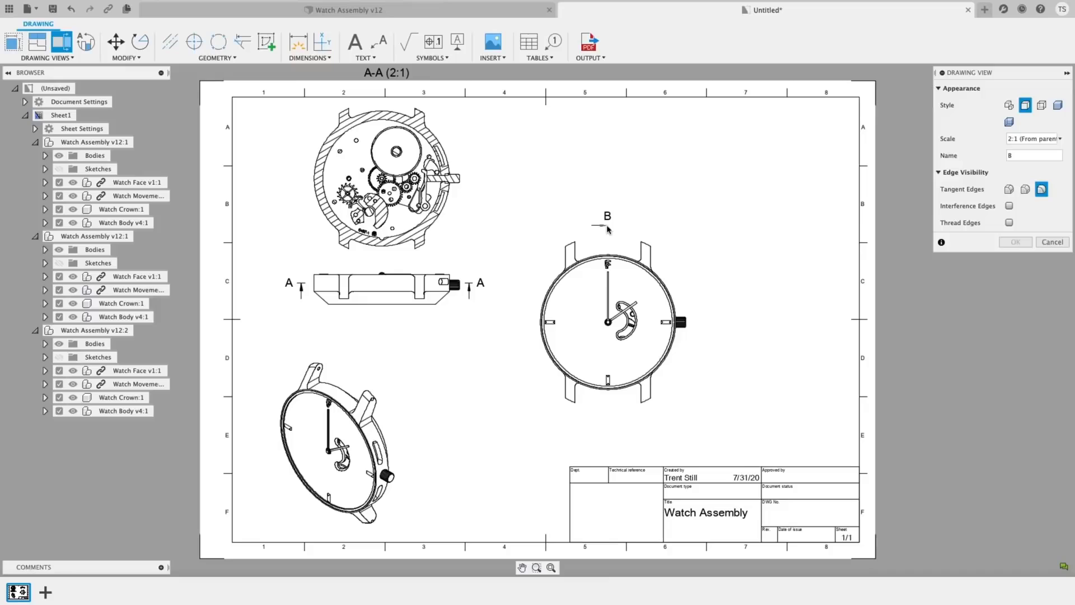
click(607, 226)
click(607, 420)
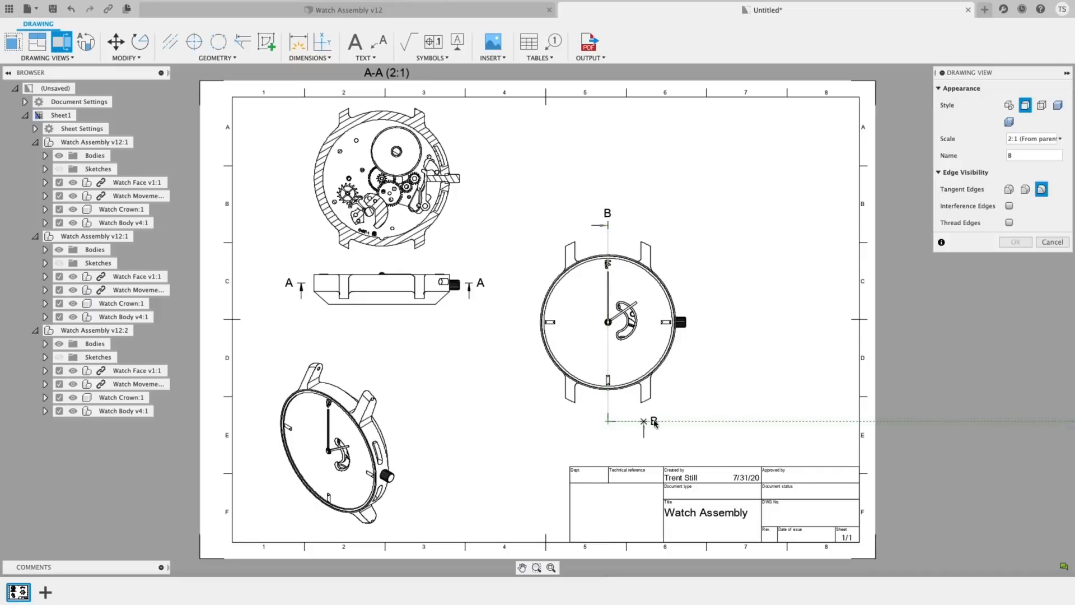
key(Return)
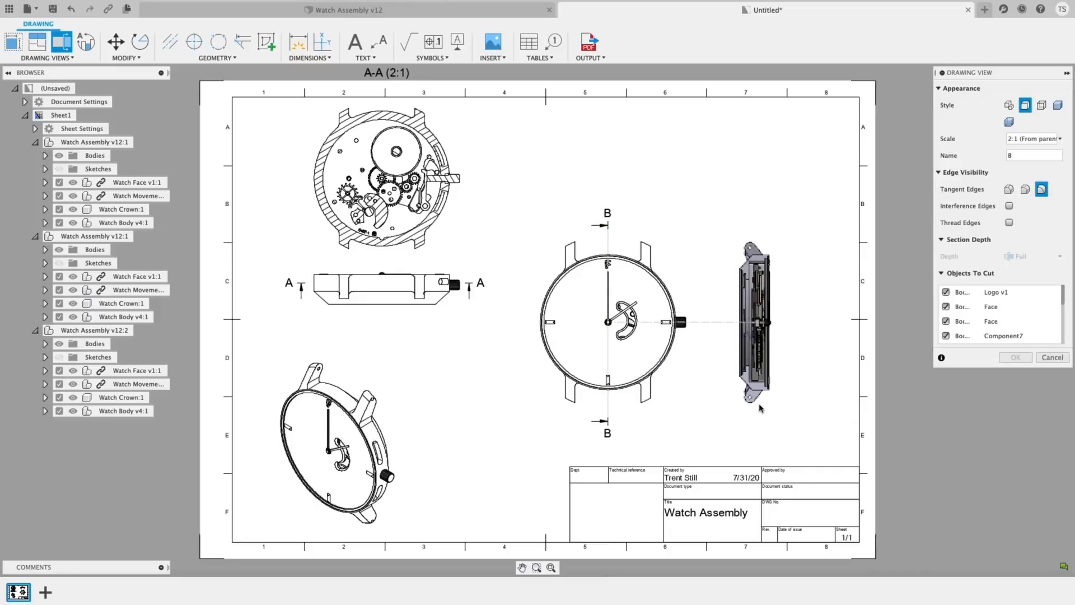
click(771, 402)
- Limit section B-B's depth to a set distance of 11.826 mm and confirm it
click(1033, 256)
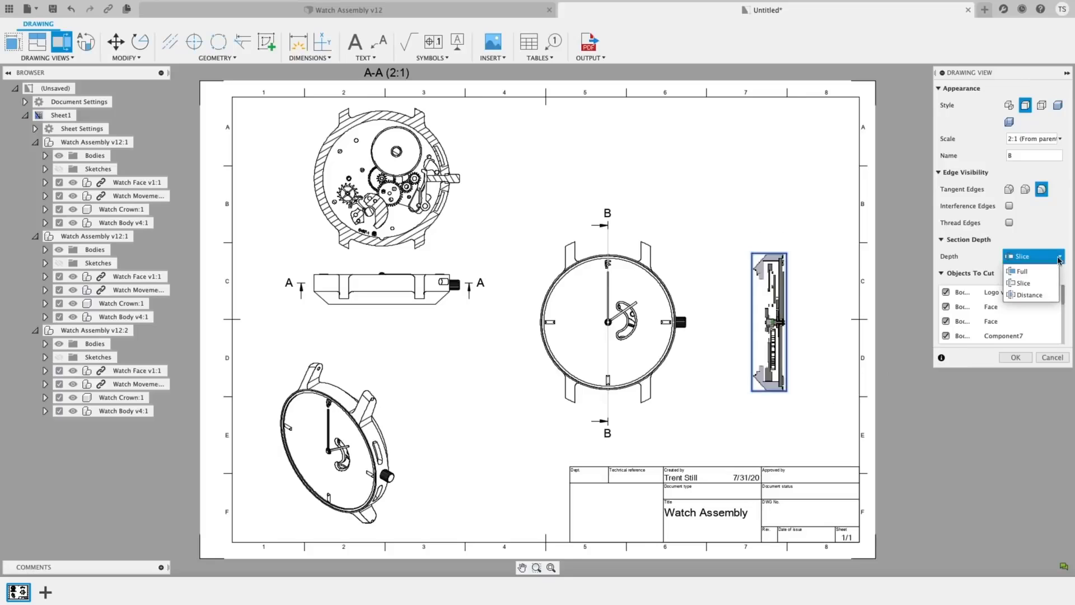
click(1016, 271)
click(1008, 289)
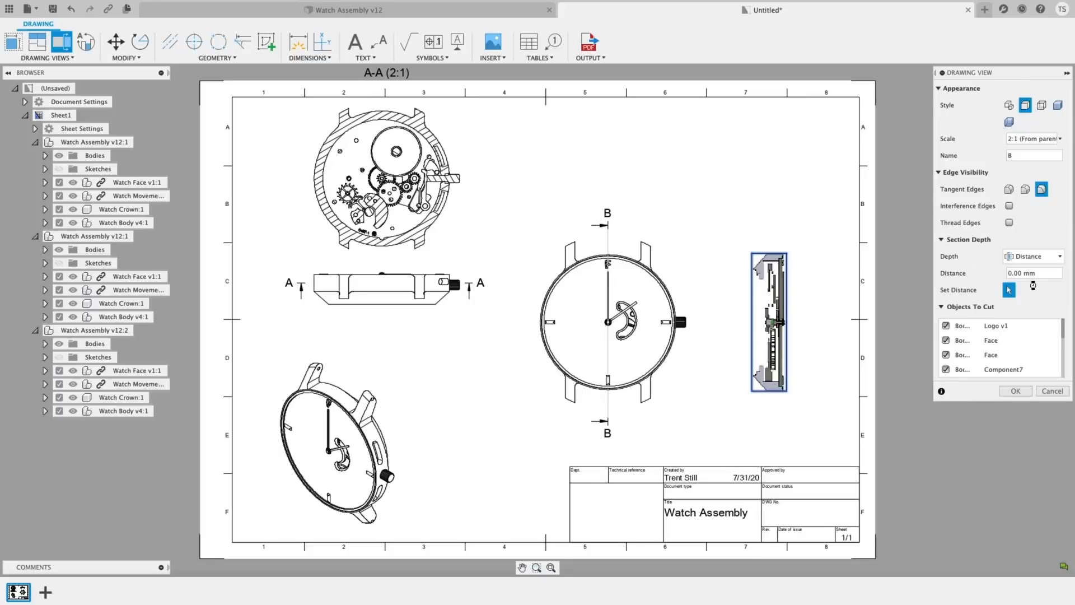
click(646, 238)
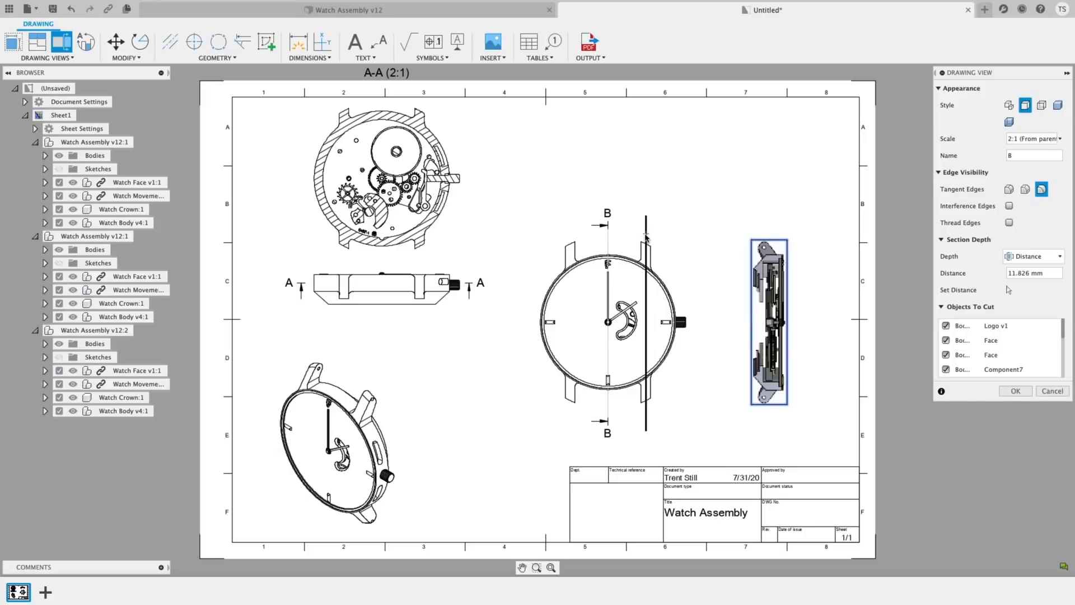
click(1015, 391)
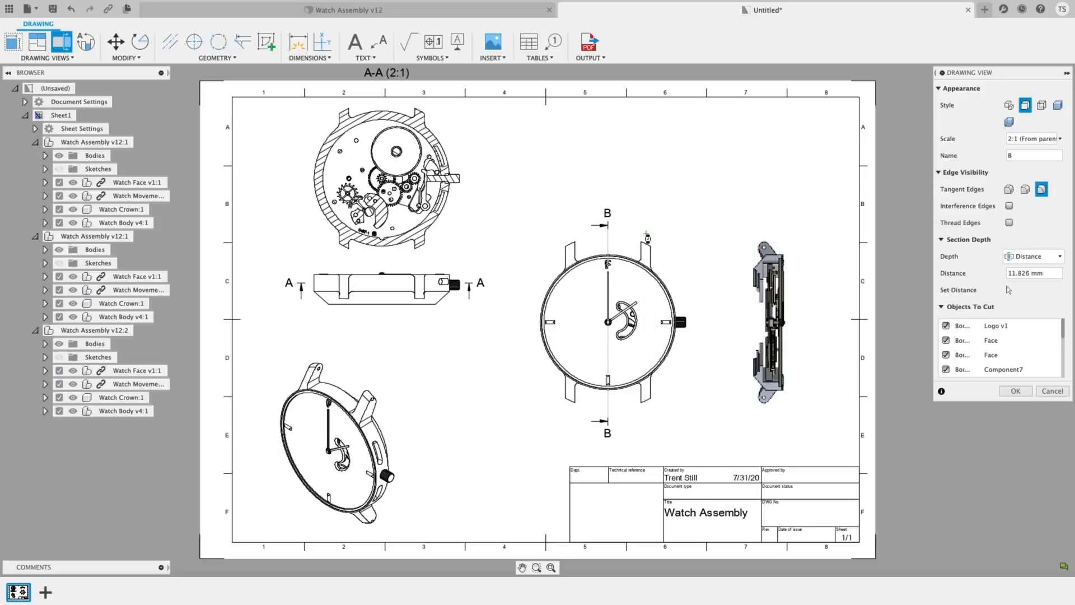
- Draw section line C across the front view, place C-C above it, and cut as a slice
click(523, 325)
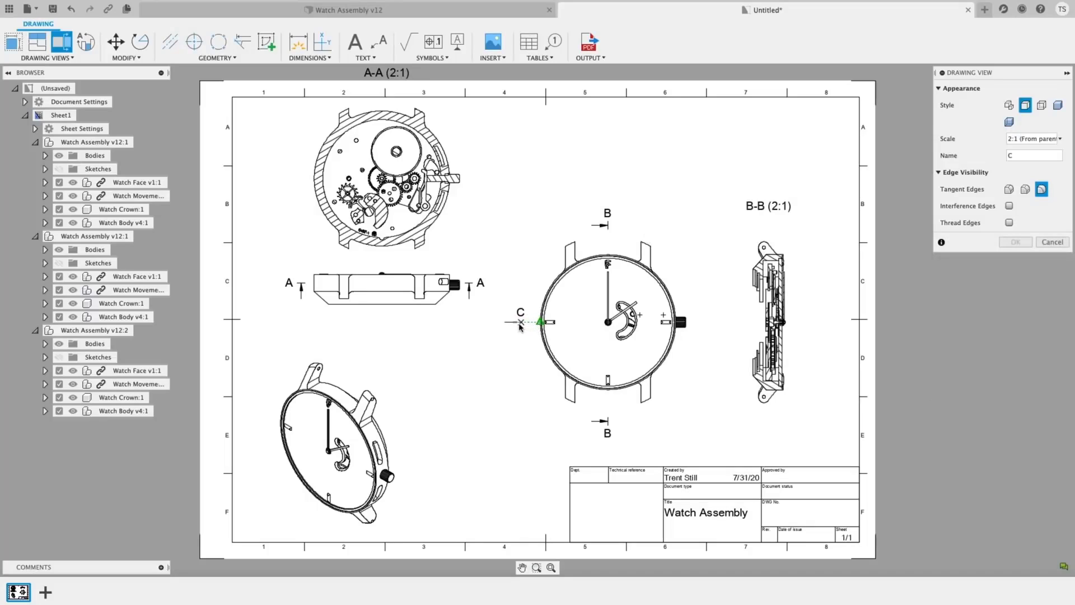
click(707, 323)
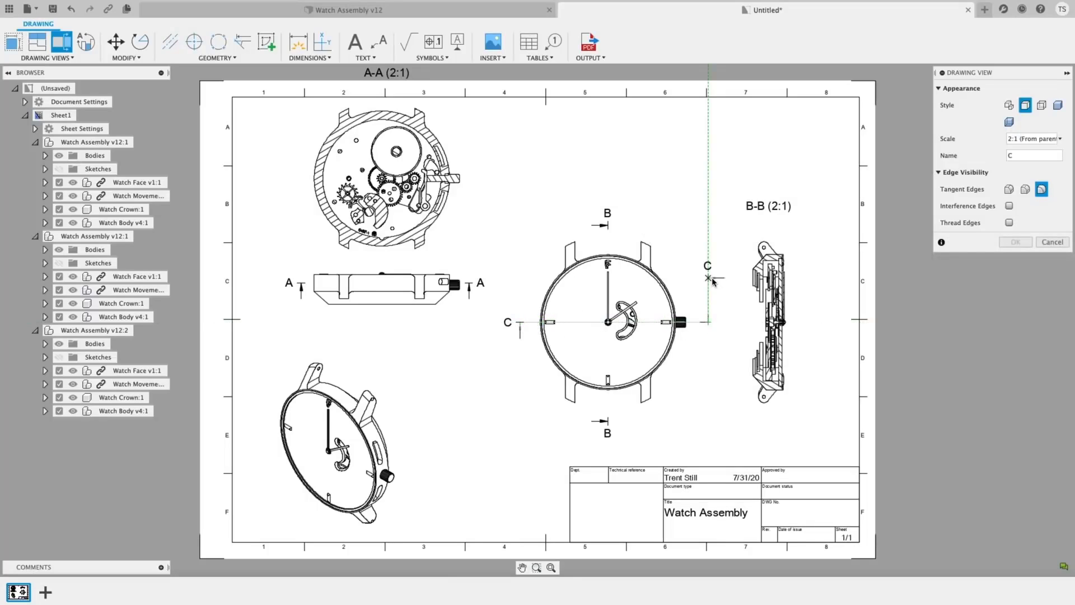
key(Return)
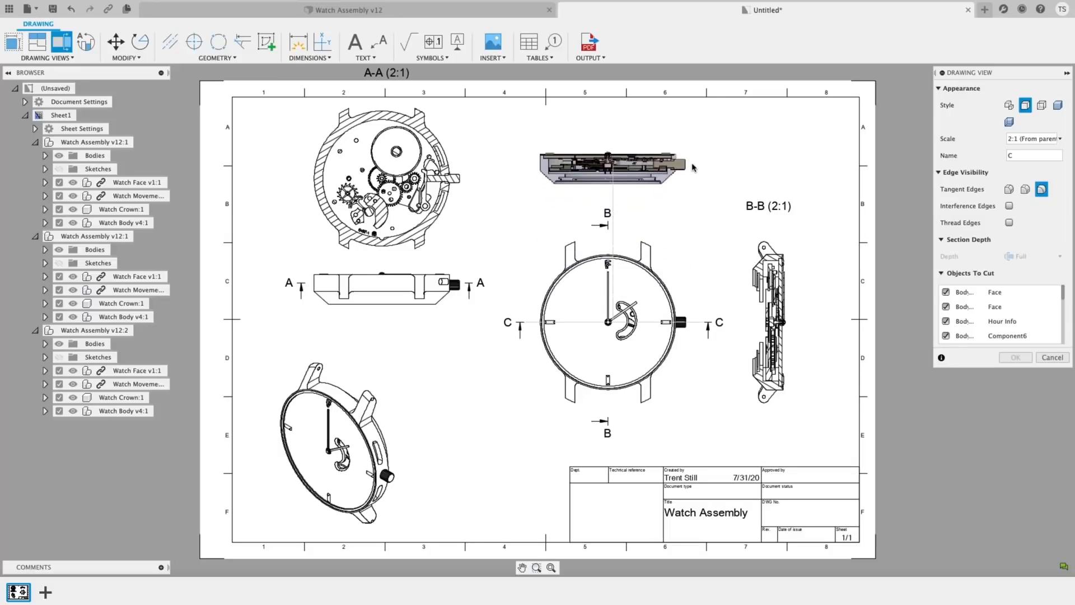
click(692, 163)
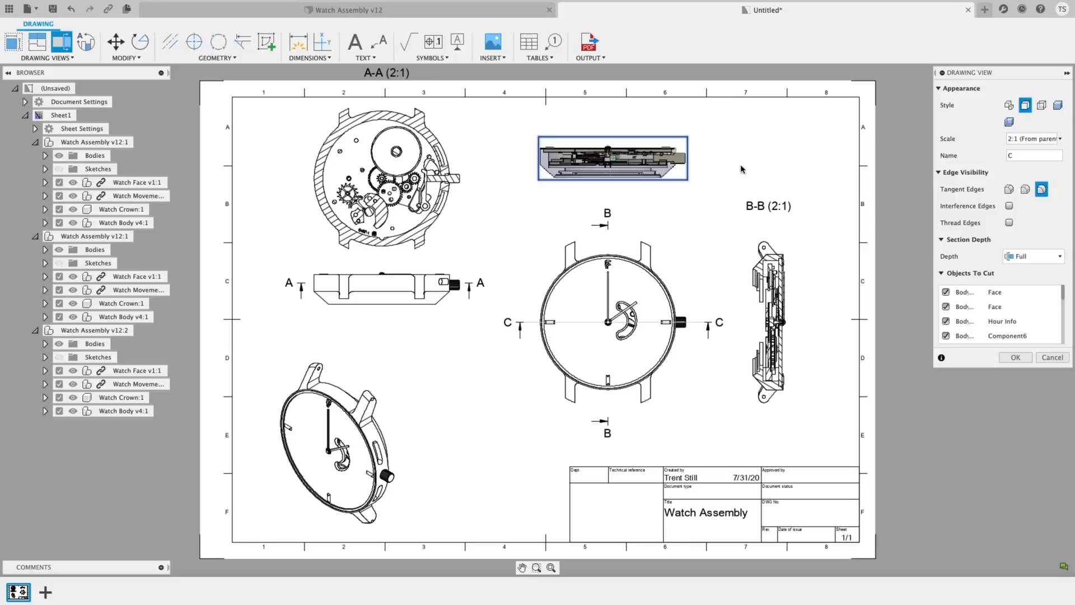
click(1057, 259)
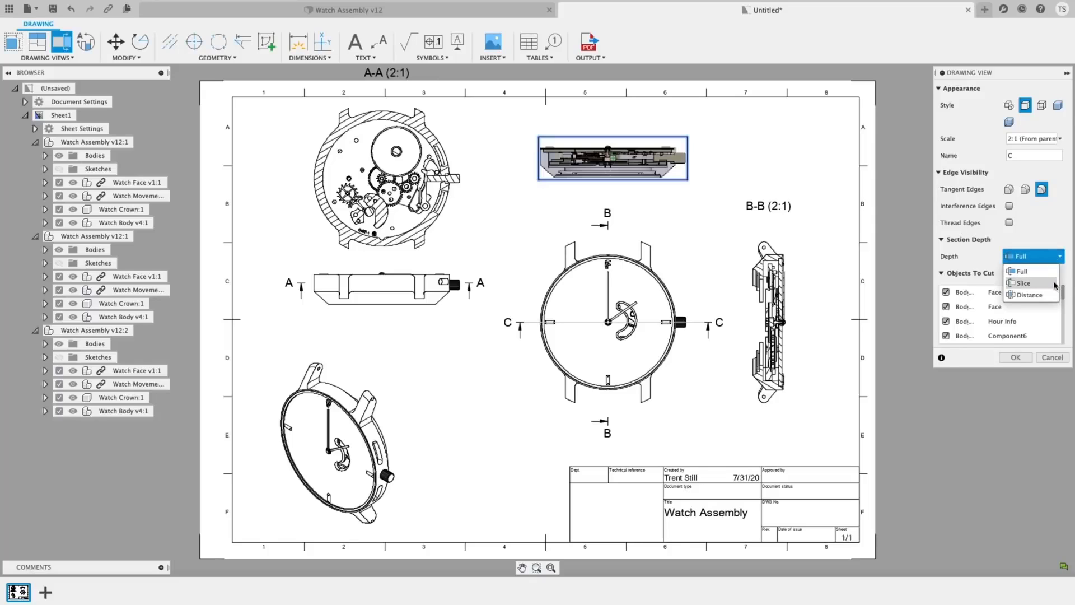
click(1025, 283)
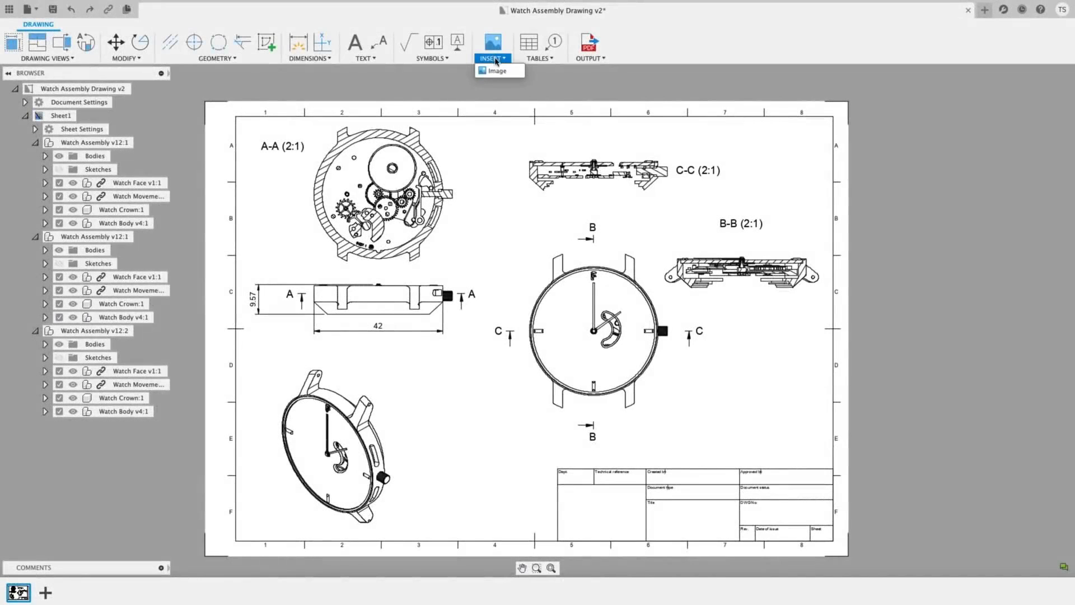
- Insert the Fusion 360 logo image into the title block's lower-left corner and nudge it into place
click(508, 69)
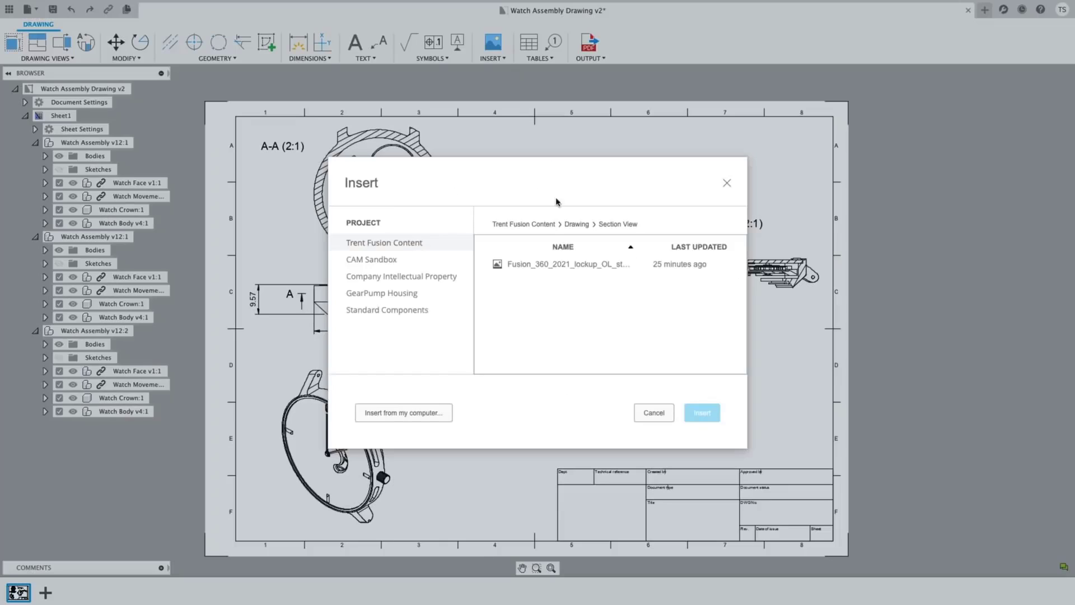
click(535, 265)
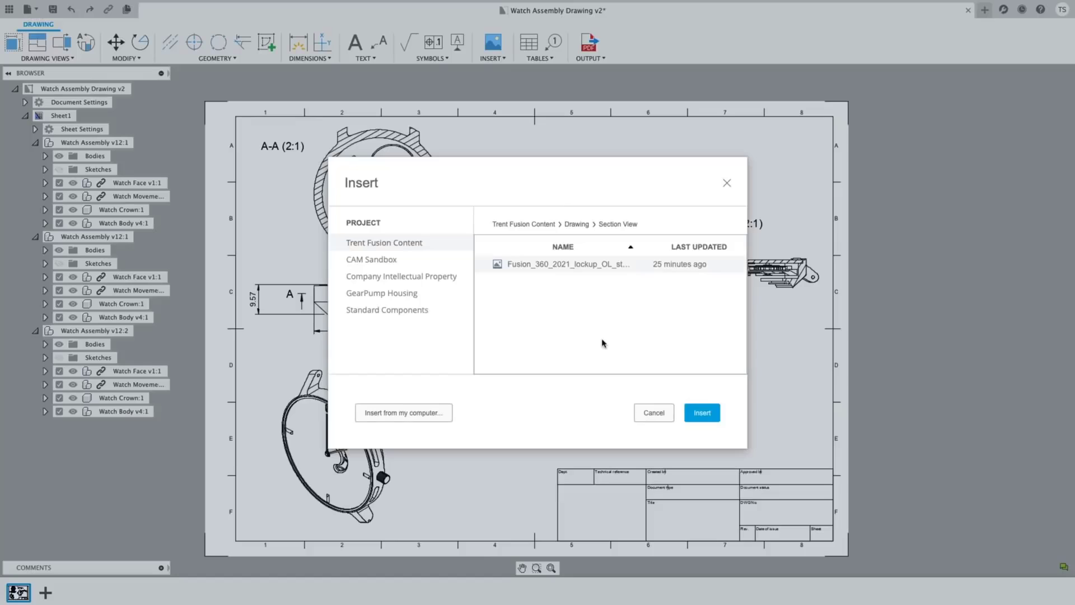
click(714, 415)
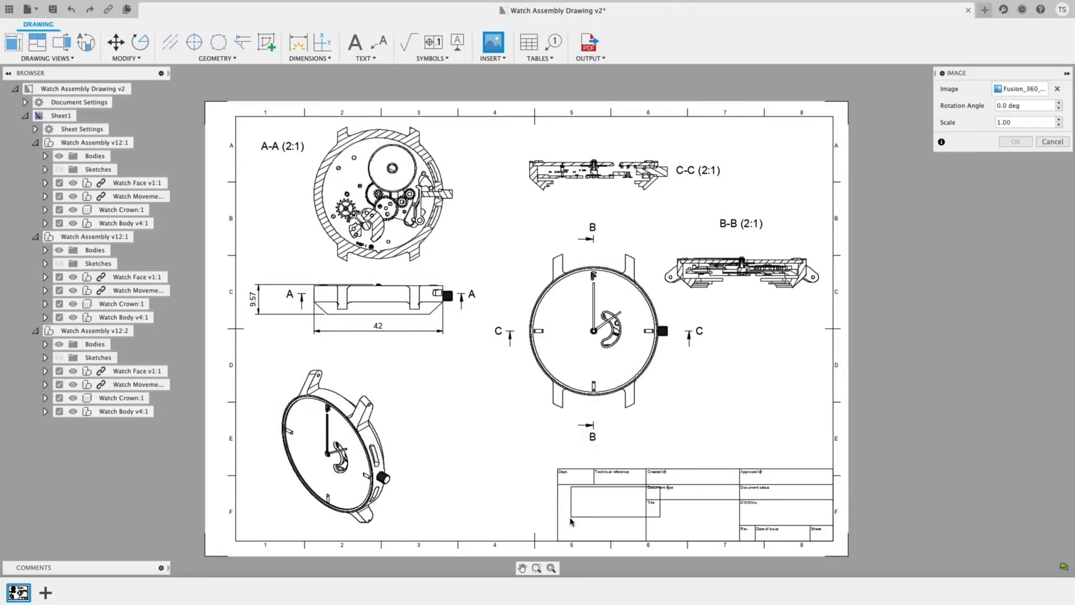
click(556, 542)
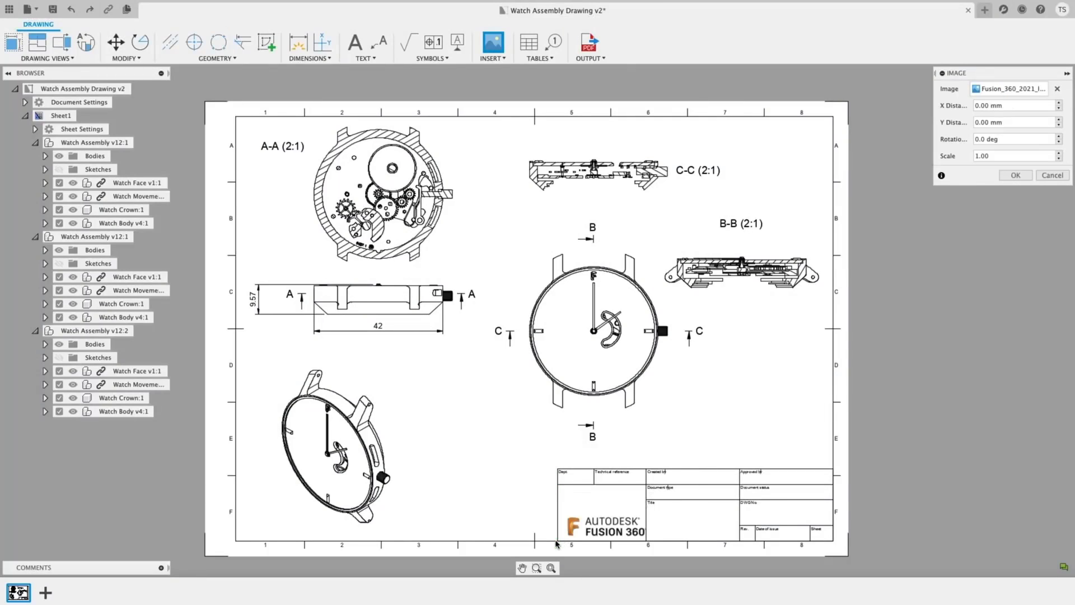
key(Return)
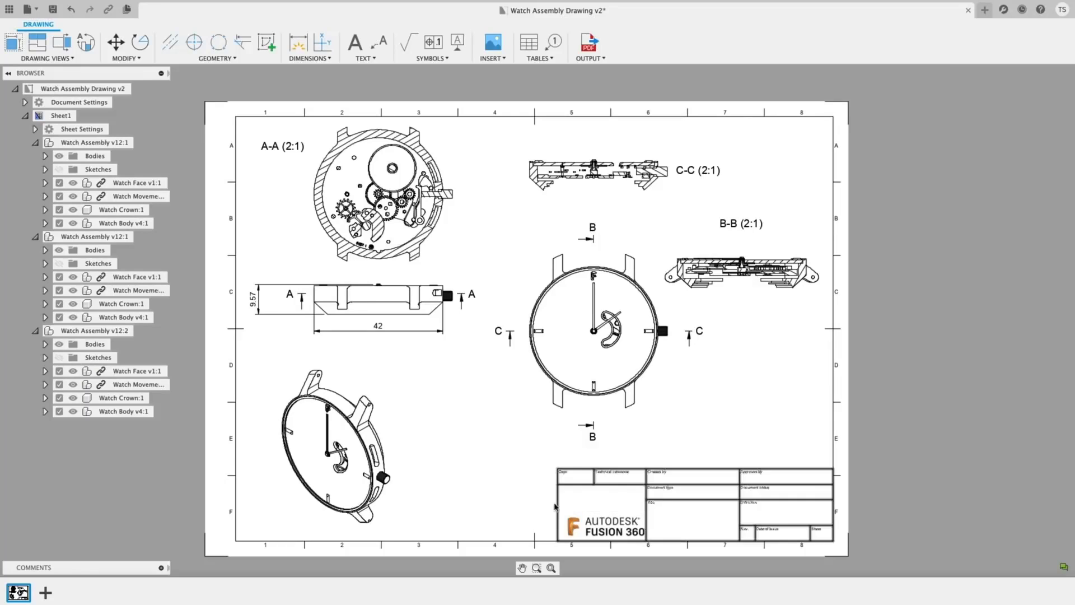
click(575, 513)
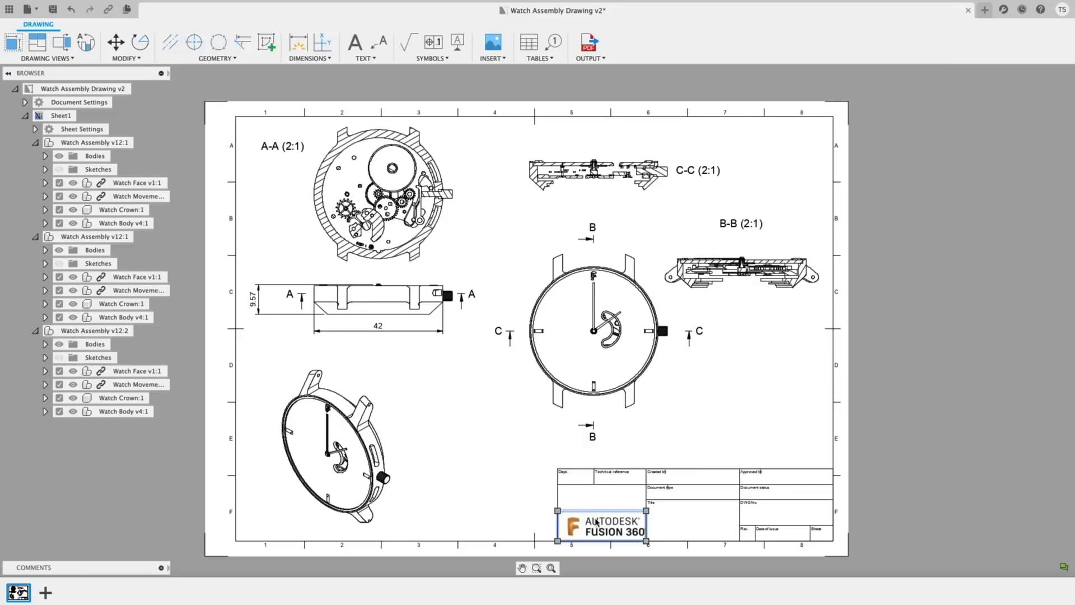
drag(596, 522, 598, 511)
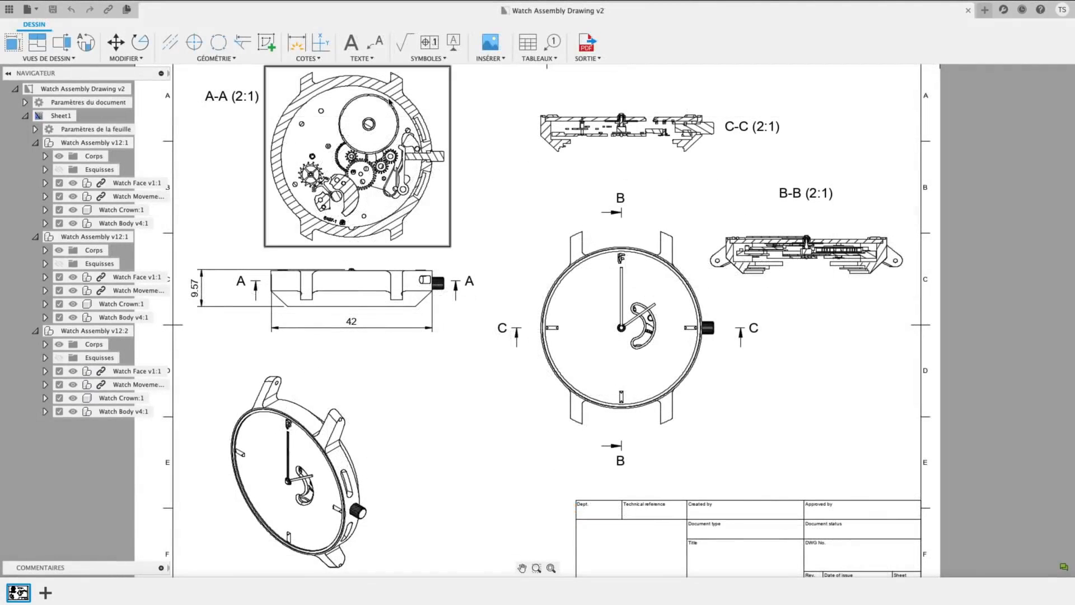
click(307, 58)
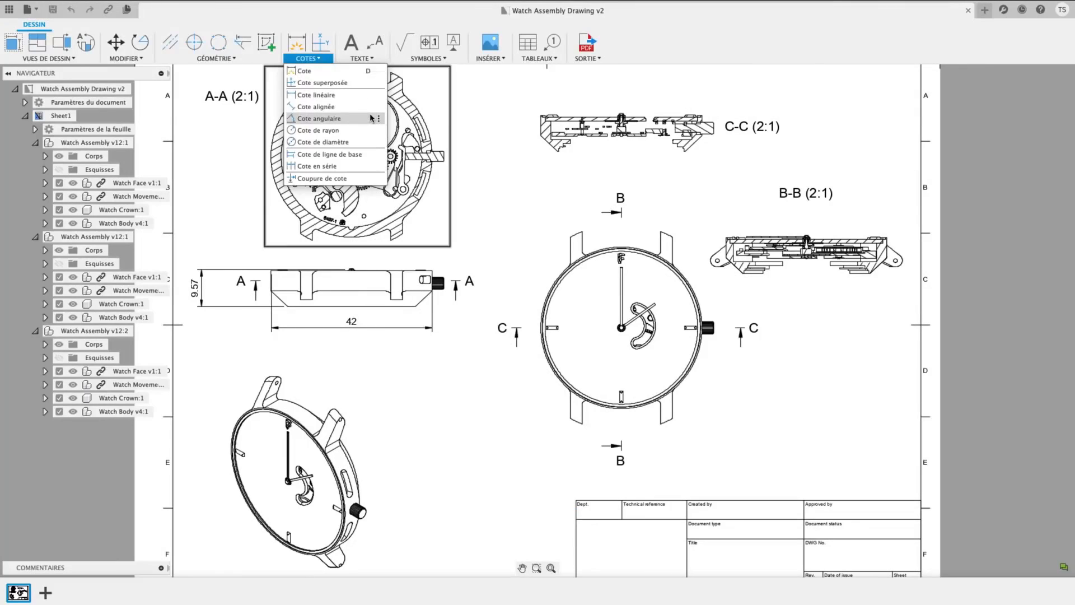
- Open the list of dimension types on the drawing toolbar
click(307, 58)
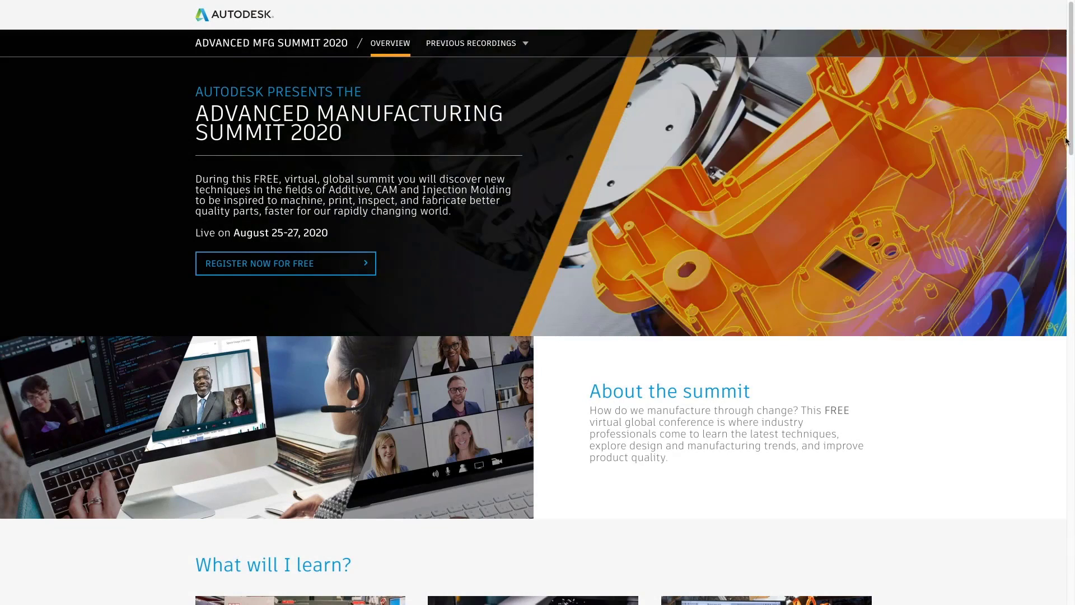
drag(1066, 141, 1072, 526)
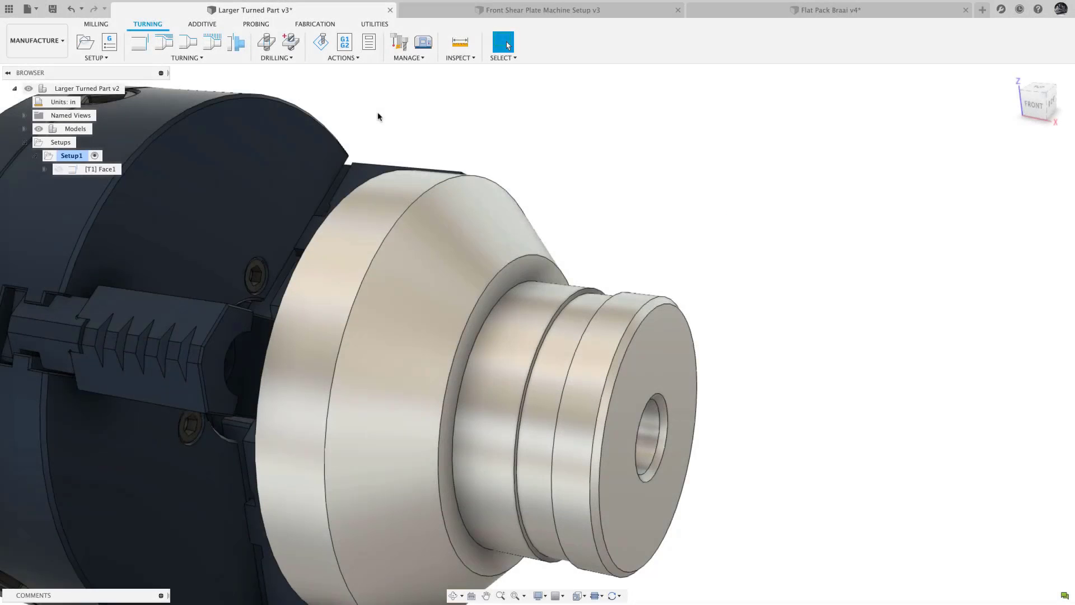
- Add a back-to-front Profile Roughing pass with 0.0635 in cut depth and play its simulation
click(165, 49)
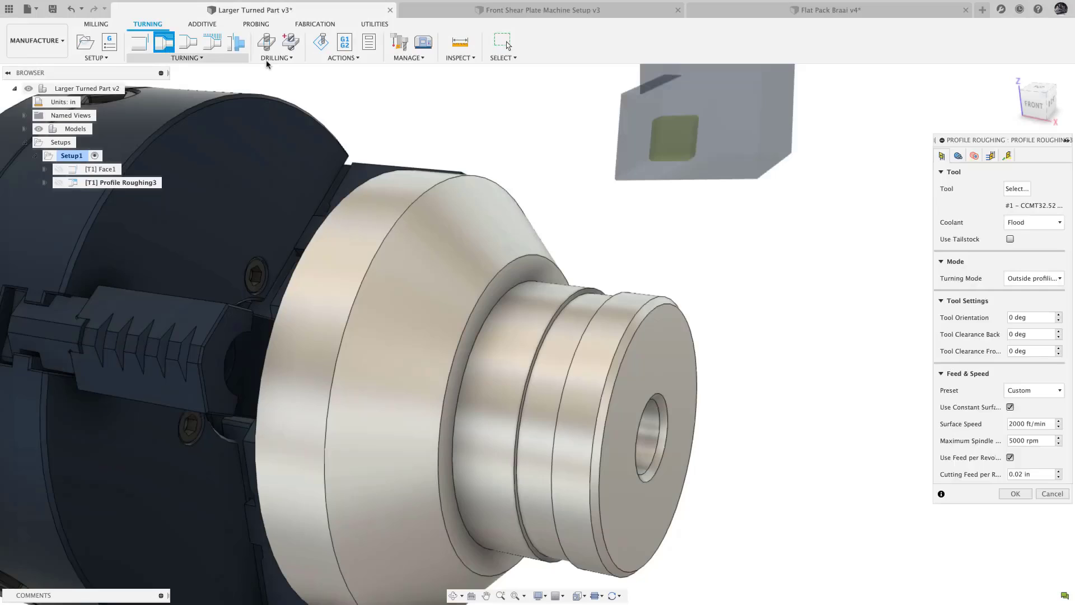
click(989, 156)
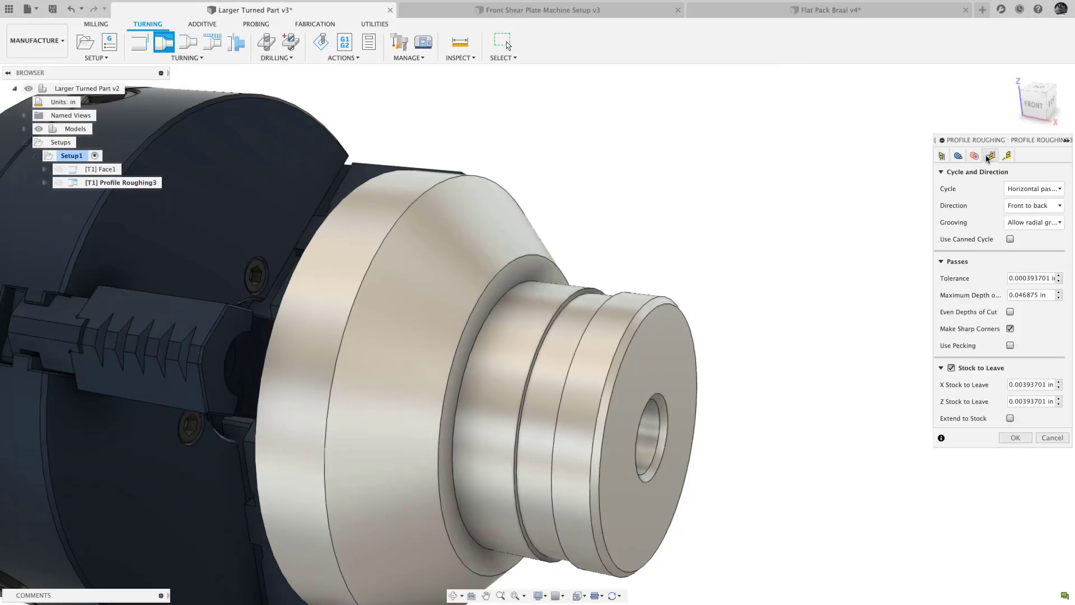
click(1054, 207)
click(1037, 232)
drag(1039, 294, 1017, 294)
click(1015, 437)
click(320, 42)
click(536, 552)
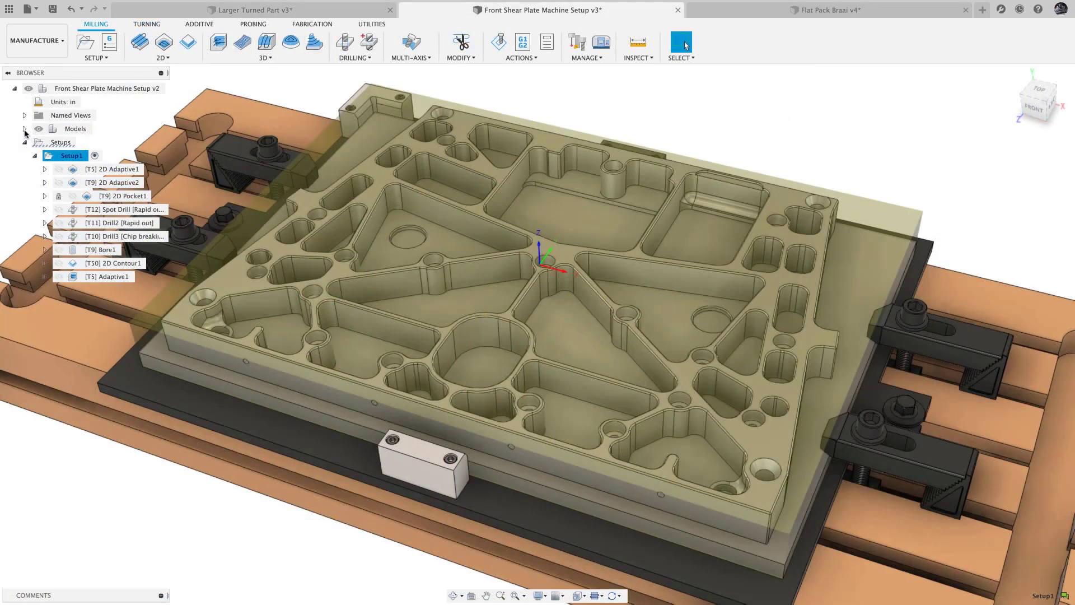
- Isolate the Mono Chassis Alternative part, then unisolate it to bring the workholding back
click(24, 130)
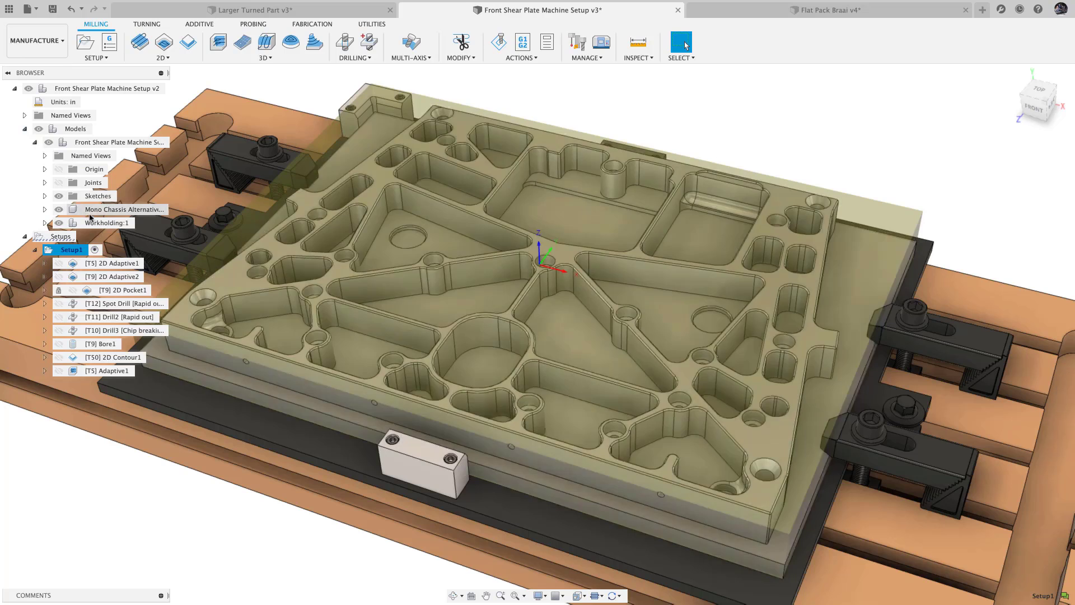
click(90, 212)
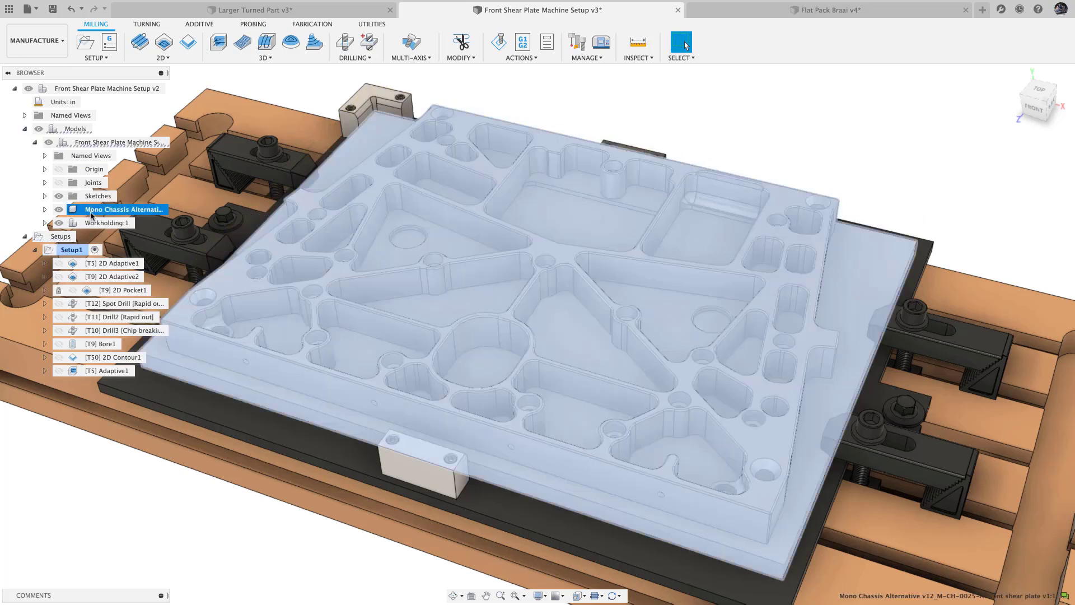
right_click(95, 214)
click(129, 275)
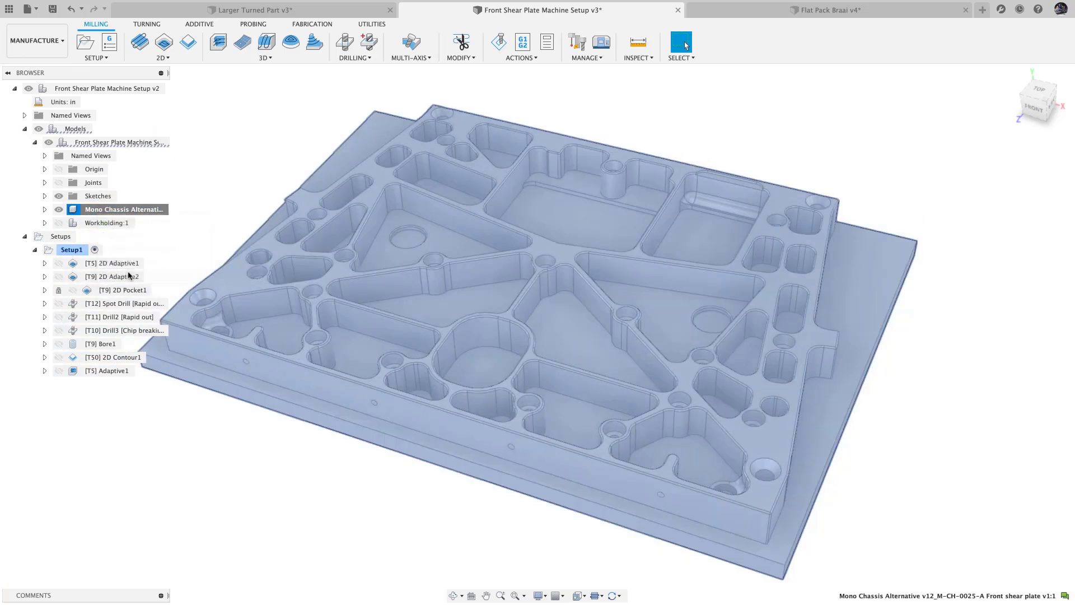
click(180, 242)
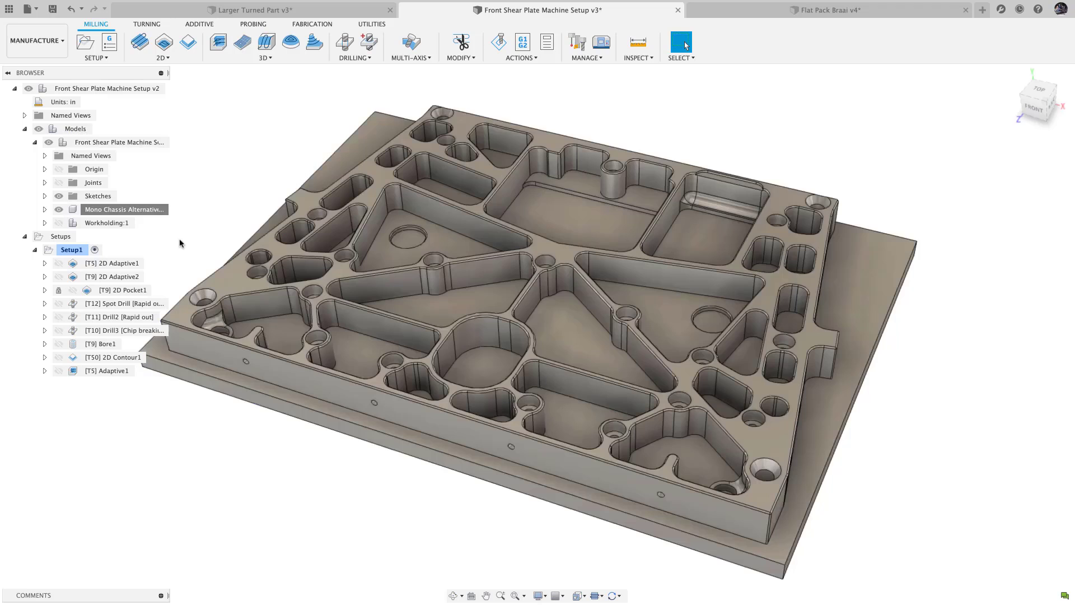
right_click(143, 210)
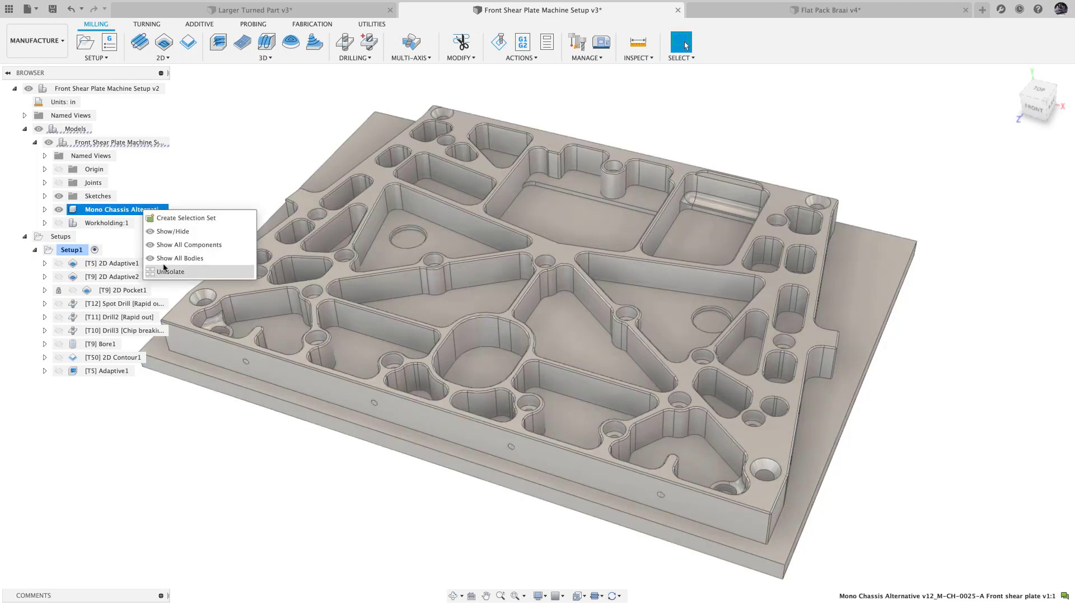
click(165, 271)
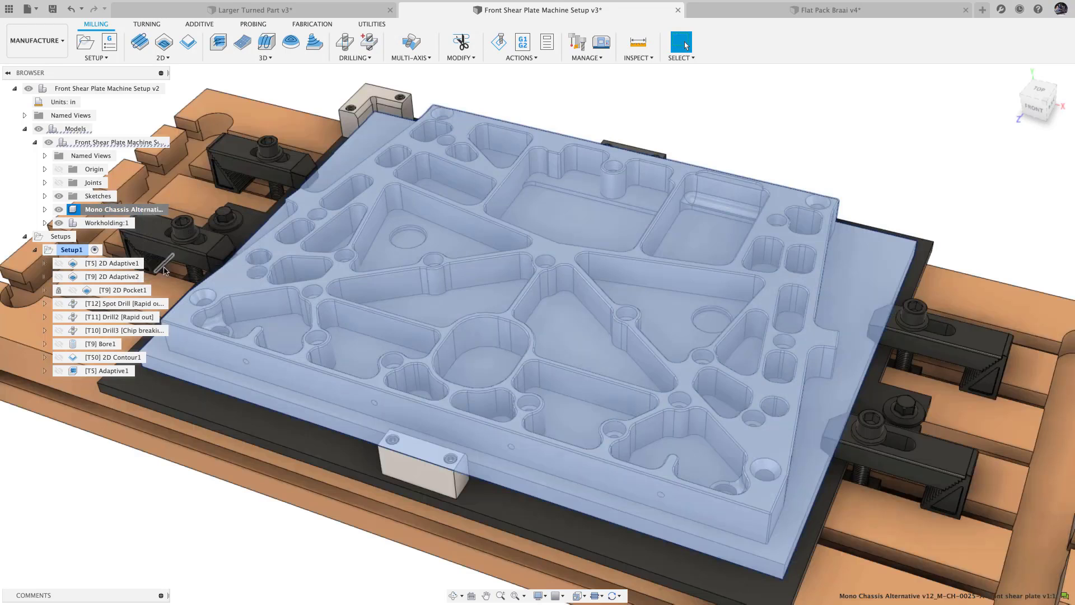
click(254, 24)
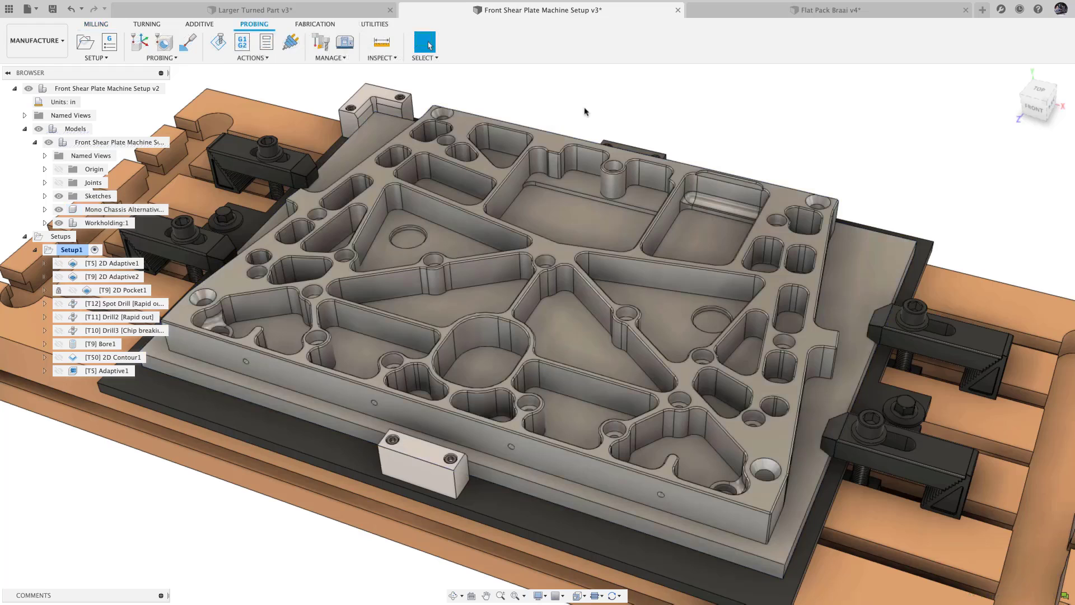
- Add a Probe WCS on the plate's front face at the selection point, retract height -0.242527 in
click(139, 44)
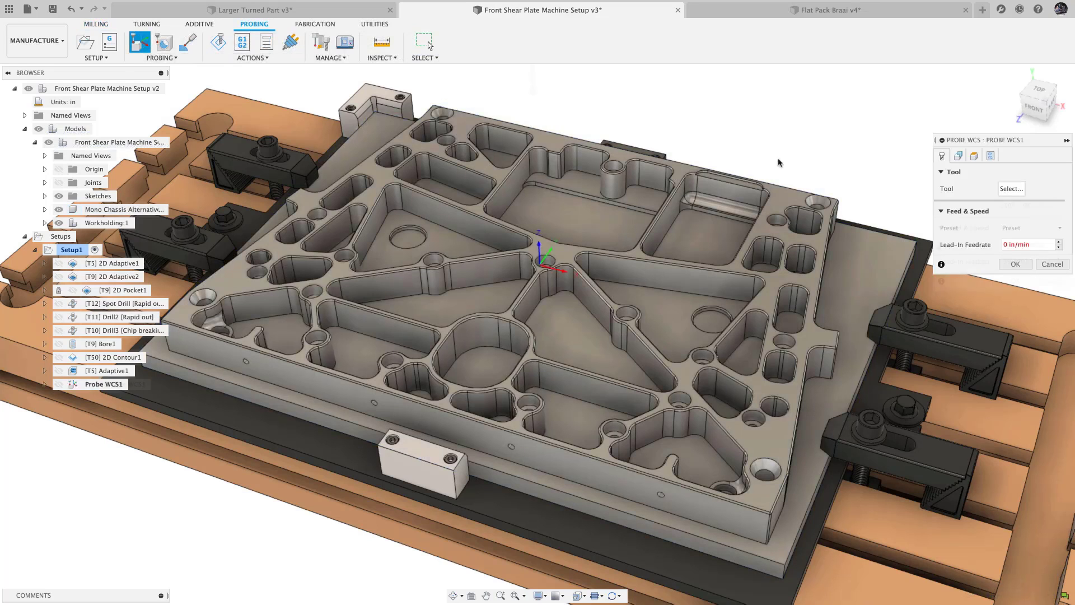
click(958, 157)
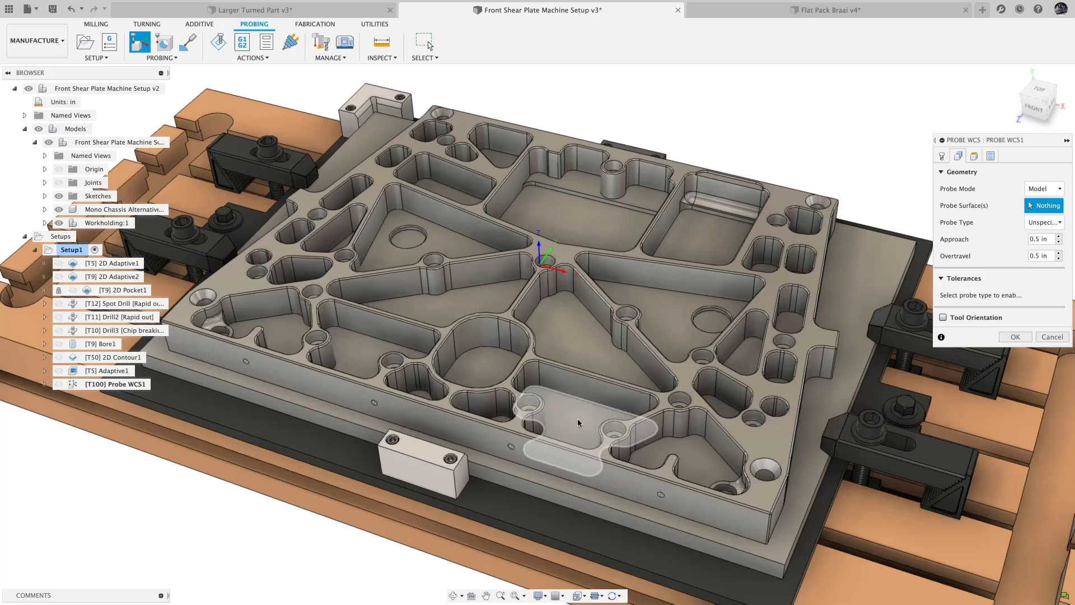
click(550, 451)
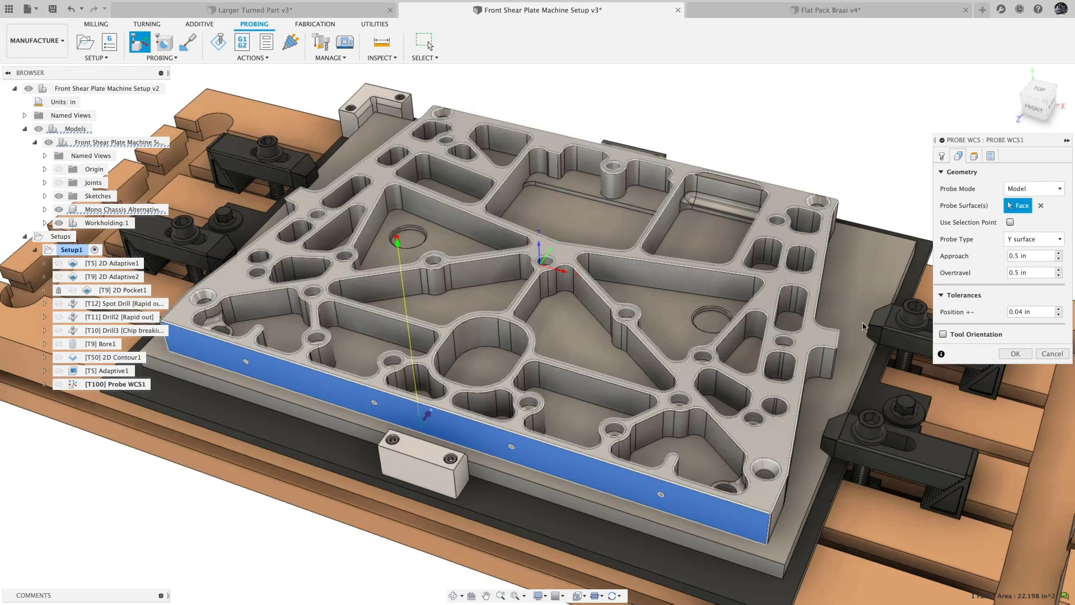
click(1010, 223)
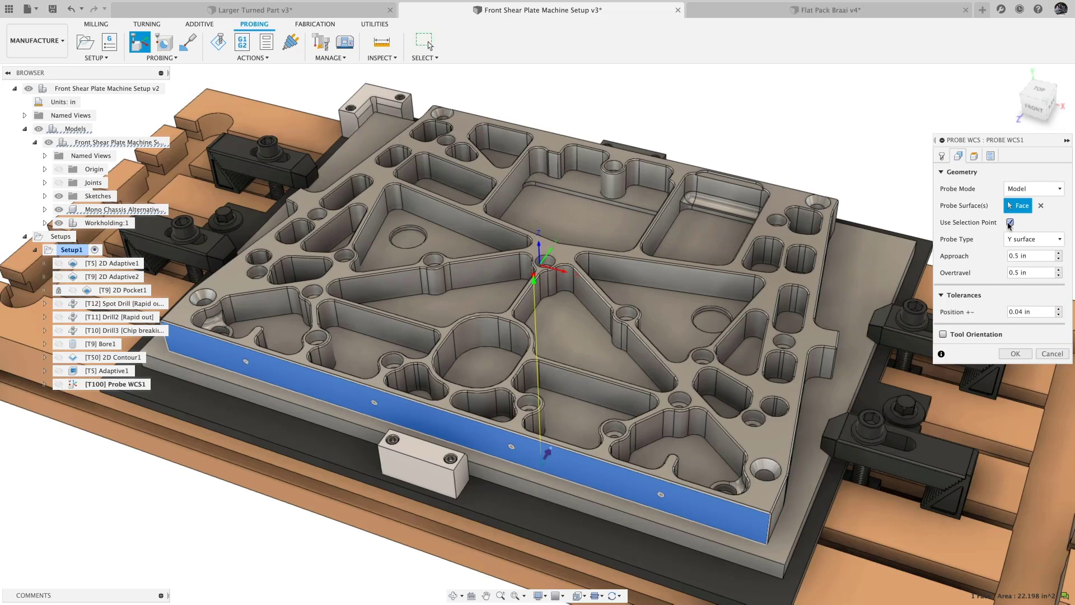
click(974, 156)
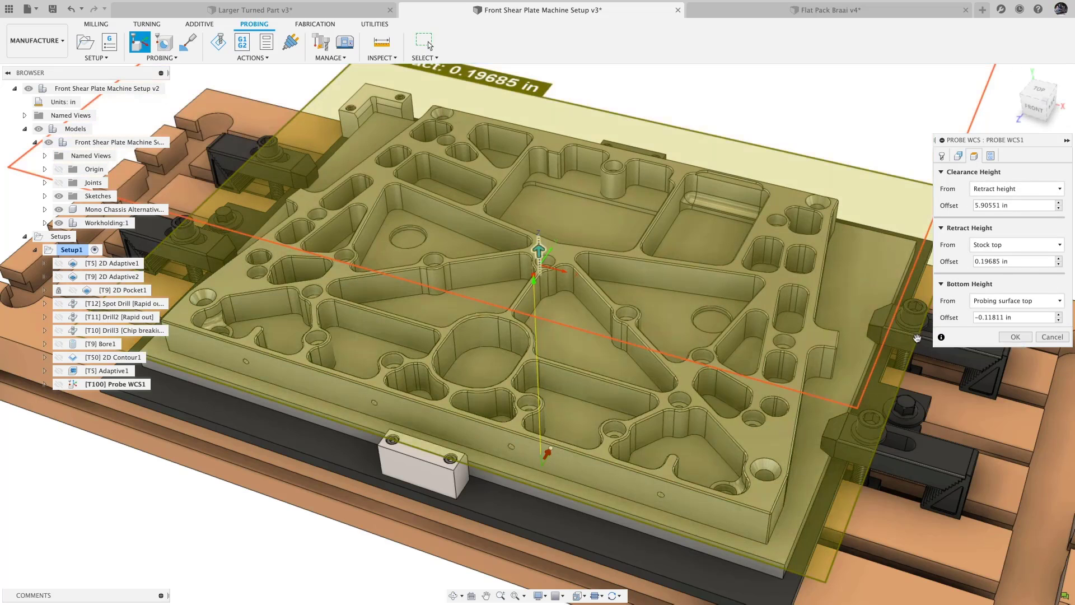
drag(916, 338, 916, 351)
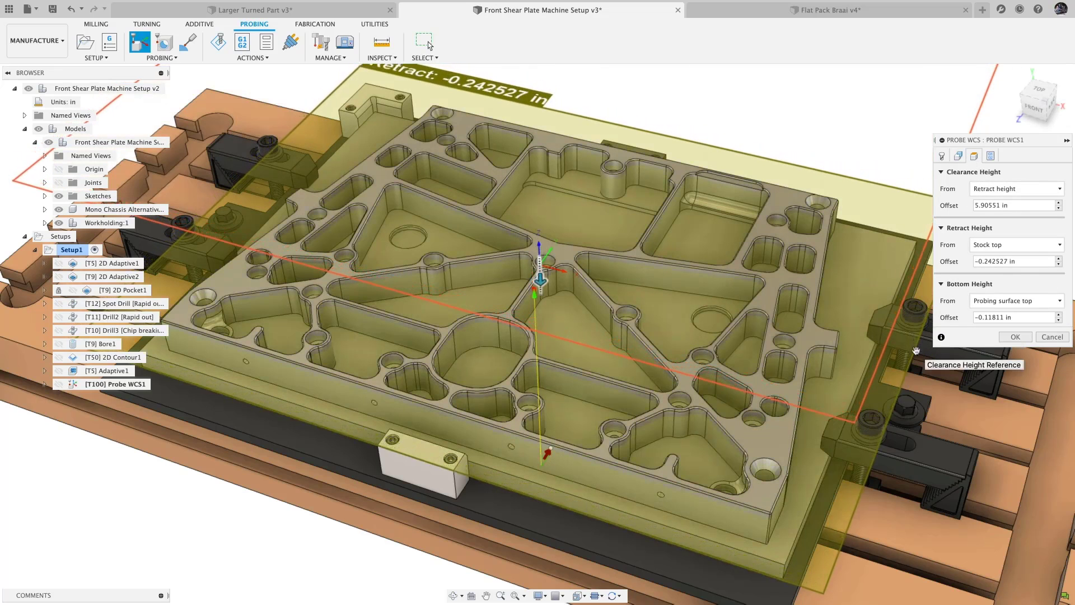
click(1010, 337)
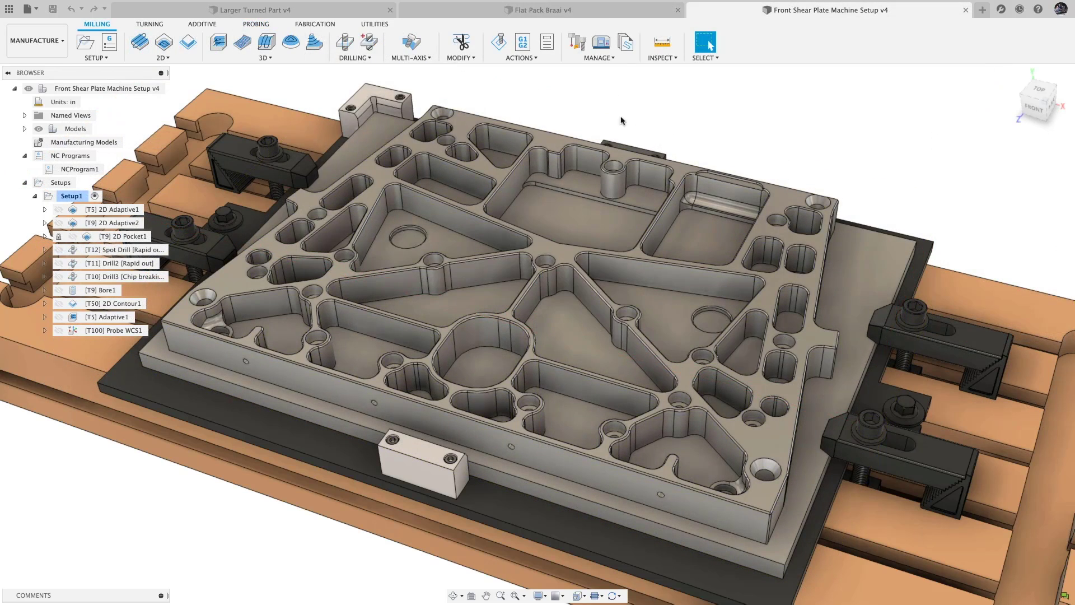
- Open the Template Library and show the Okuma Multus, Default Sub Spindle and Haas ST10 templates
click(626, 44)
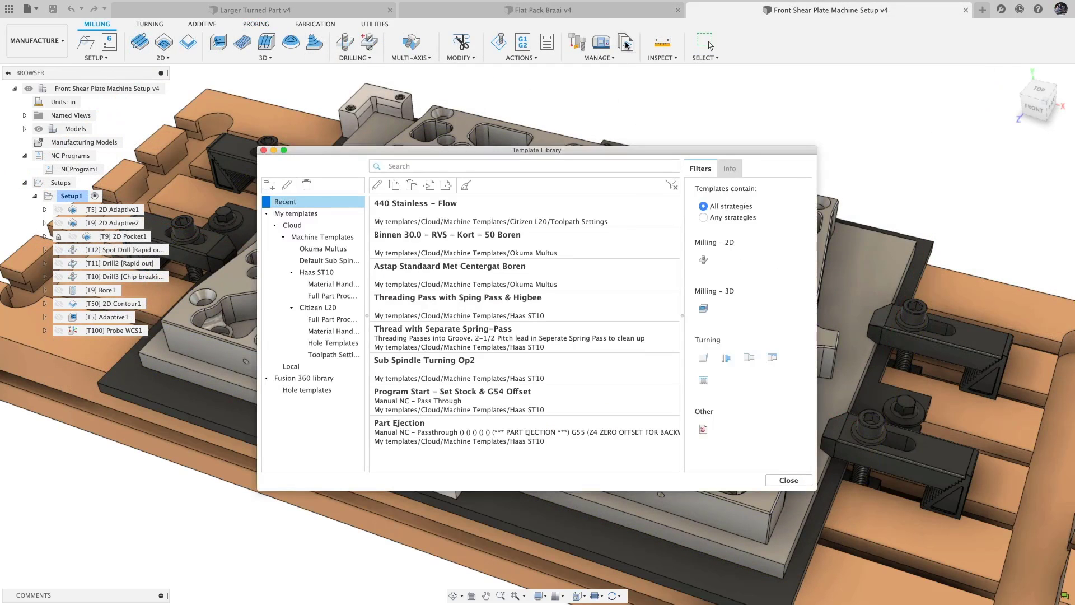
click(330, 249)
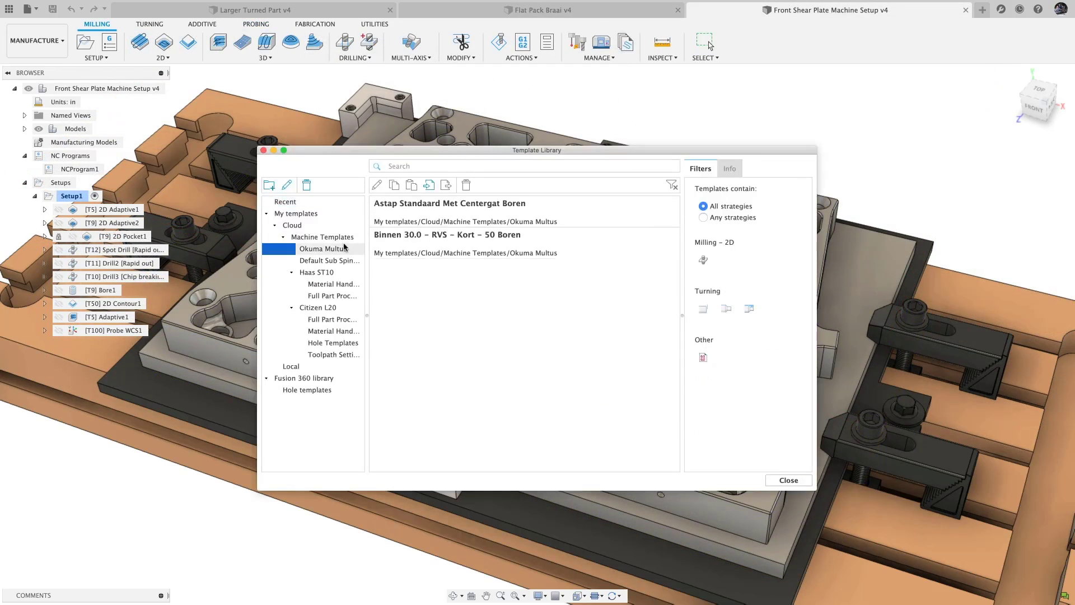
click(336, 261)
click(336, 272)
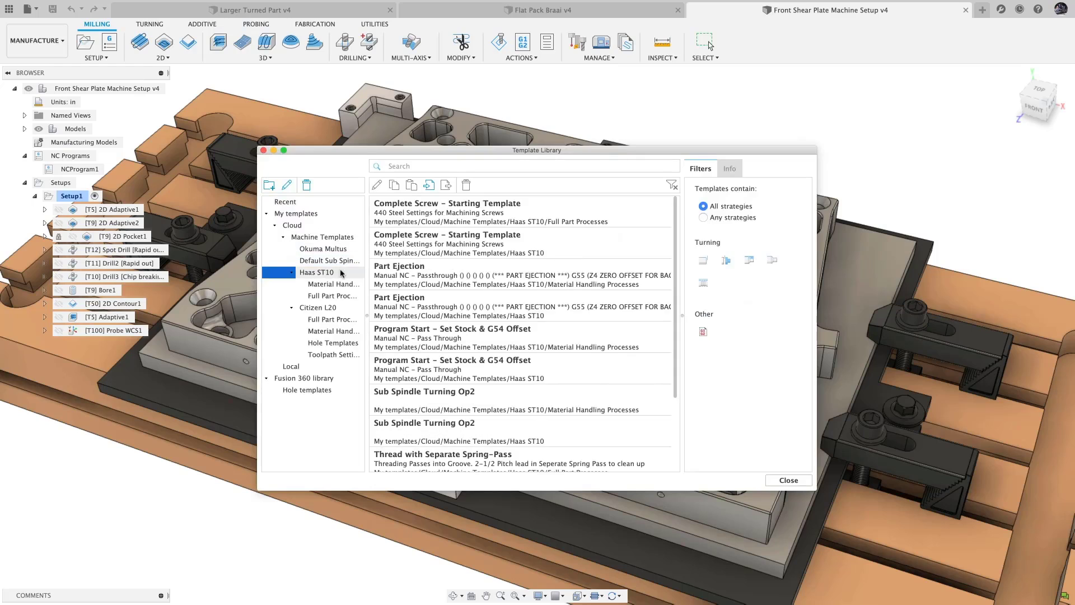
click(271, 187)
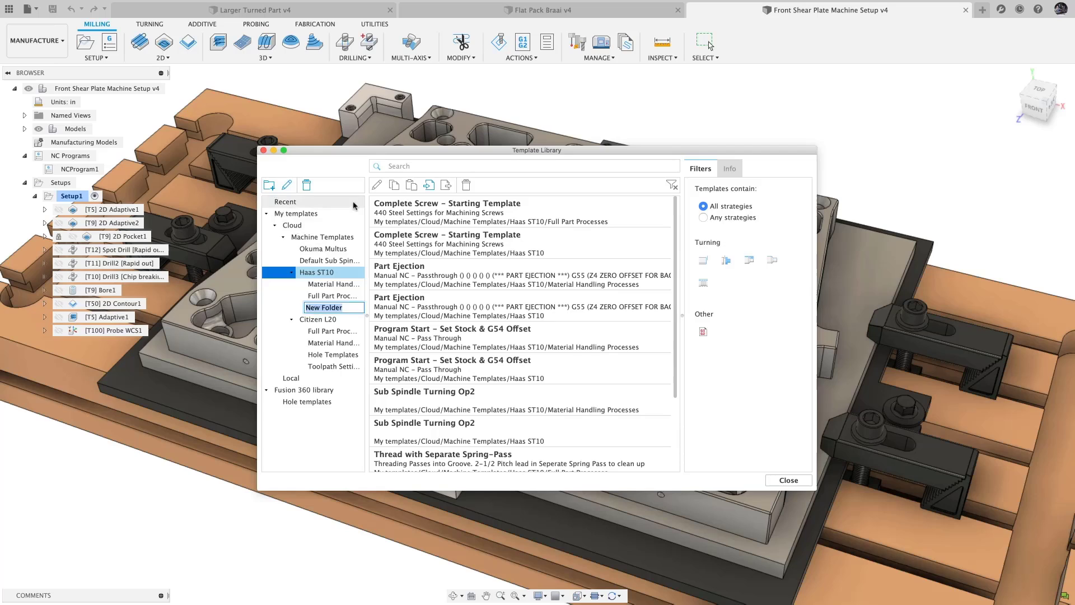
click(401, 209)
click(401, 209)
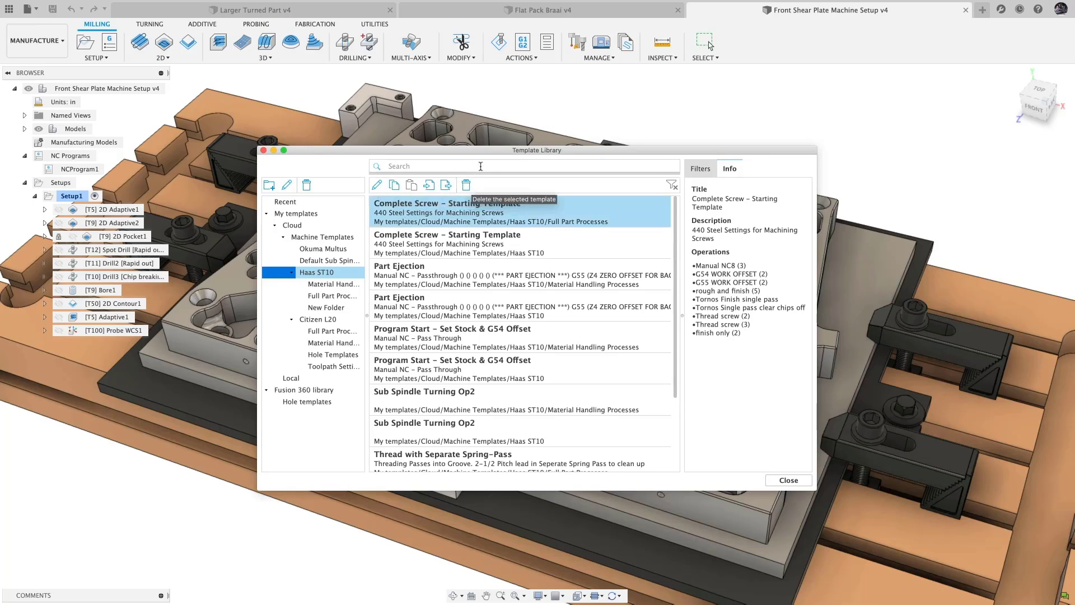
- Search the templates for 'Eject', then clear the search and try the turning strategy filters
click(480, 166)
text(Eject)
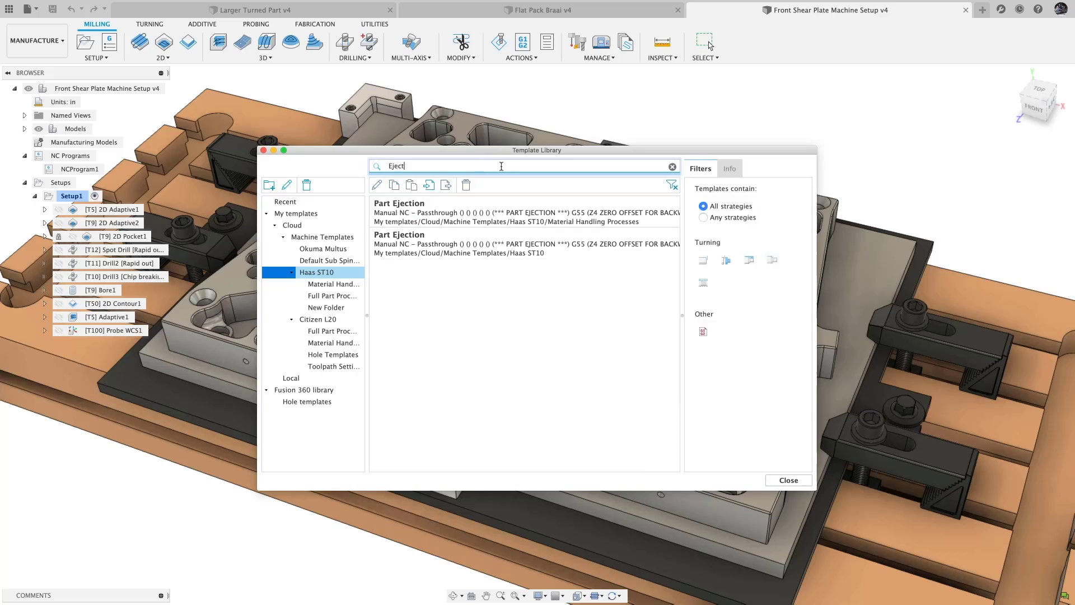
click(673, 166)
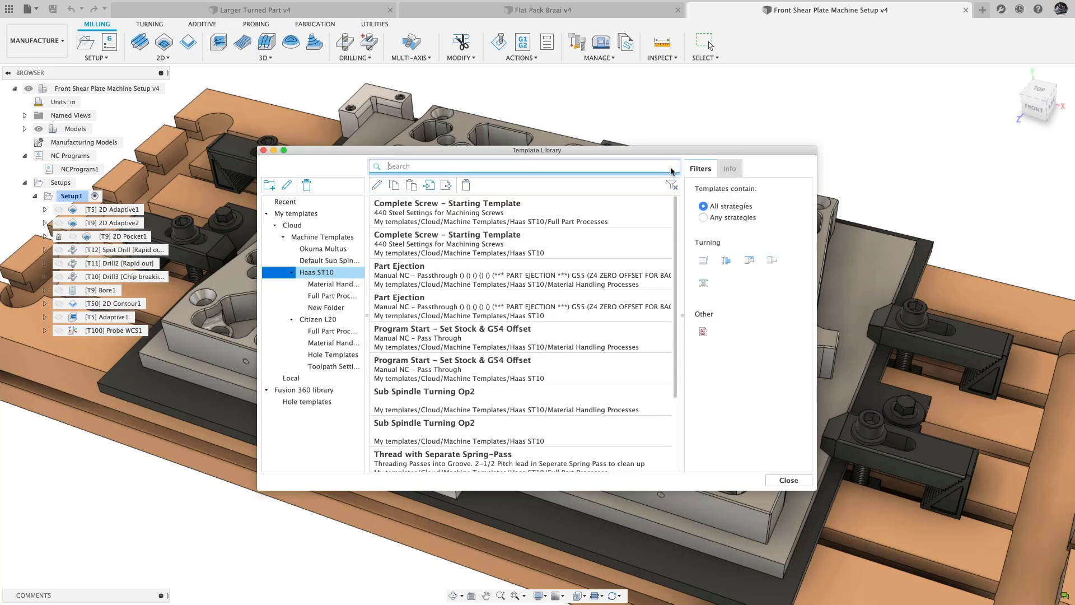
click(749, 259)
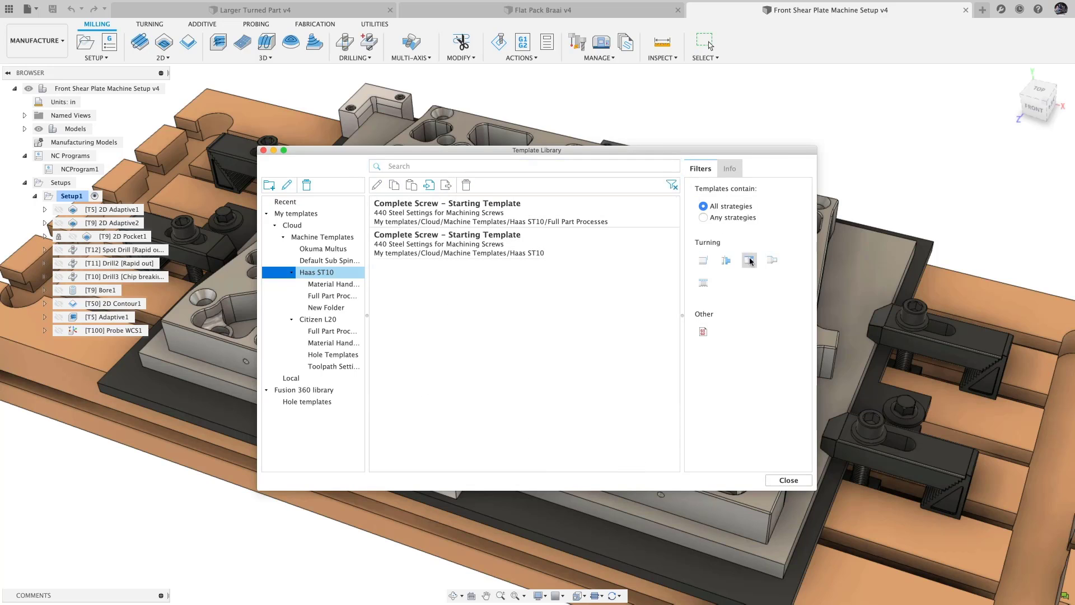
click(726, 260)
click(726, 260)
click(704, 261)
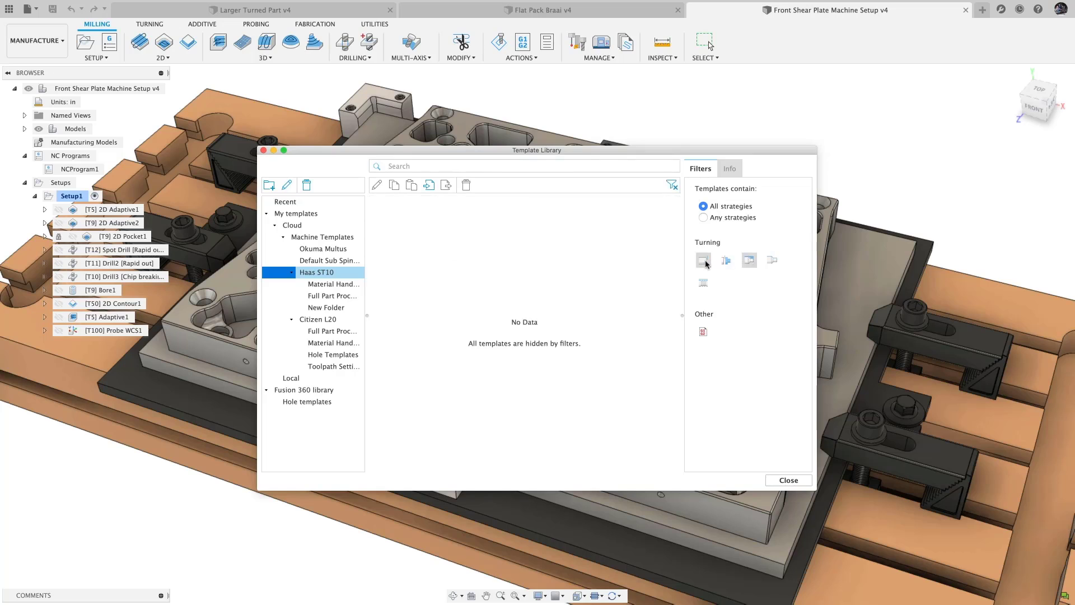
click(704, 260)
- Clear the filters, inspect the Part Ejection template details, and close the library
click(606, 213)
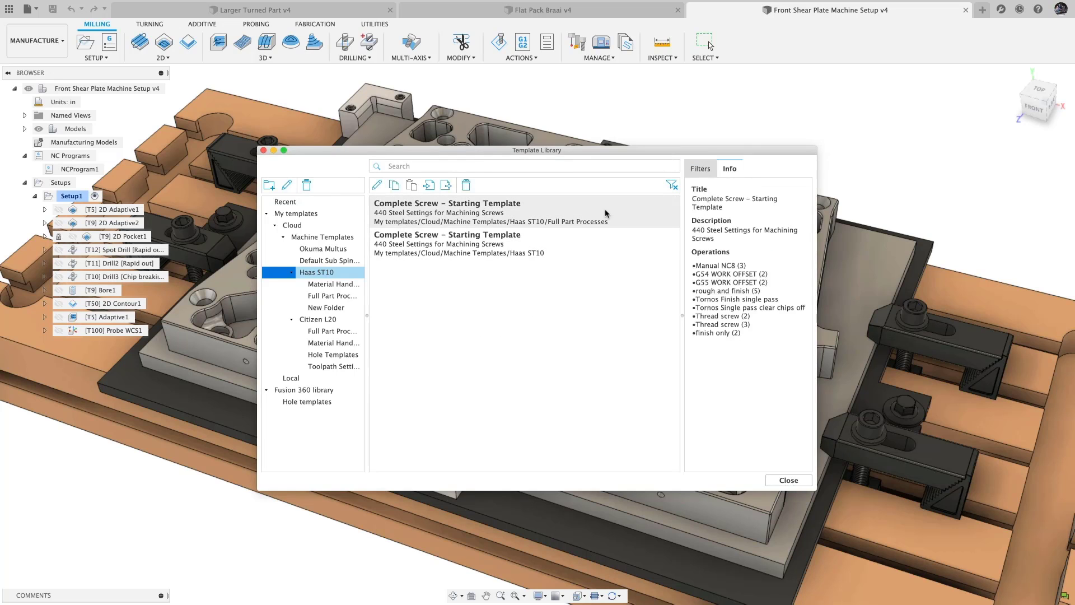
click(672, 185)
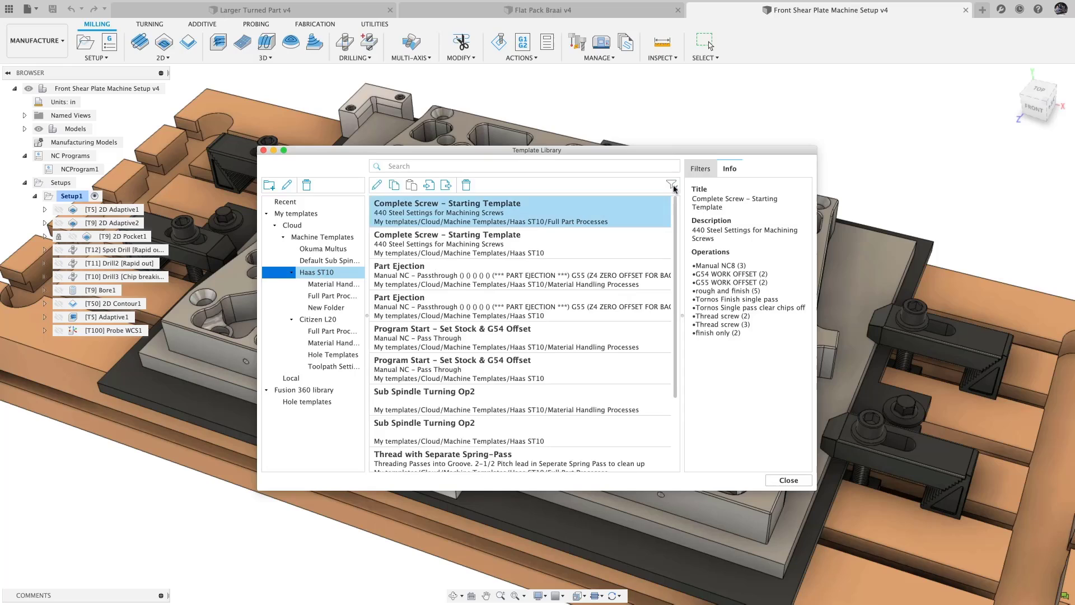
click(639, 276)
click(635, 317)
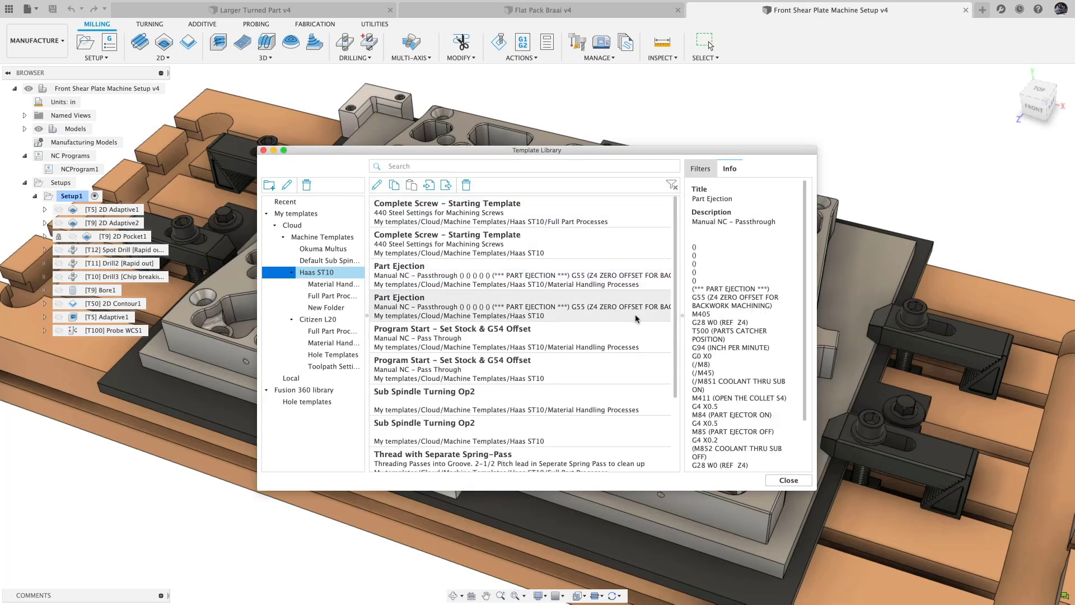
click(636, 318)
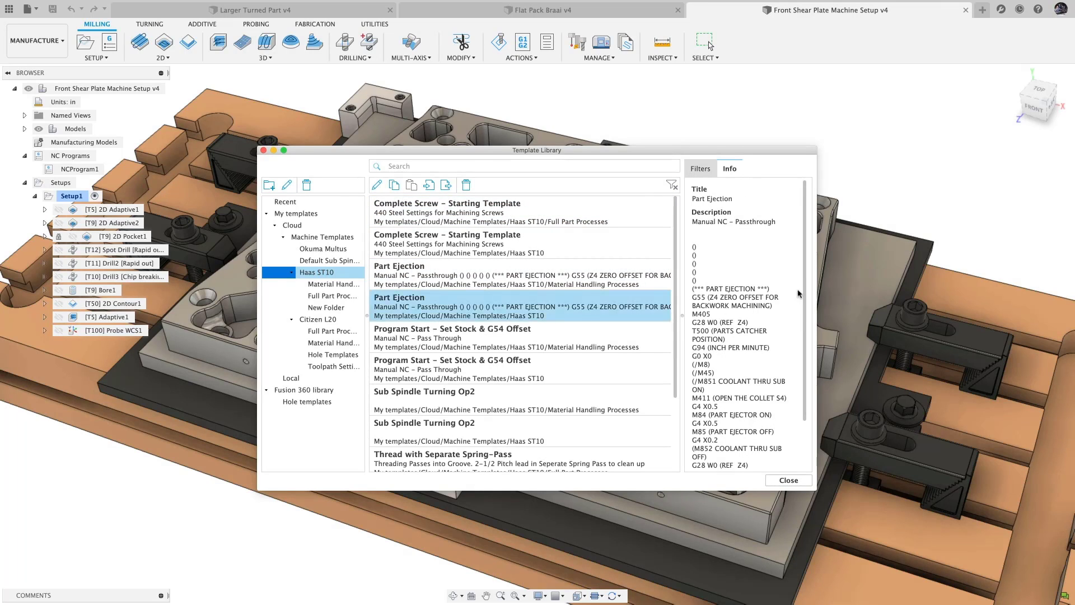
drag(803, 294, 801, 351)
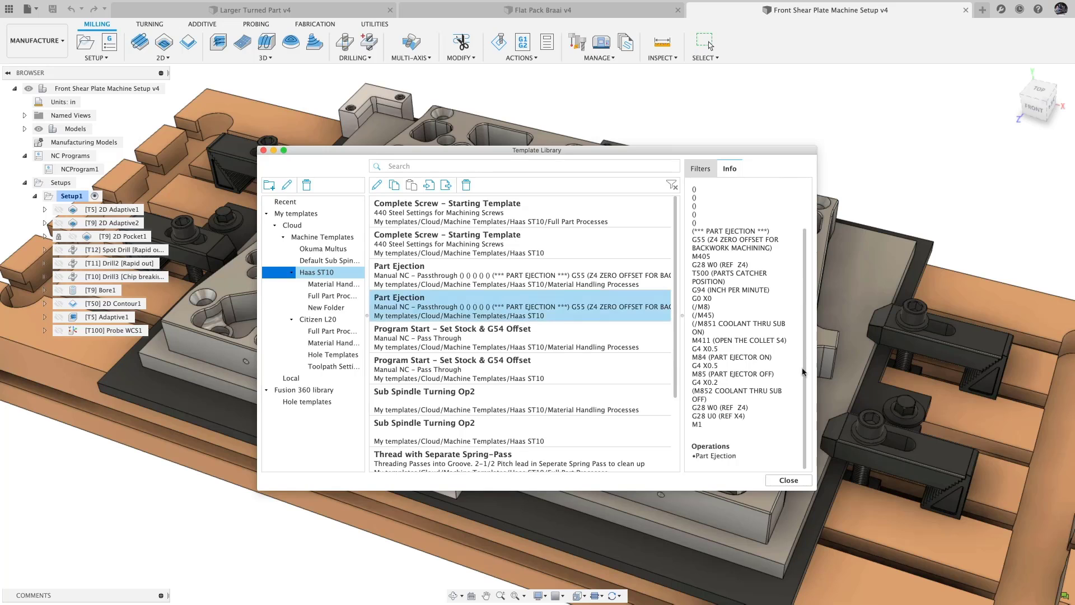
click(794, 480)
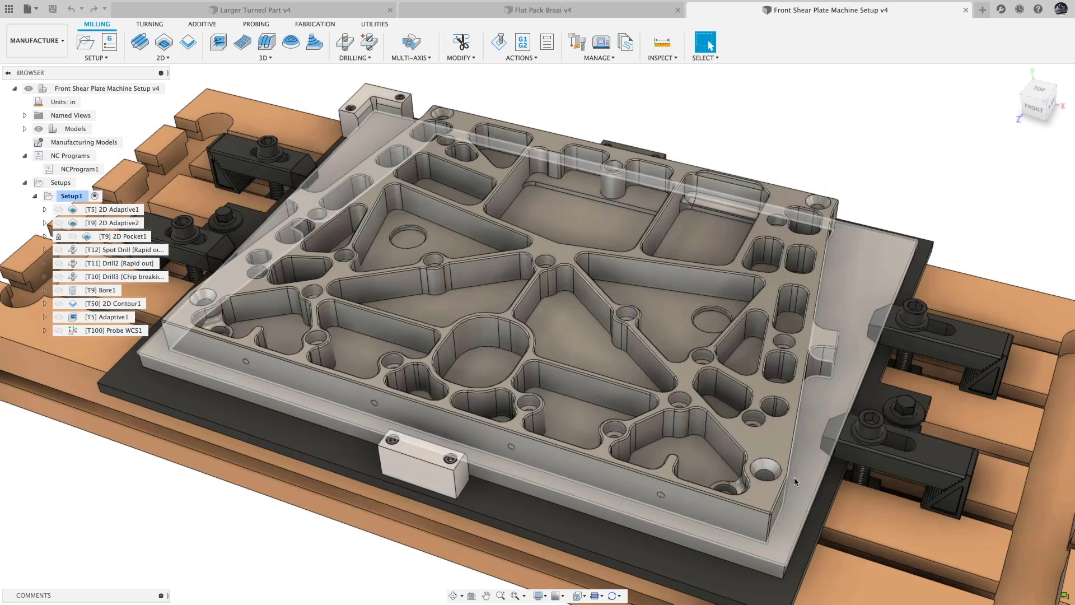
- Post process Setup1 and pick the HAAS (pre-NGC) post from a 'Haas' search
right_click(77, 200)
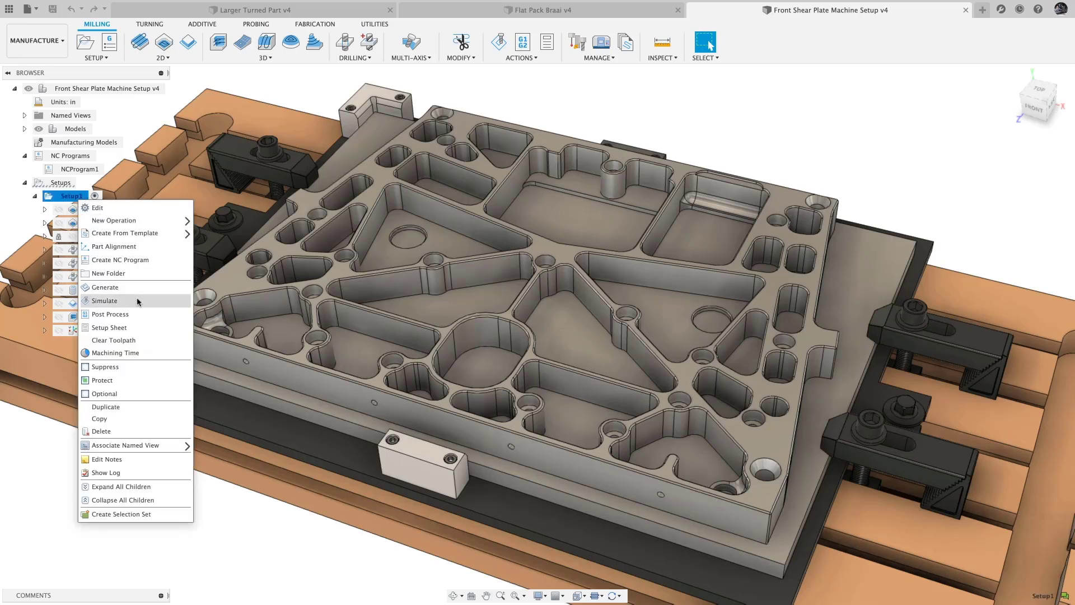
click(140, 314)
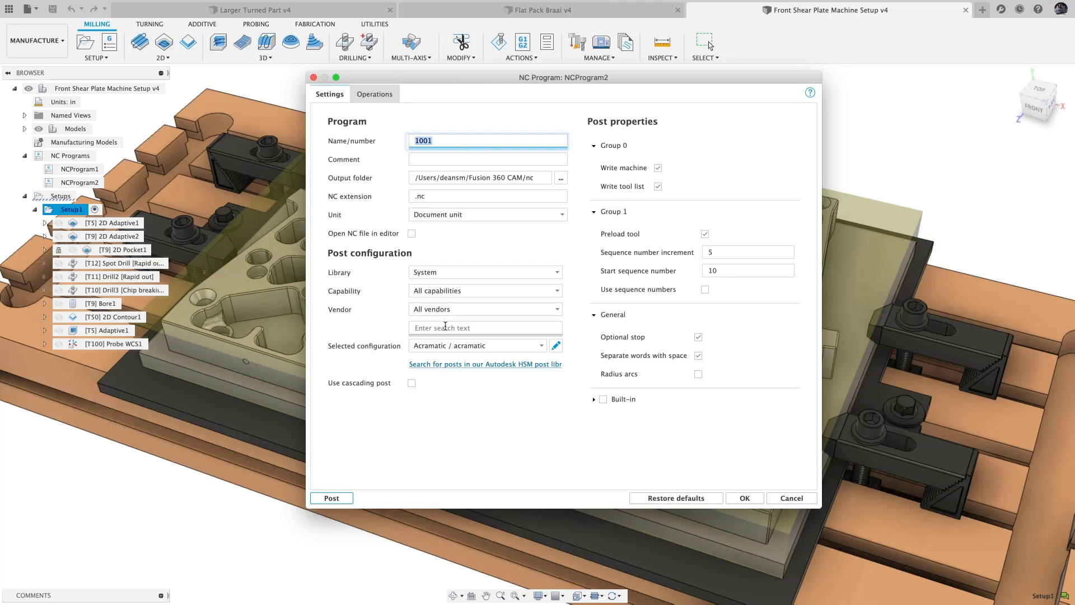
click(421, 329)
text(Haas)
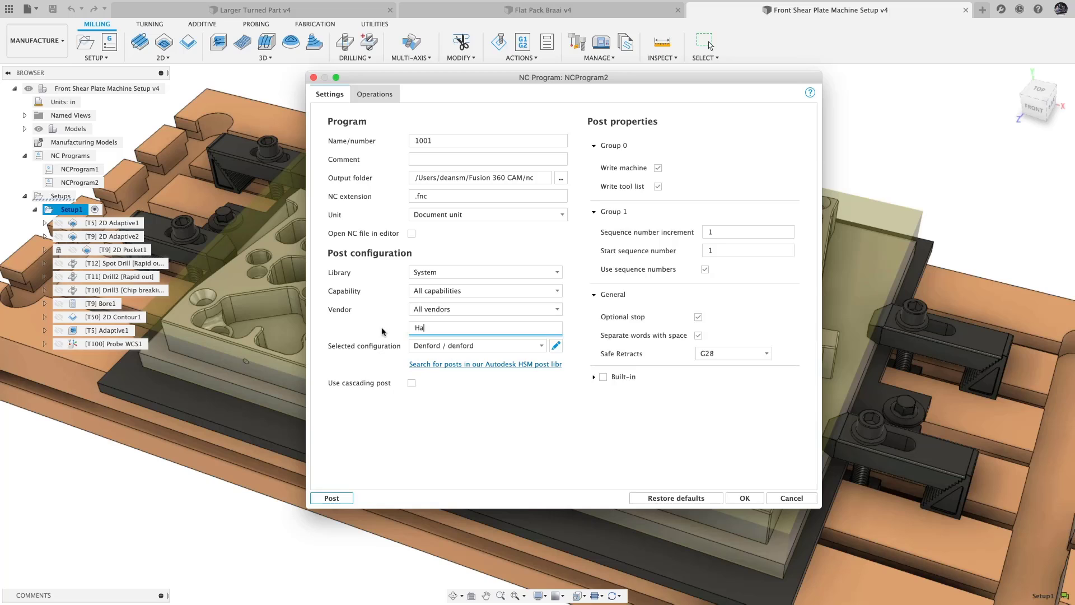
click(530, 345)
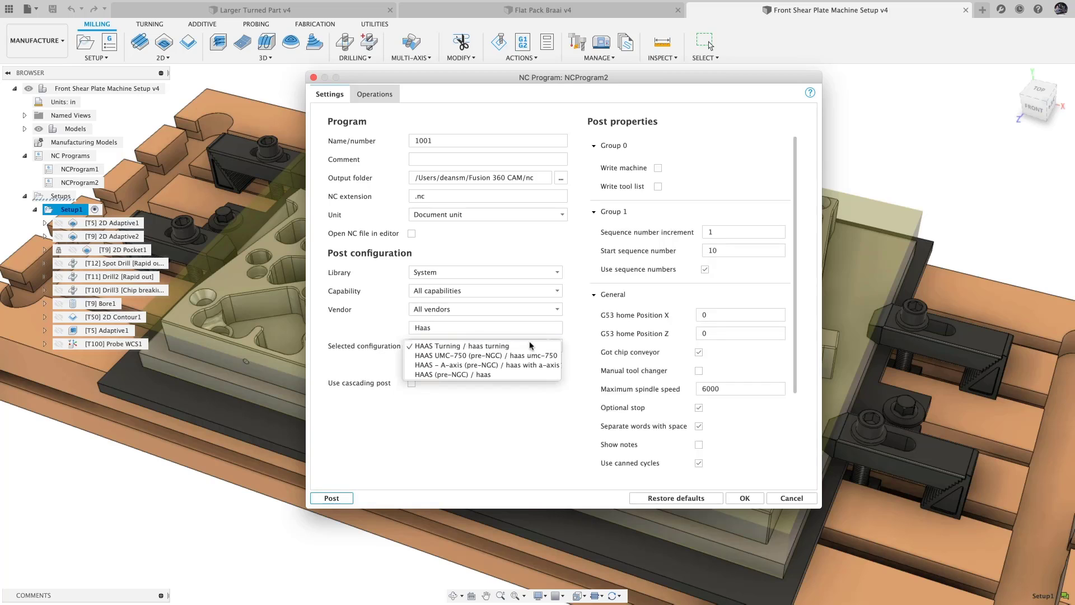
click(523, 374)
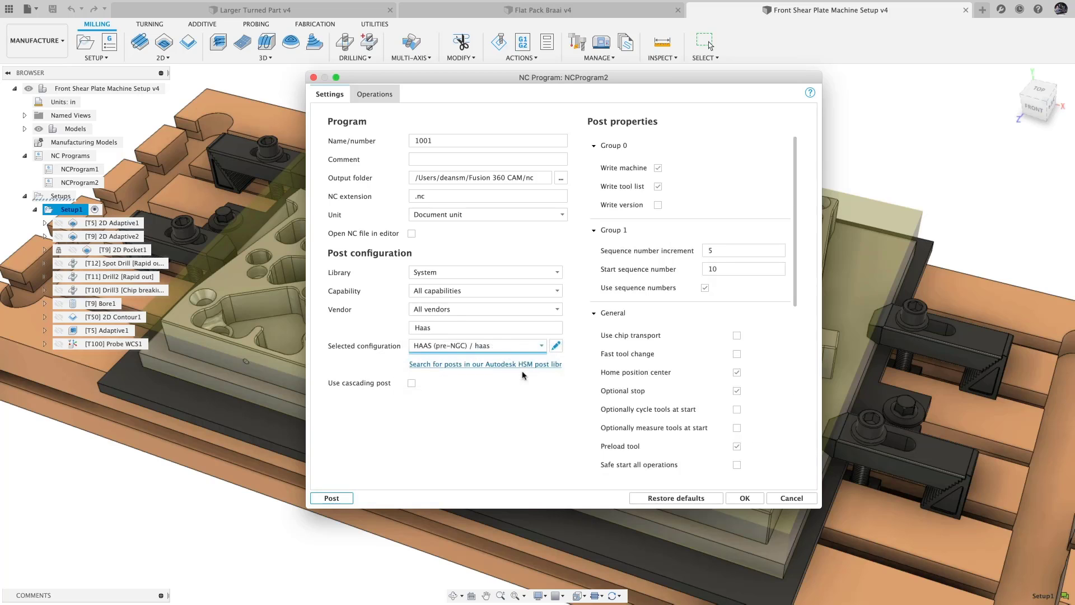
scroll(799, 274, down, 2)
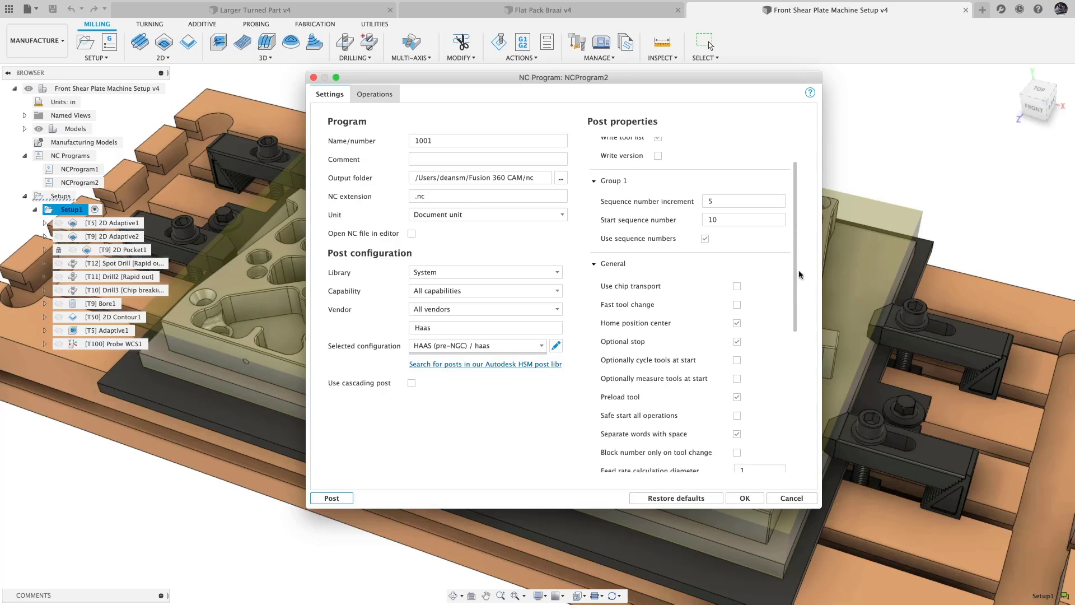
scroll(799, 274, down, 1)
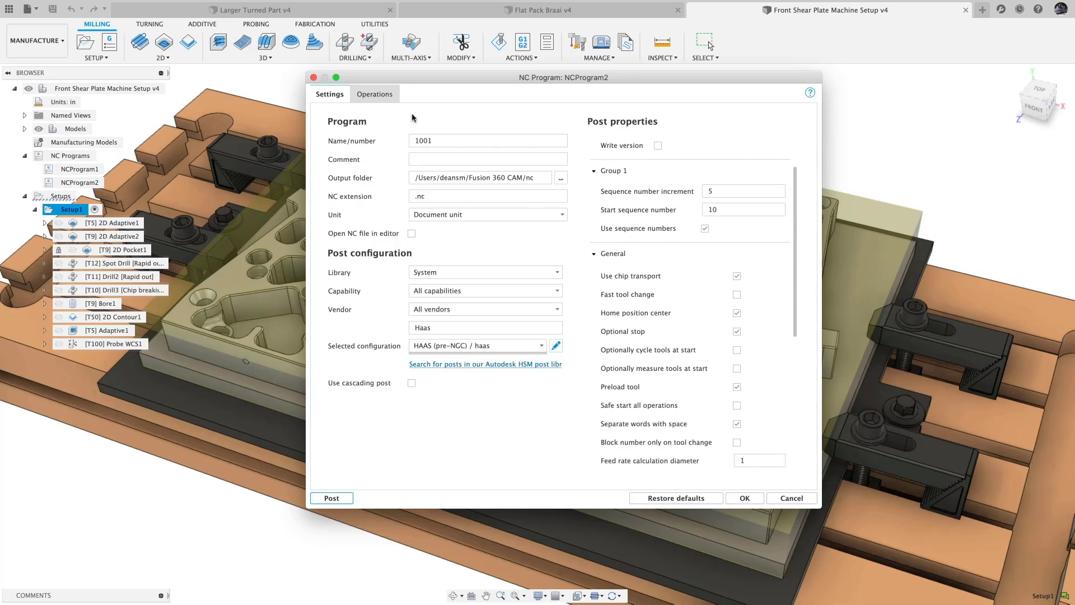
- Review the included operations, set the output folder to CAM Data, and post program 1001
click(384, 97)
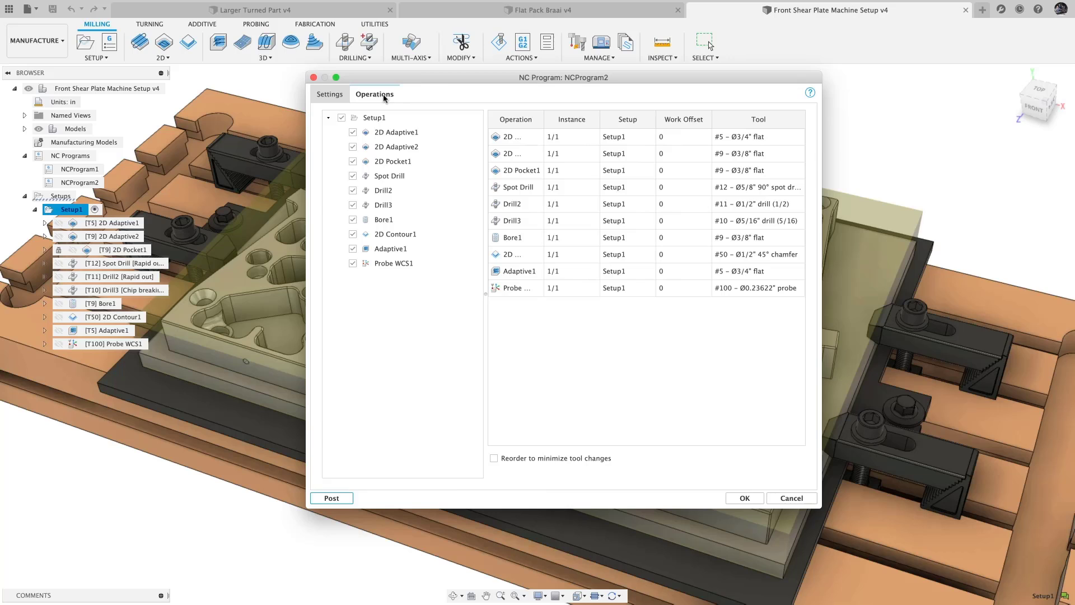
click(335, 96)
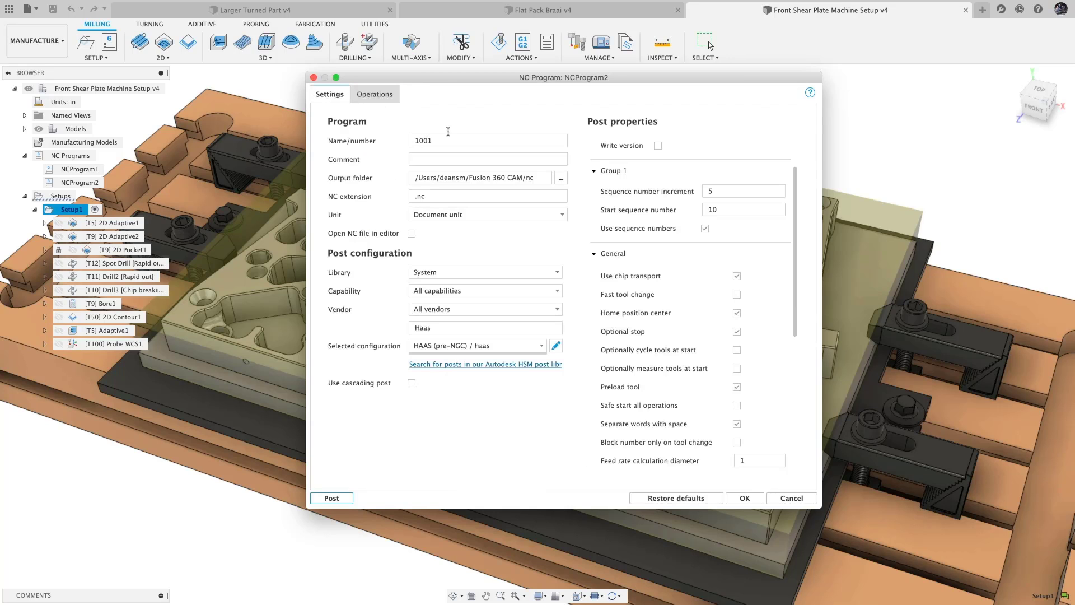
click(560, 178)
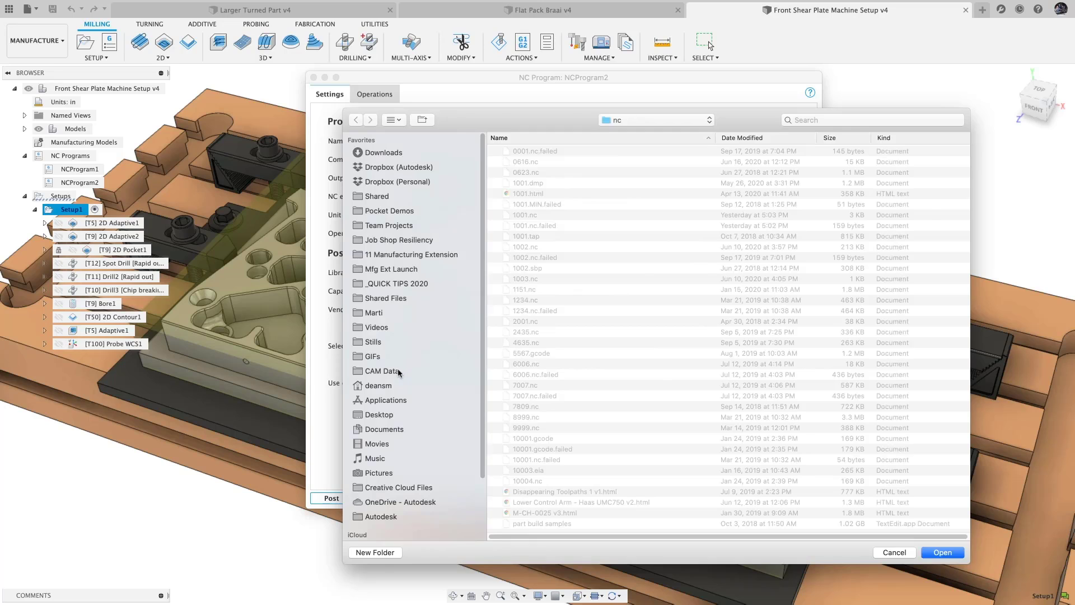
click(399, 371)
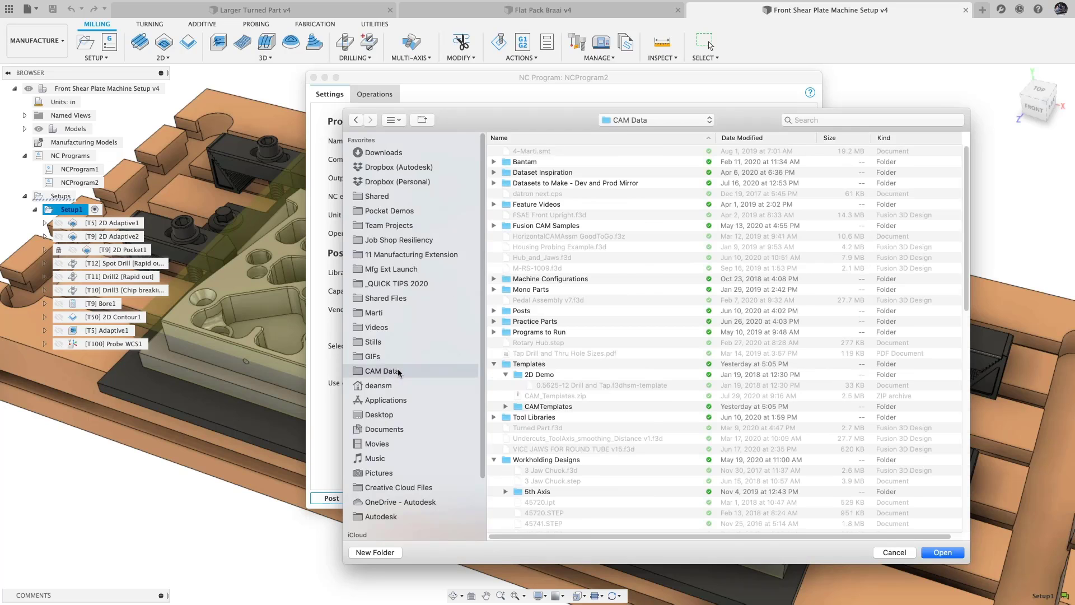
click(942, 553)
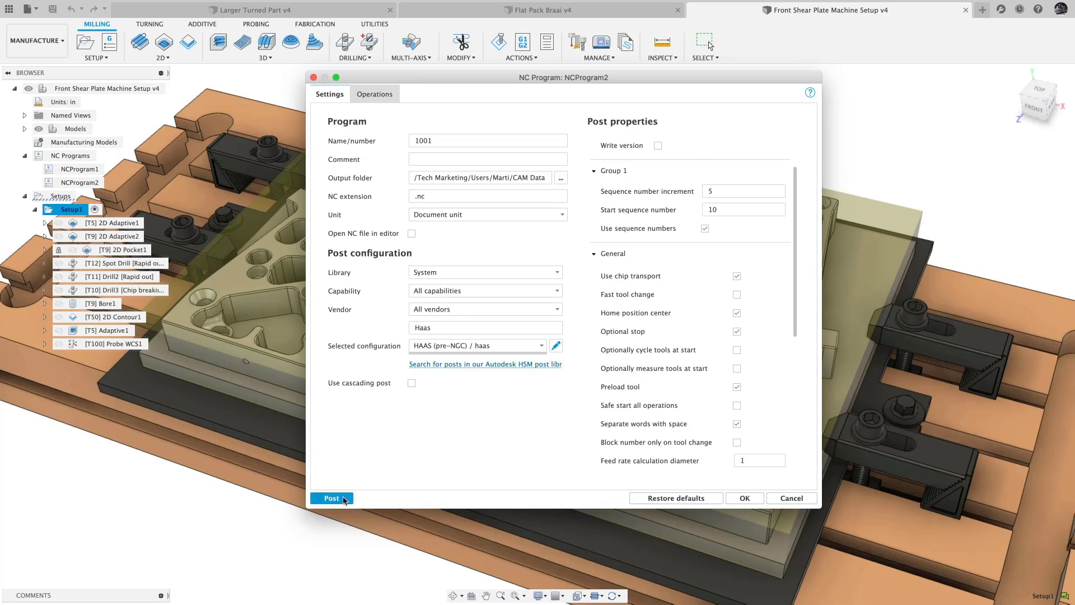
click(343, 498)
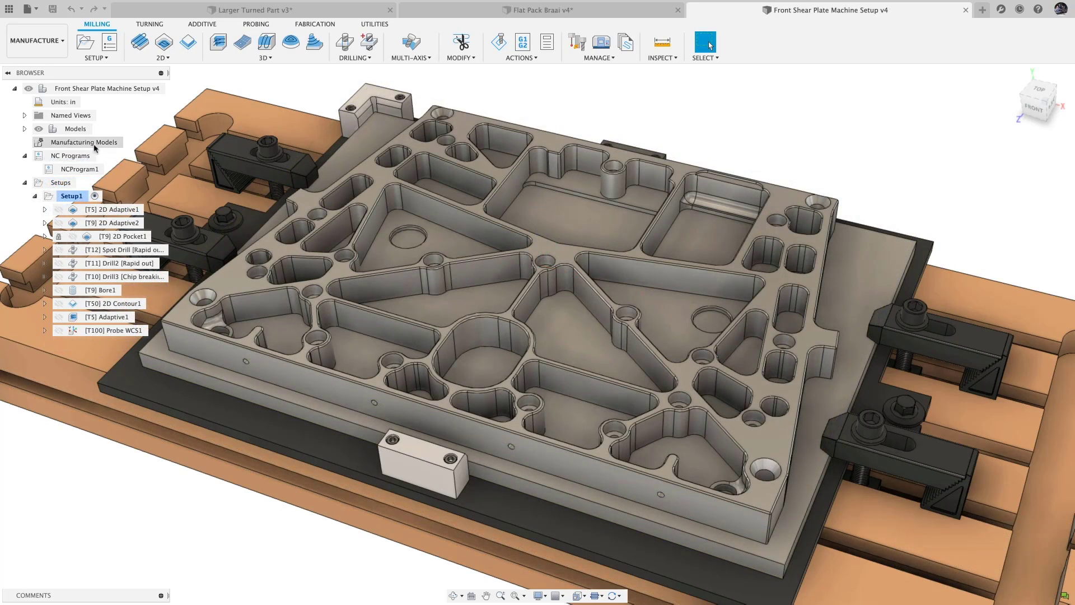
- Create Manufacturing Model.1 and expand its shear plate contents
right_click(95, 148)
click(118, 157)
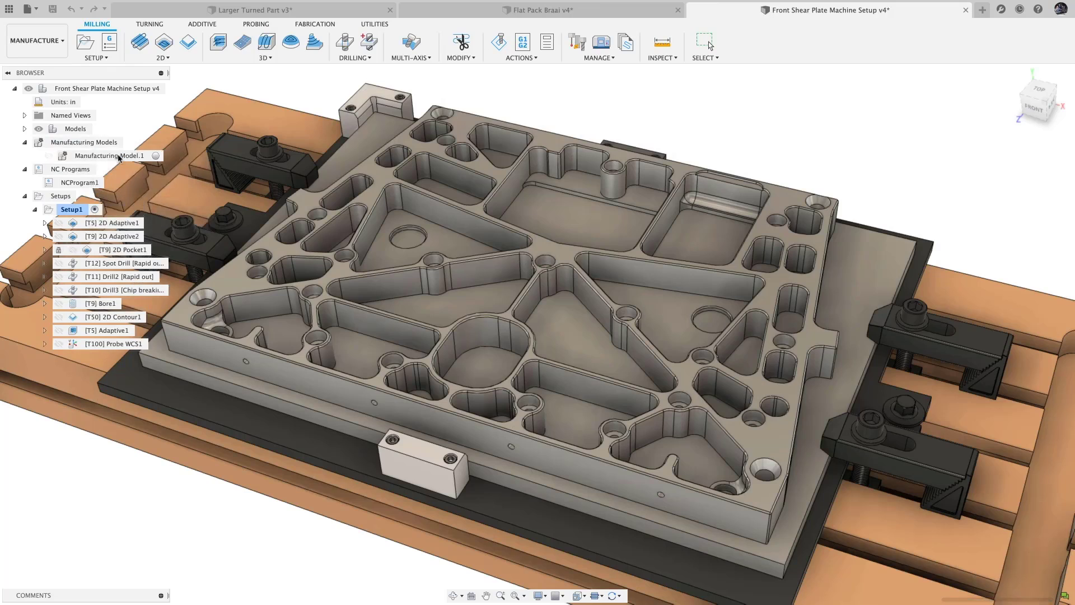
click(153, 157)
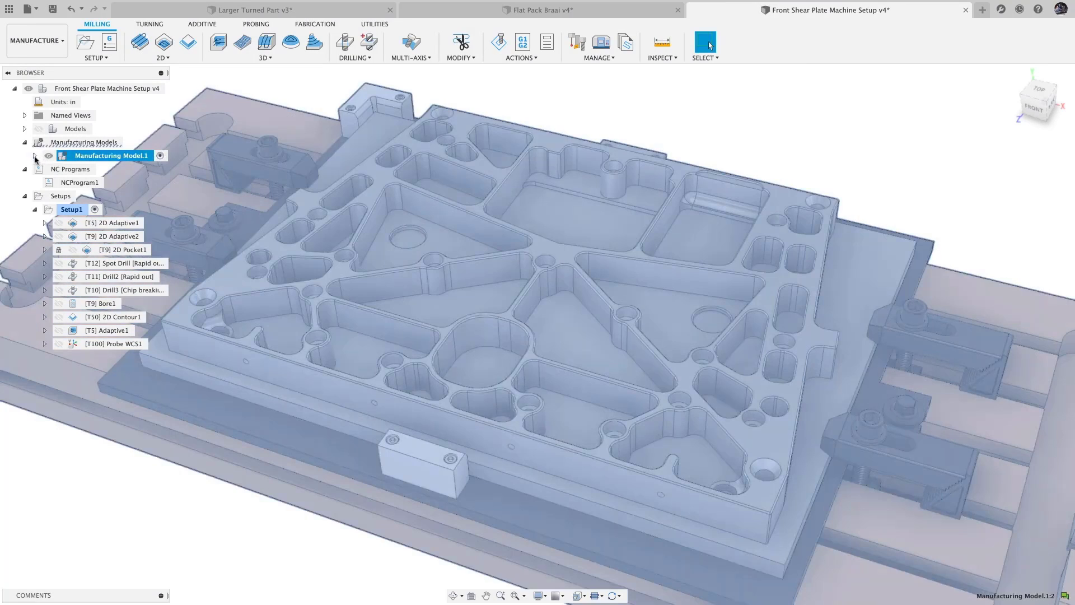
click(35, 156)
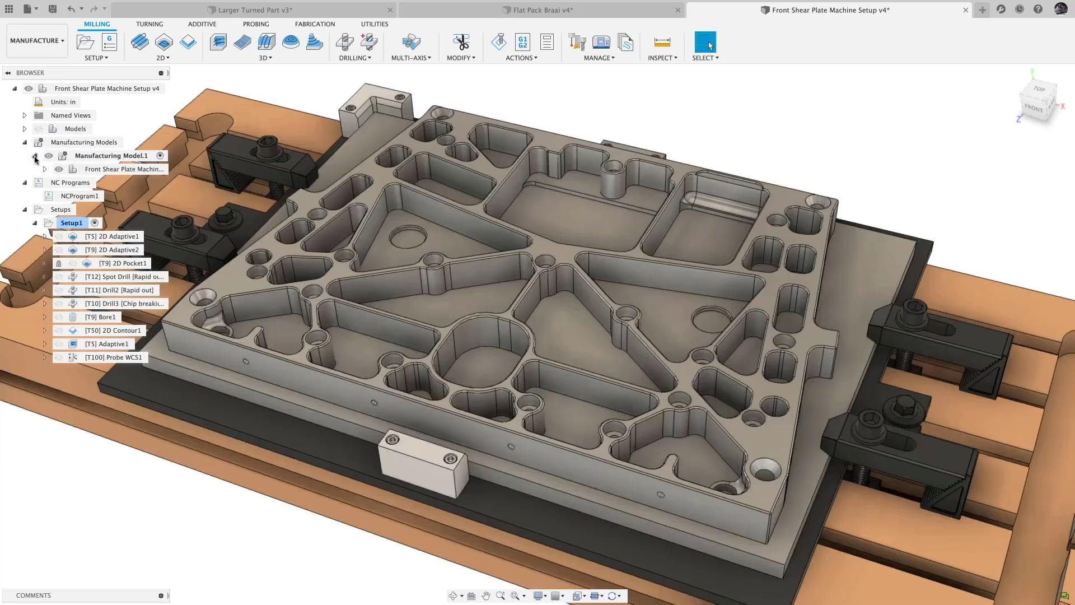
click(44, 169)
- Edit Manufacturing Model.1 and remove its Workholding:1 component
right_click(104, 157)
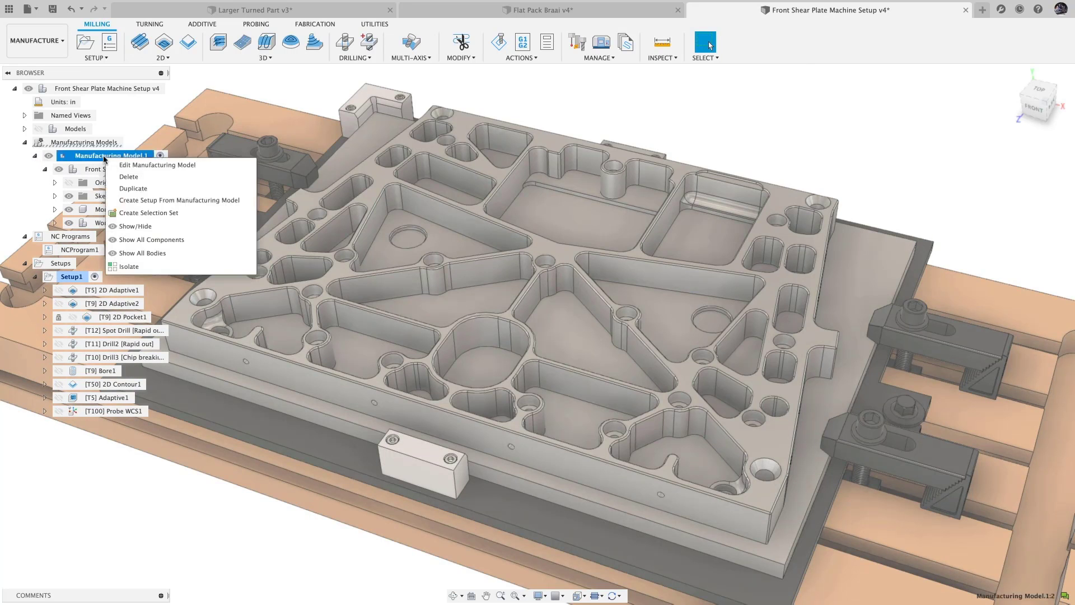
click(142, 164)
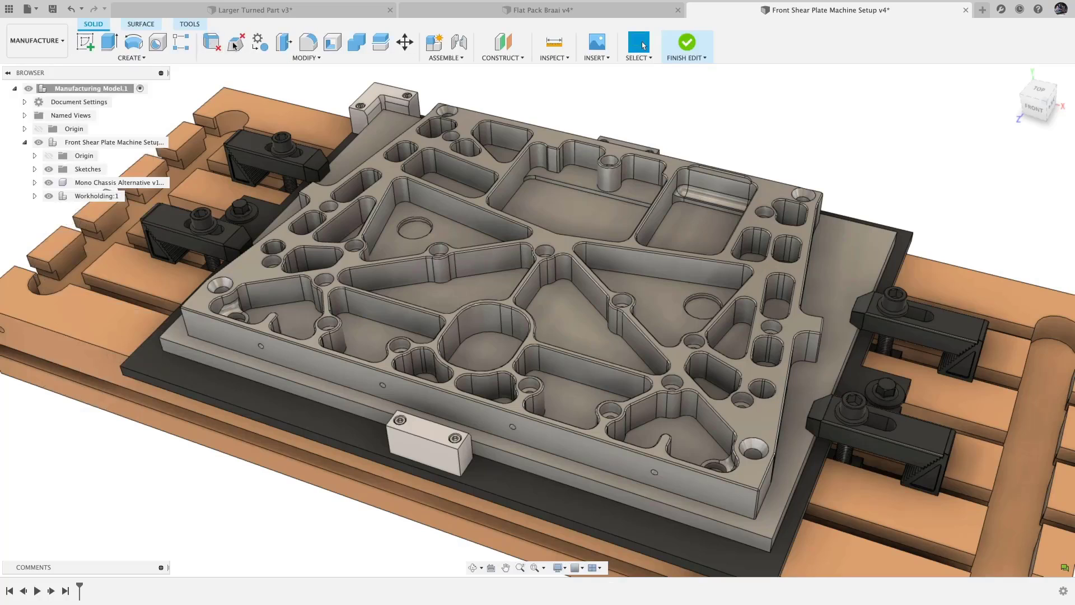
click(264, 58)
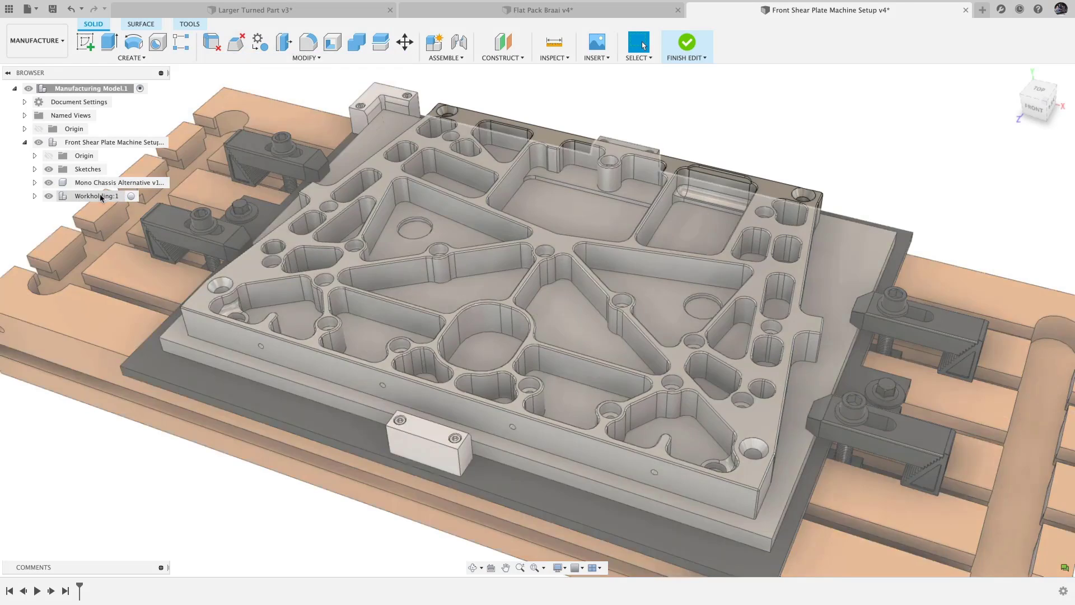
right_click(101, 197)
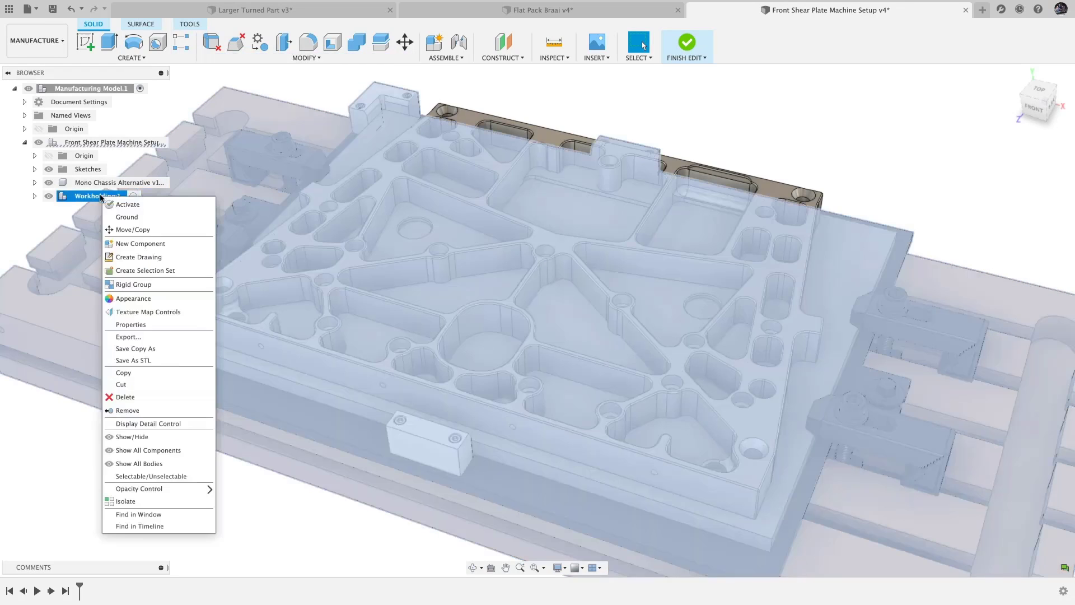
click(159, 412)
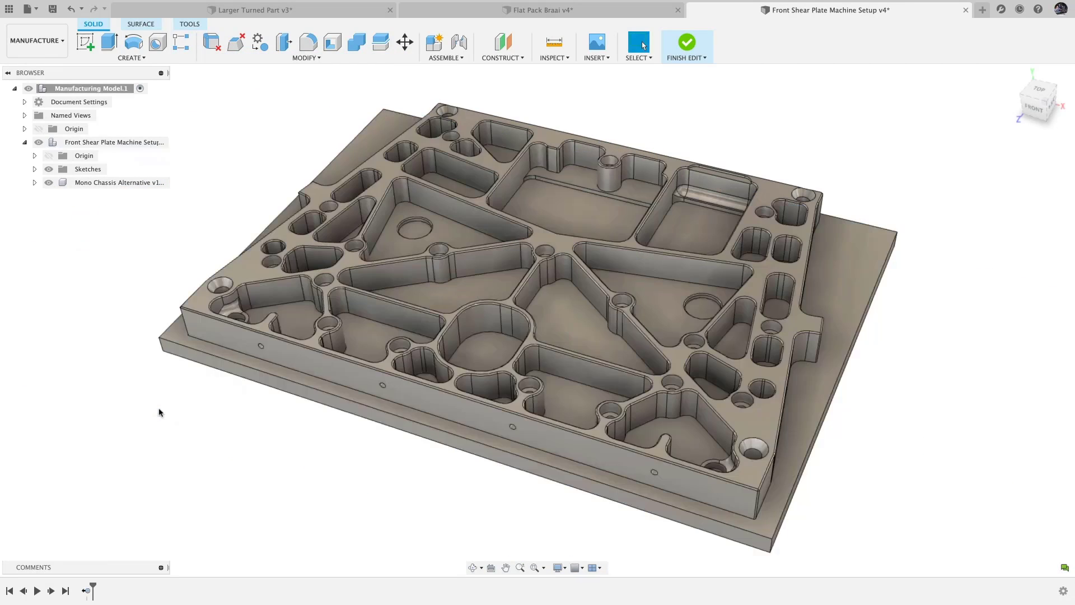
- Remove the plate's smallest non-fillet features at minimum feature size, then finish editing the model
click(211, 41)
click(428, 180)
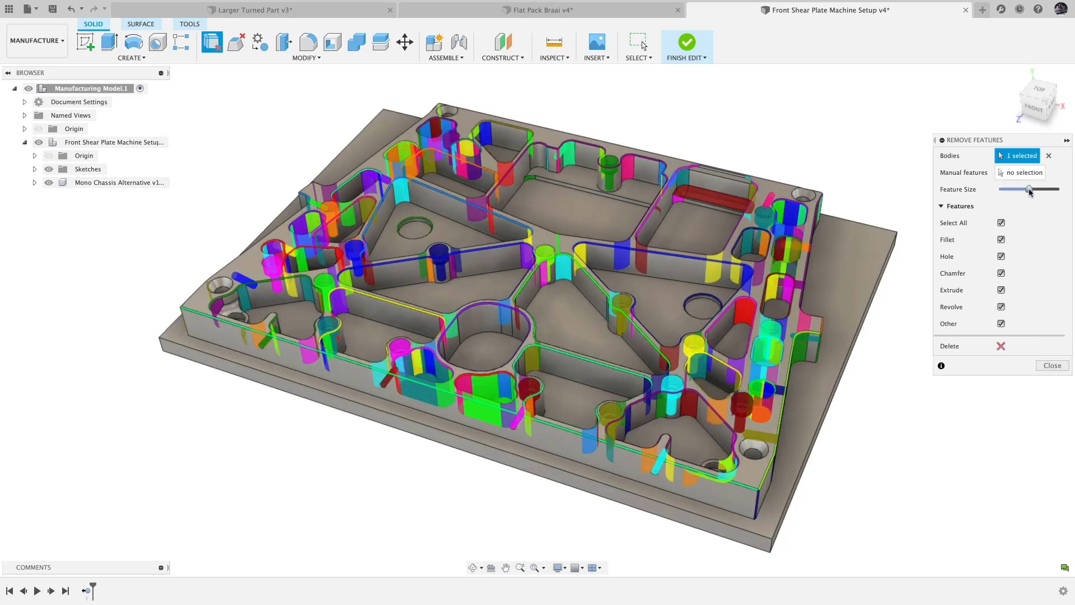
drag(1029, 190, 1001, 194)
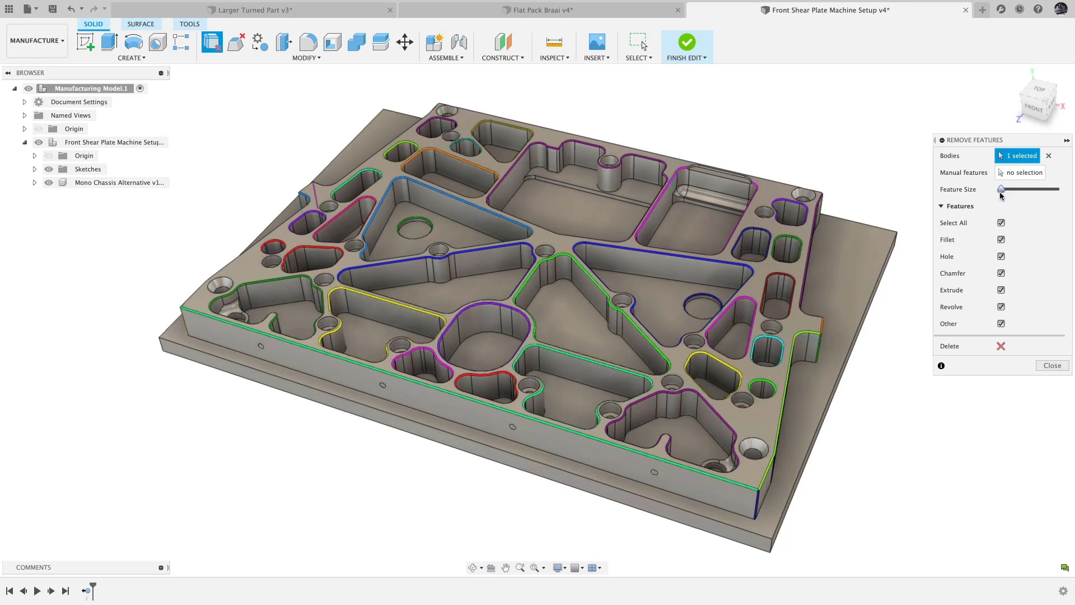
click(1000, 239)
click(1001, 345)
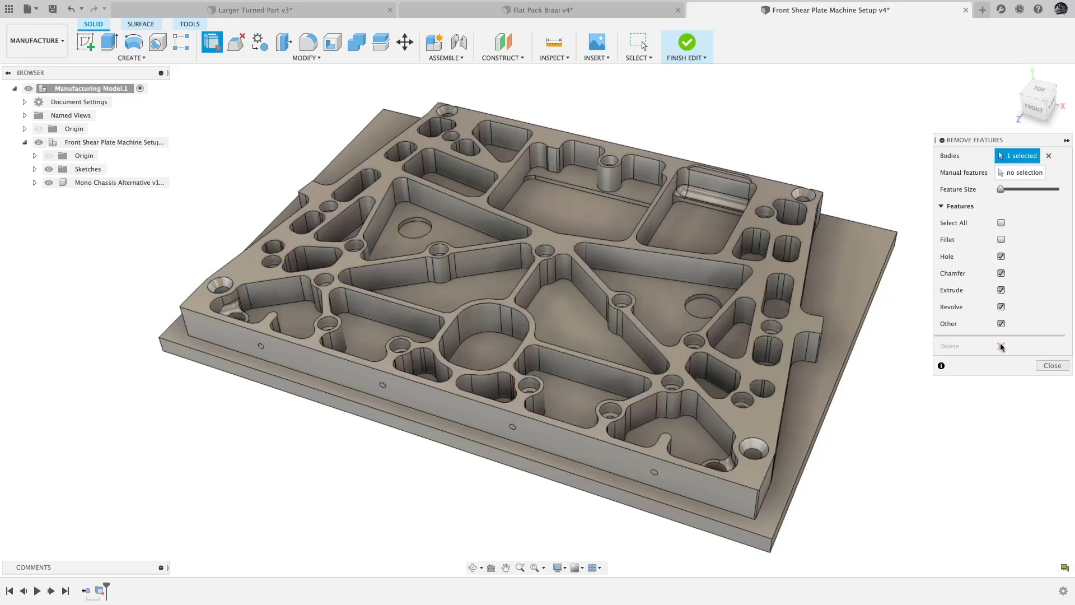
click(1046, 365)
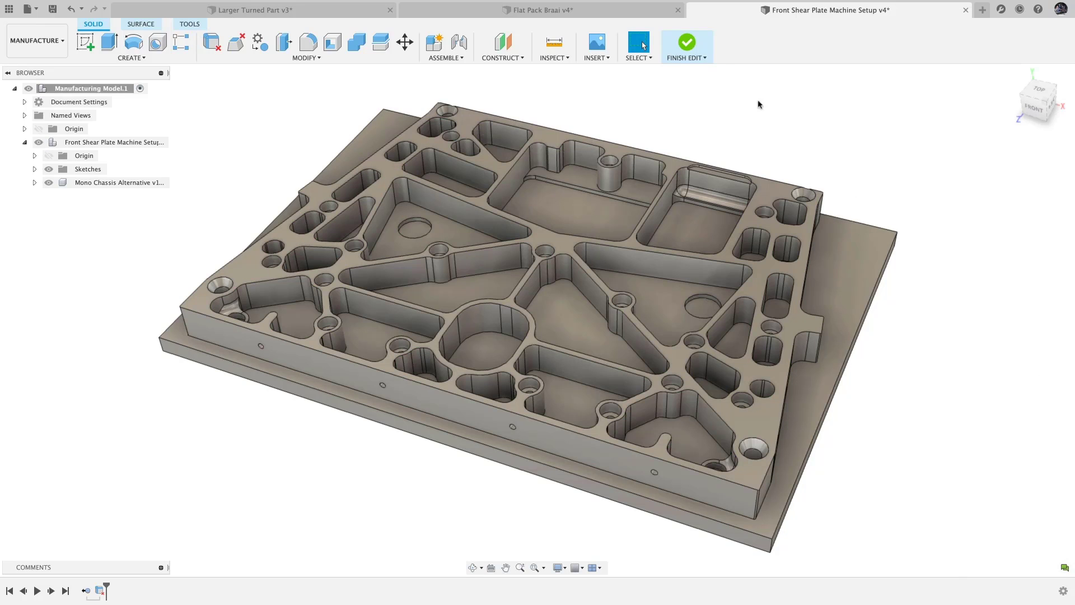
click(688, 42)
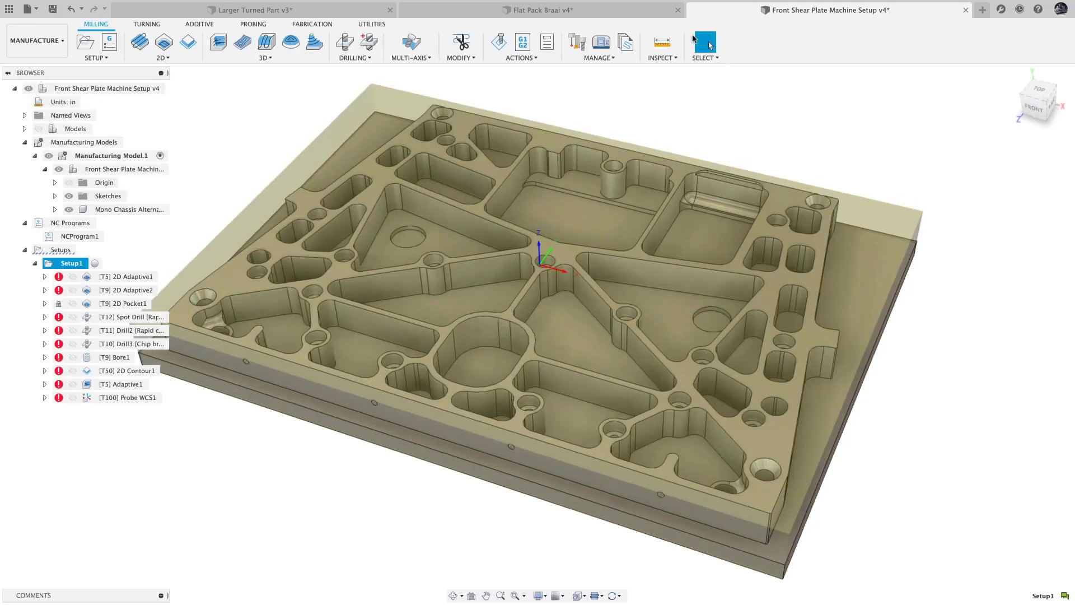
click(671, 82)
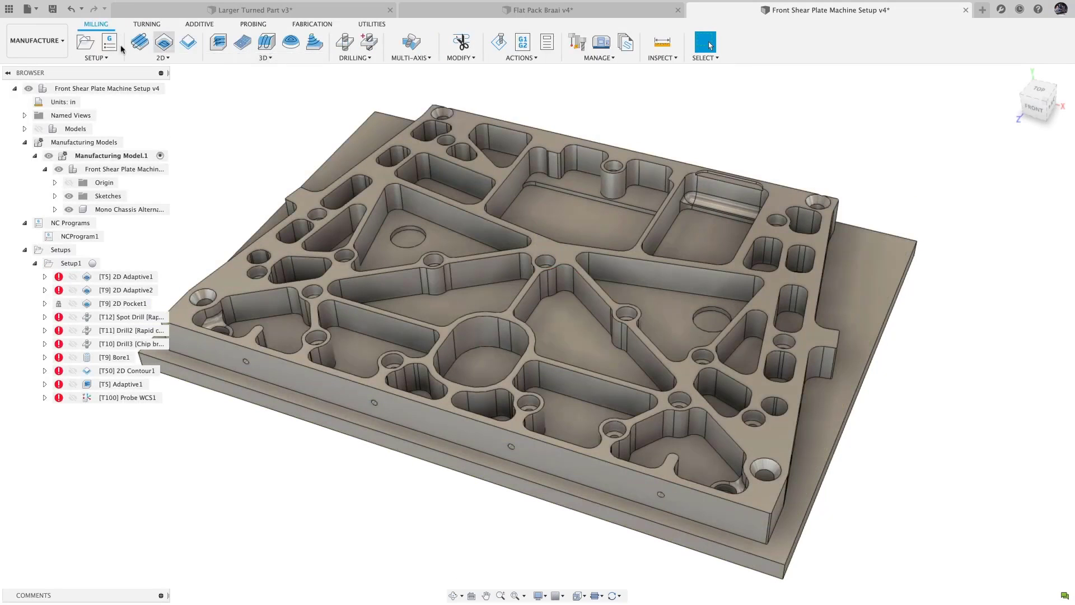
click(48, 41)
click(50, 65)
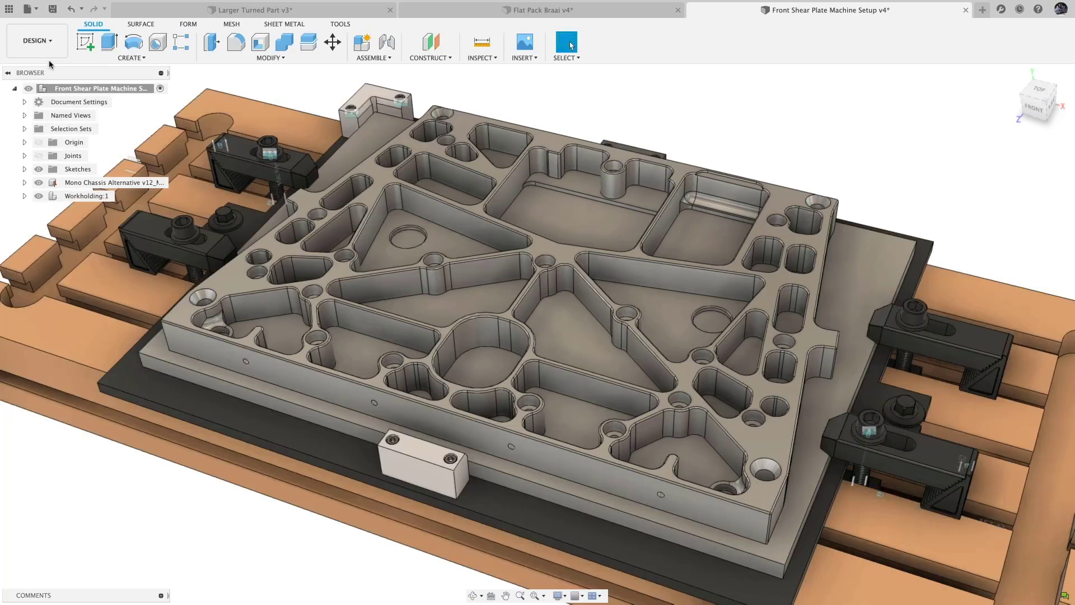
click(45, 47)
click(53, 164)
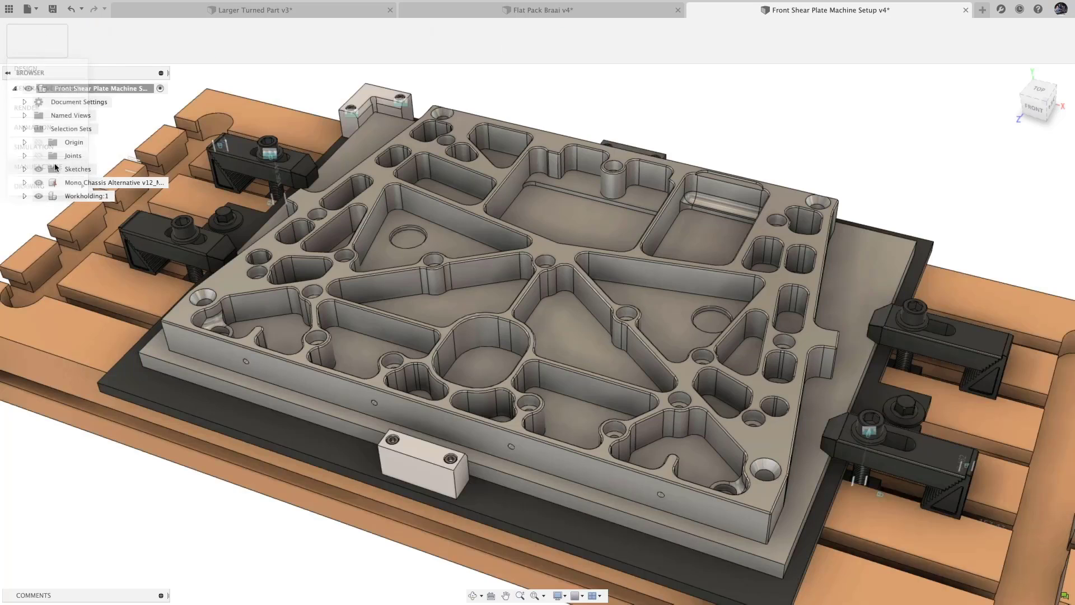
right_click(98, 159)
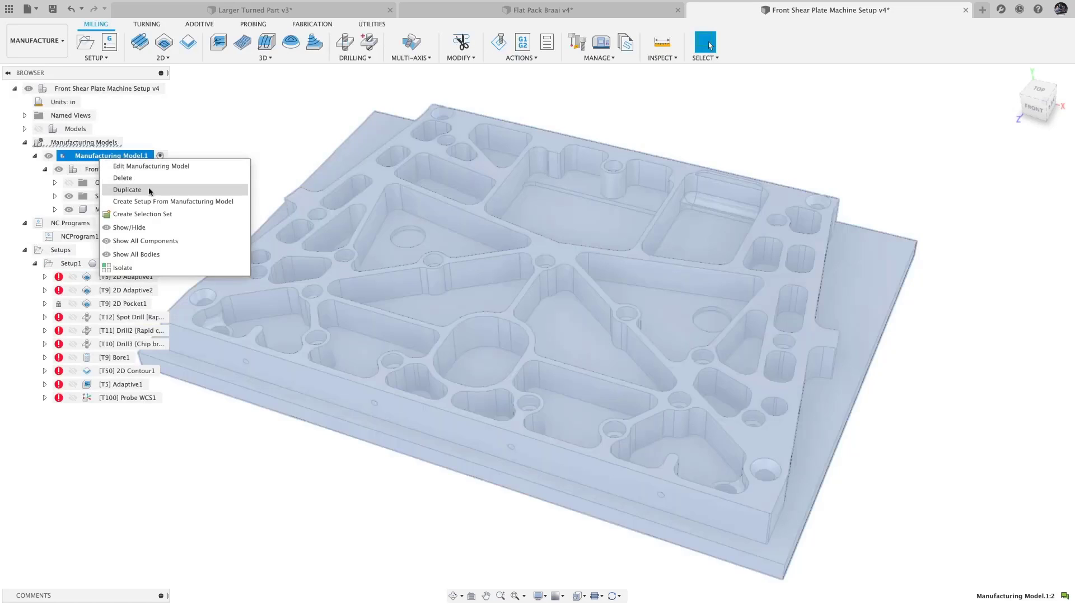
- In the Flat Pack Braai document, create Manufacturing Model.1 and start editing it
click(285, 169)
key(ctrl+shift+Tab)
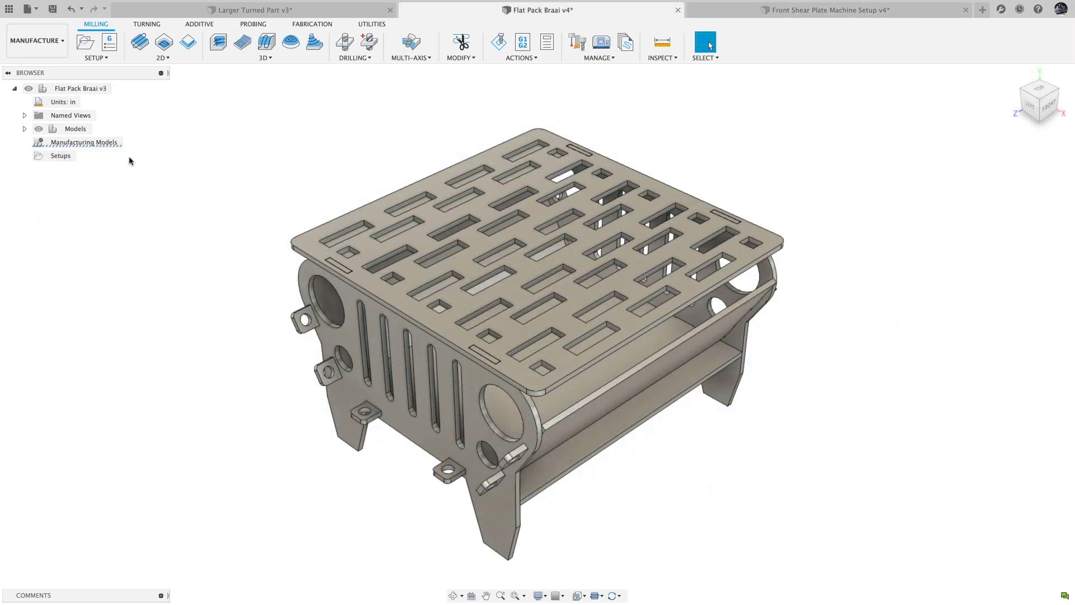
right_click(104, 146)
click(121, 155)
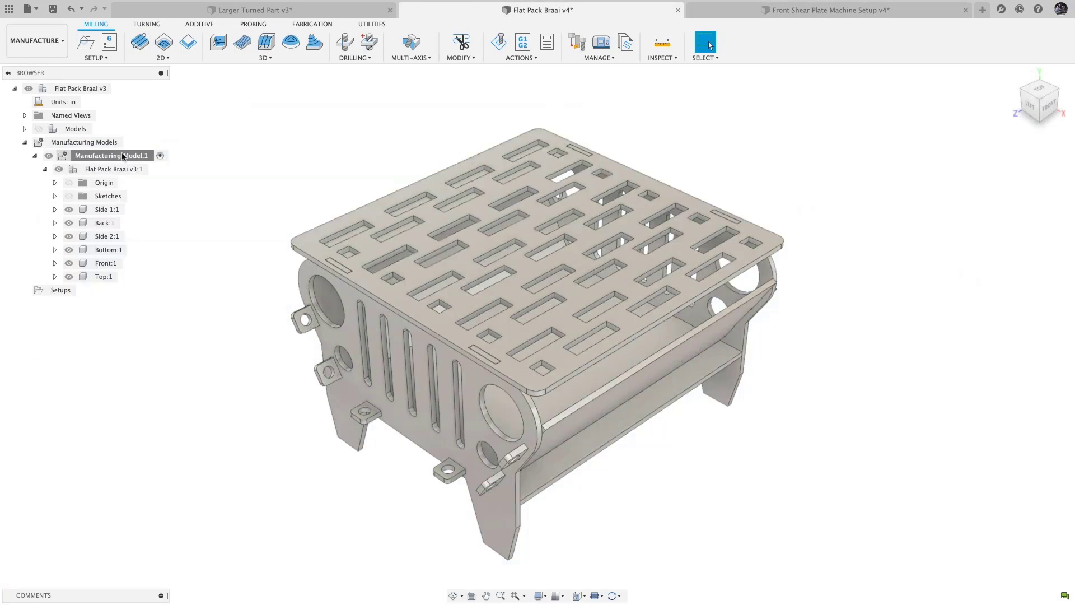
double_click(123, 156)
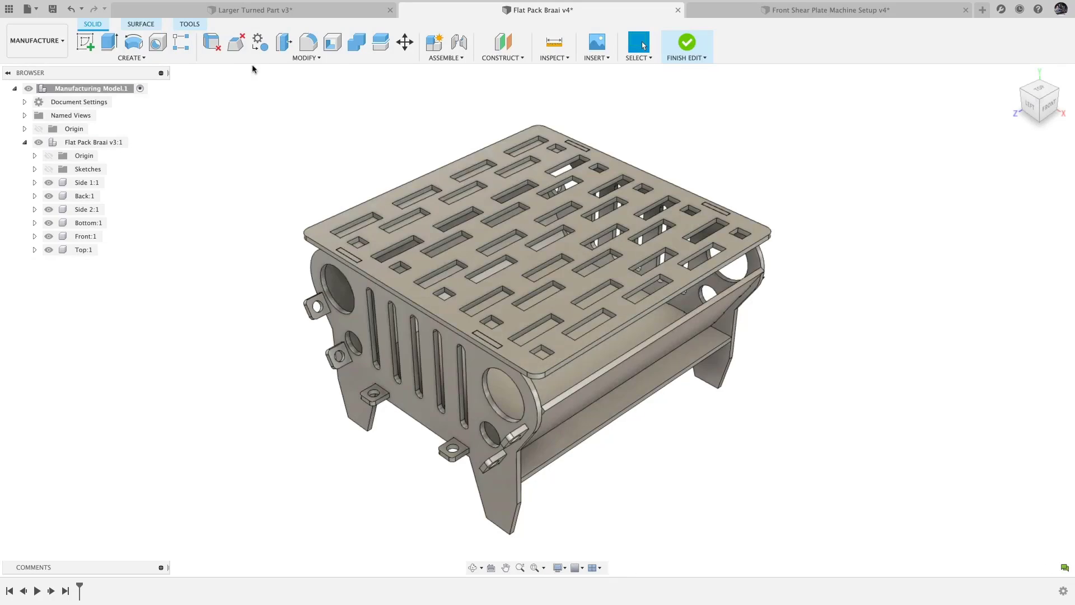
- Start an Arrange with all six braai bodies selected and Side 2:1 flipped
click(255, 61)
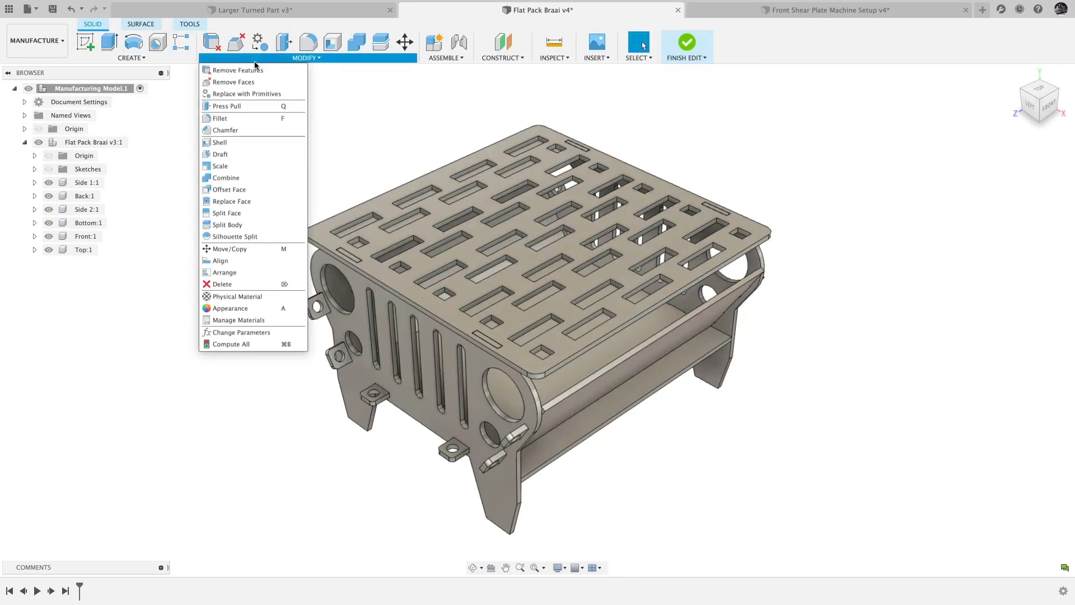
click(247, 274)
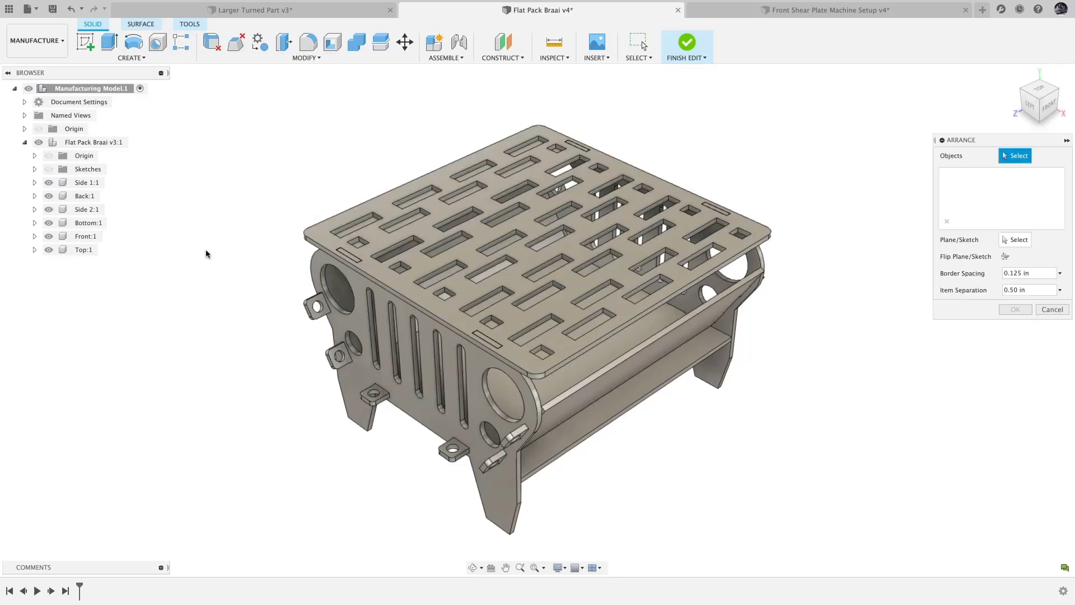
click(102, 184)
shift+click(86, 250)
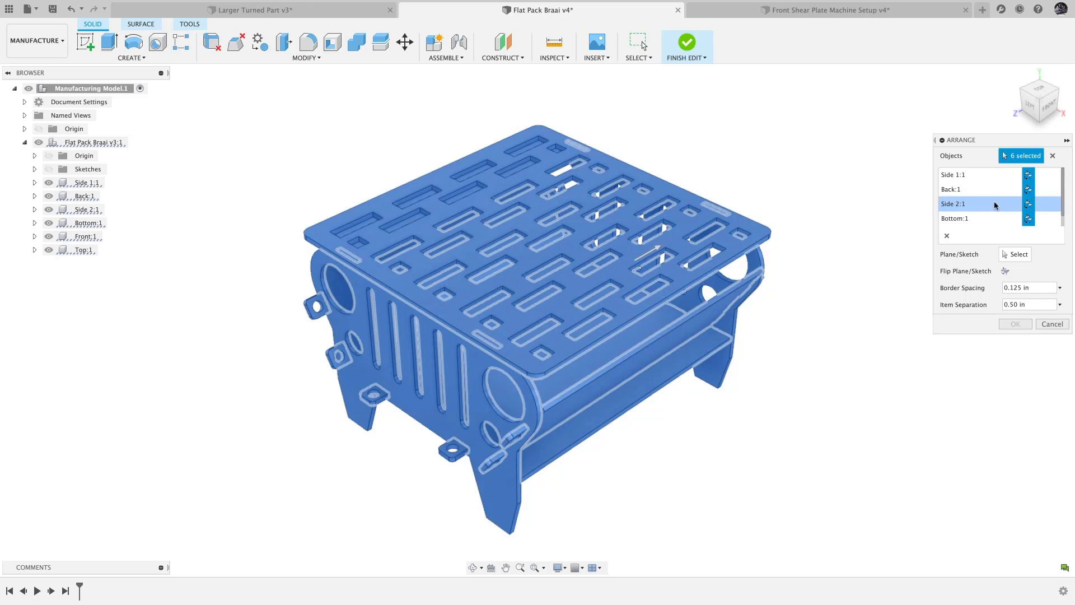
click(1027, 204)
- Nest the six panels on the Stock Profile sketch with 0.25 in border and 0.750 in separation
click(1015, 254)
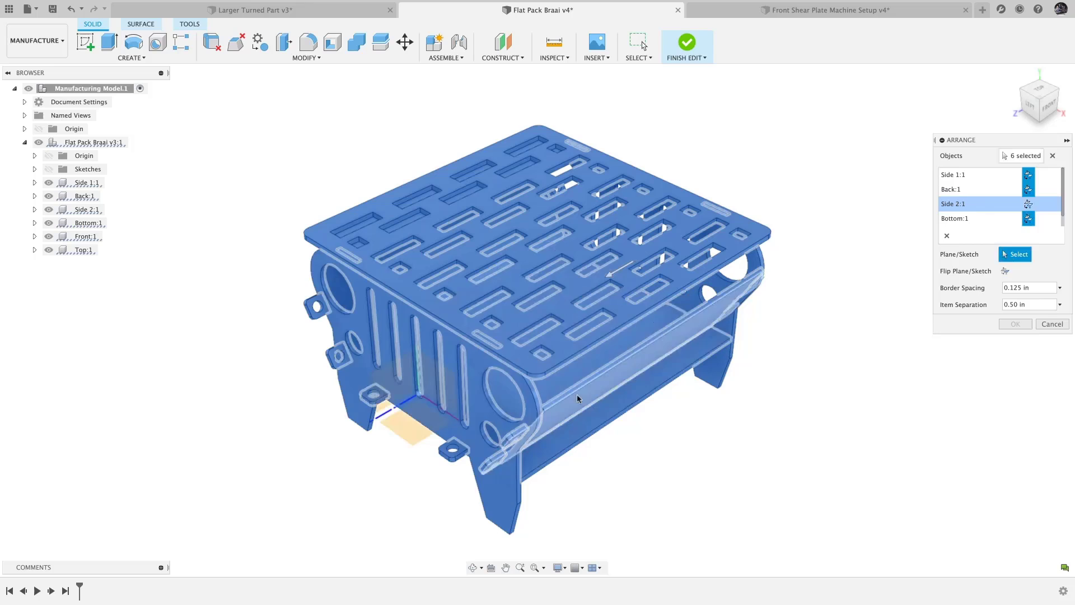
click(413, 430)
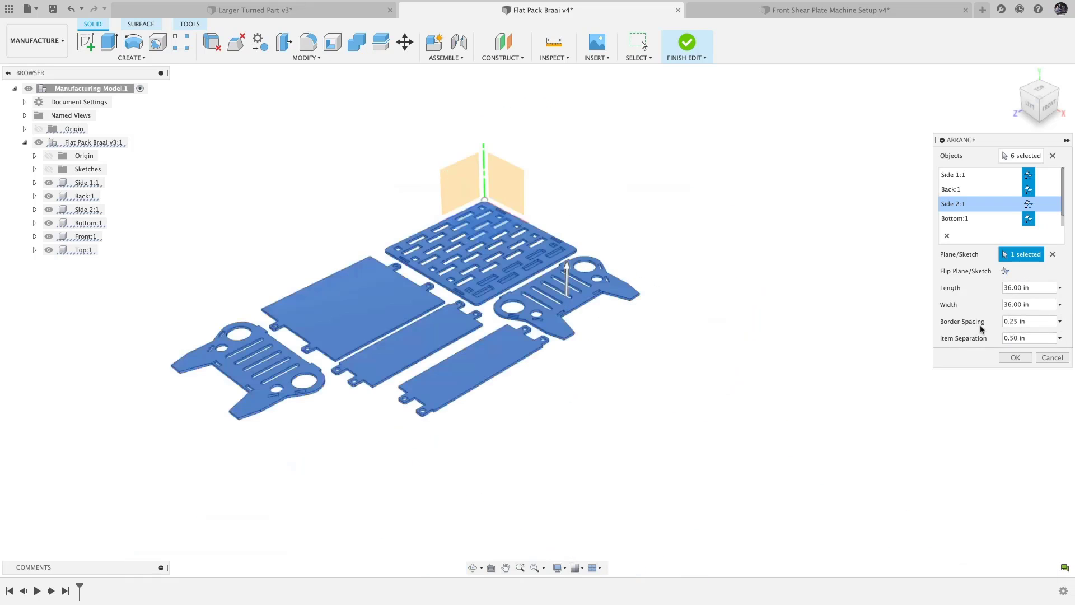
click(1052, 253)
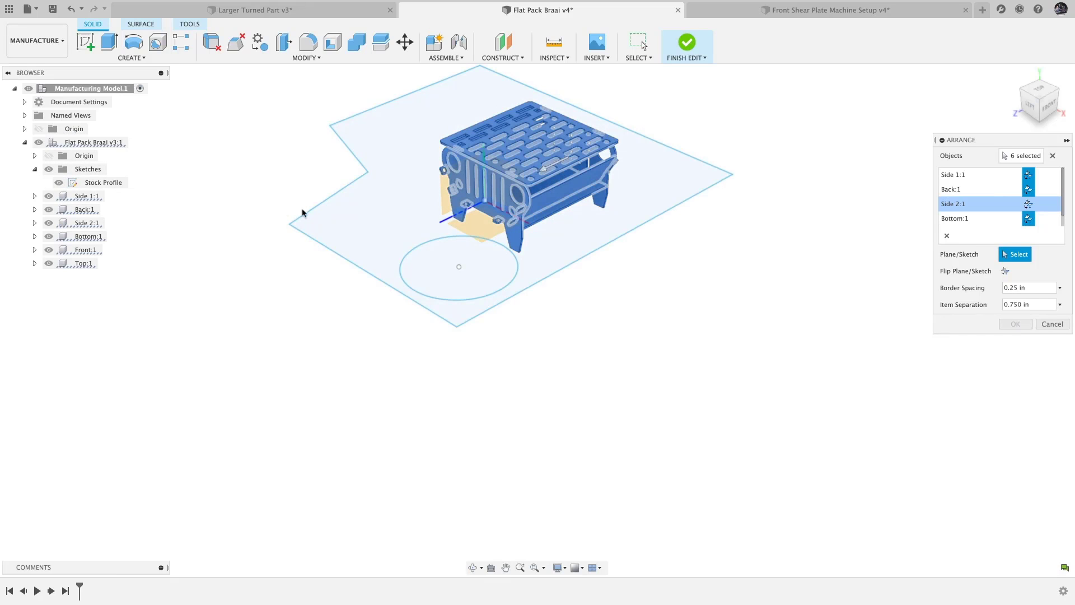
click(343, 212)
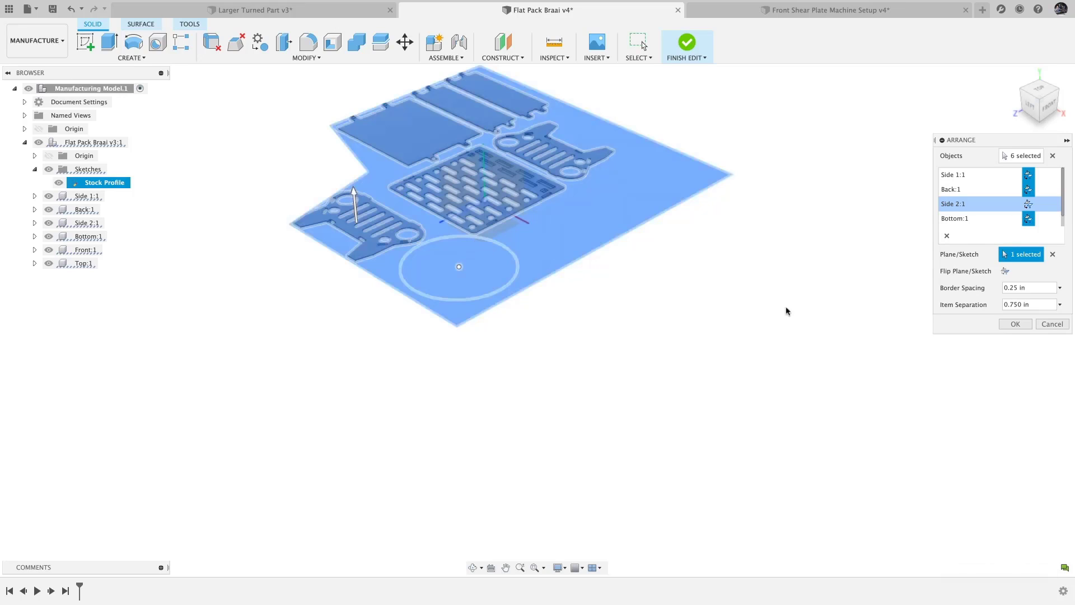
click(1014, 326)
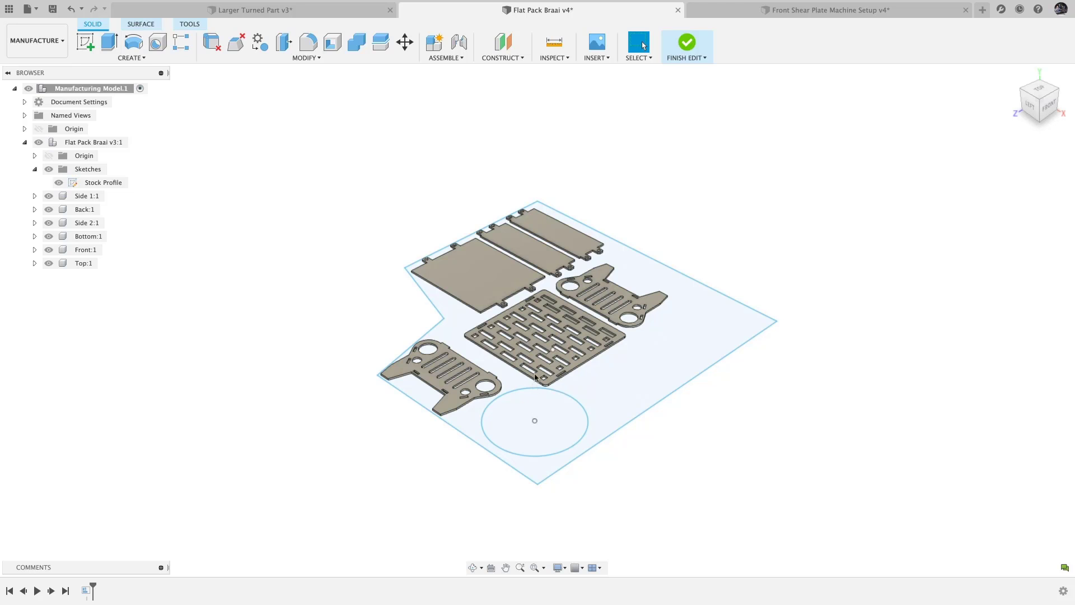
- Enlarge the stock circle, pull the sheet's top-right edge inward, finish editing, and return to Design
mouse_move(585, 404)
mouse_down()
mouse_move(578, 374)
mouse_move(570, 419)
mouse_up()
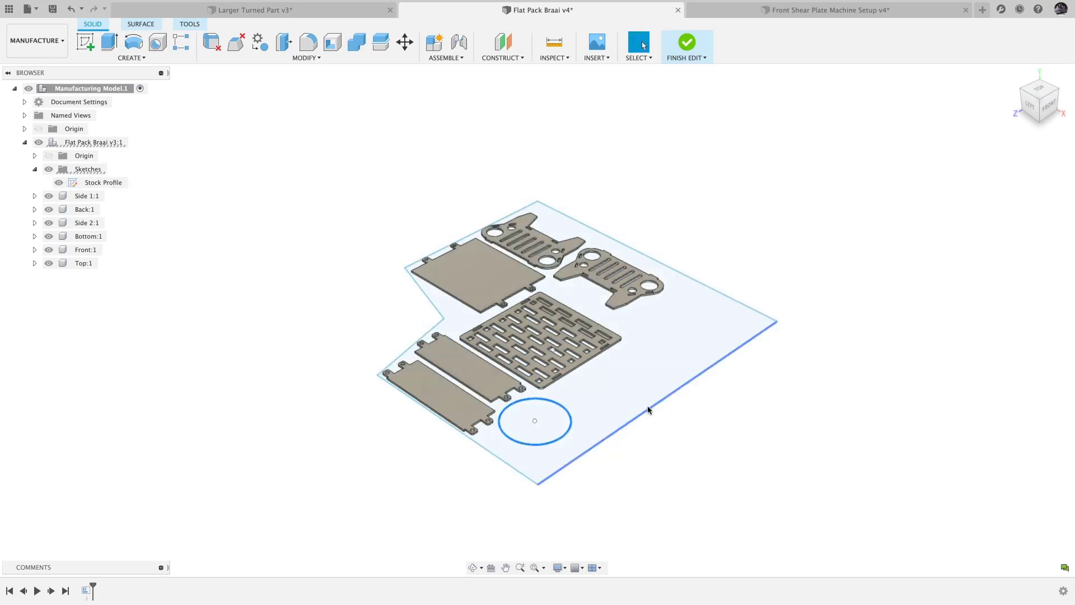
drag(727, 296, 708, 307)
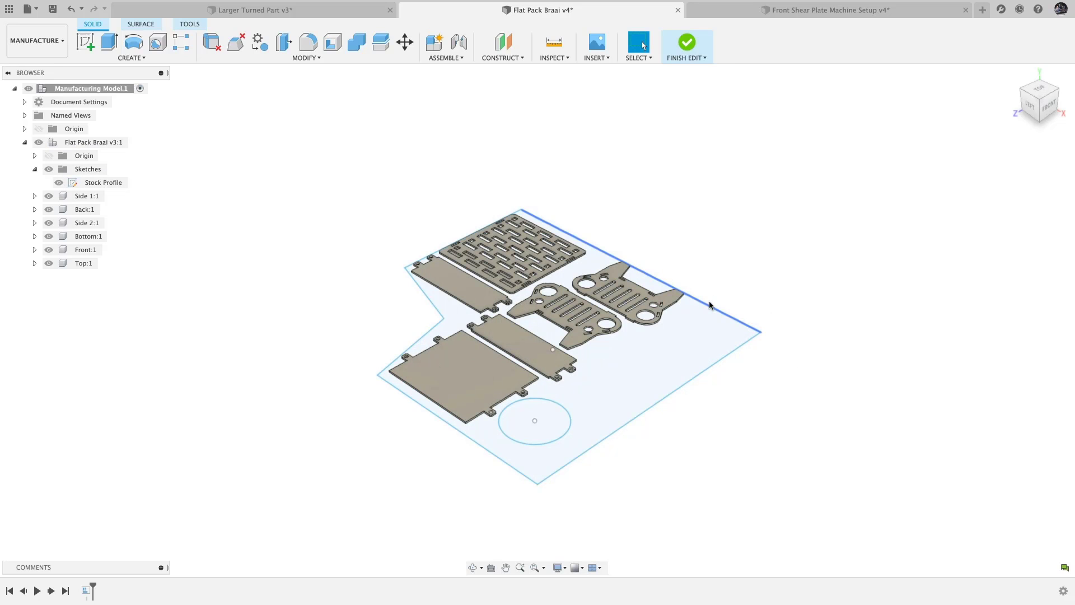
click(695, 47)
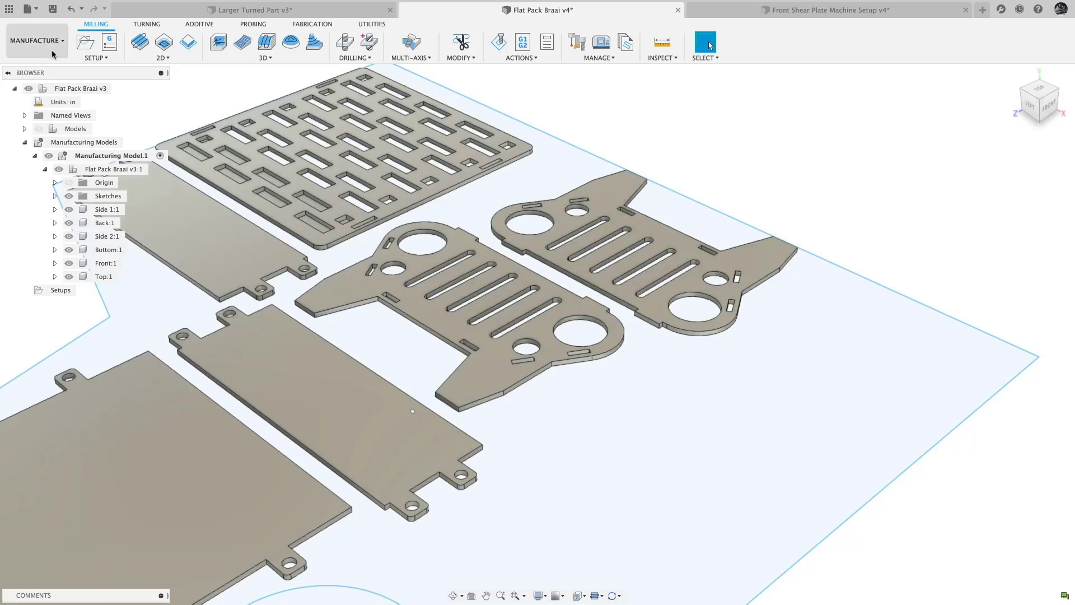
click(51, 49)
click(50, 65)
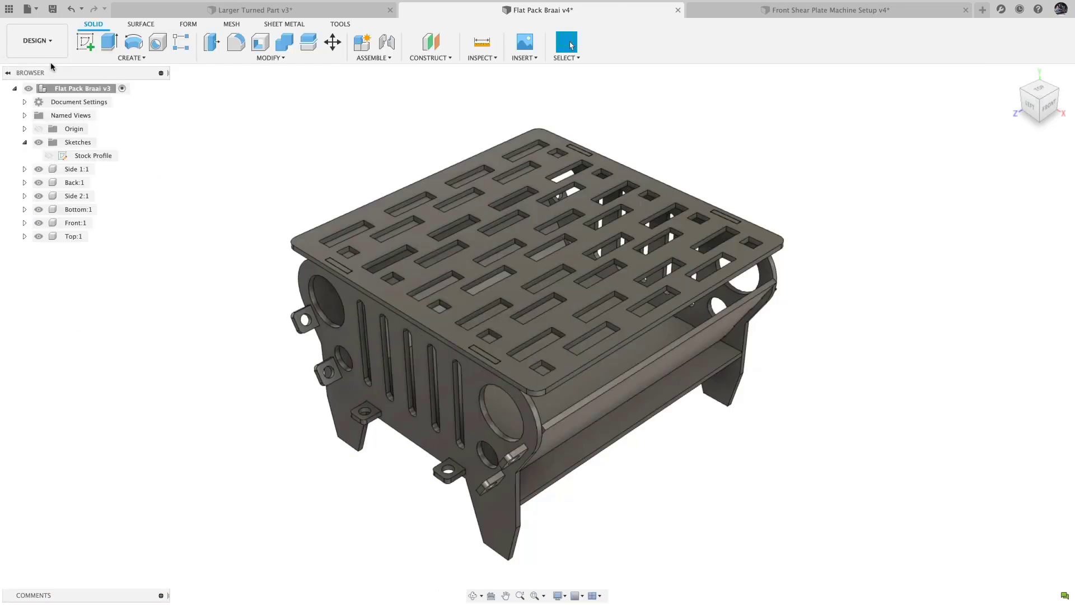